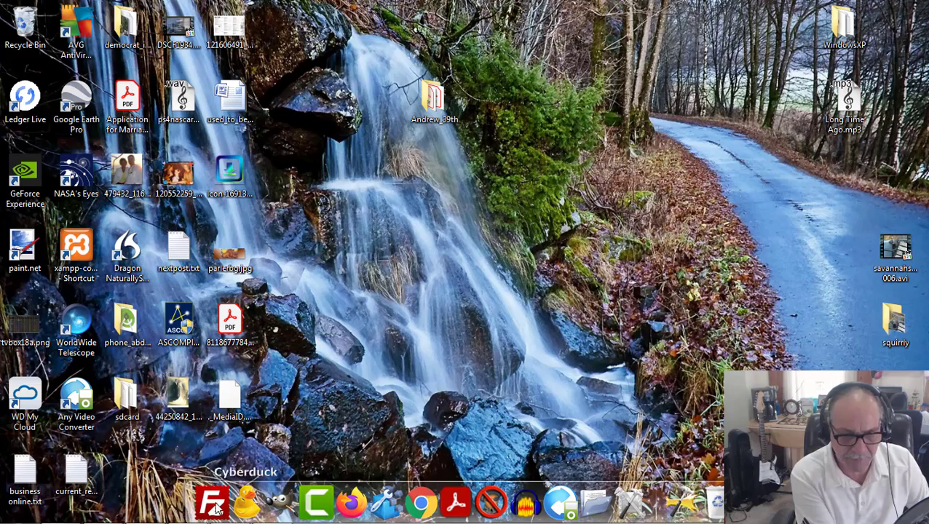
Step: Check the Democrat_Completed folder, then switch to the ACX review e-mail in Firefox and read the two reported audiobook issues
{"action": "left_click", "coordinate": [108, 513]}
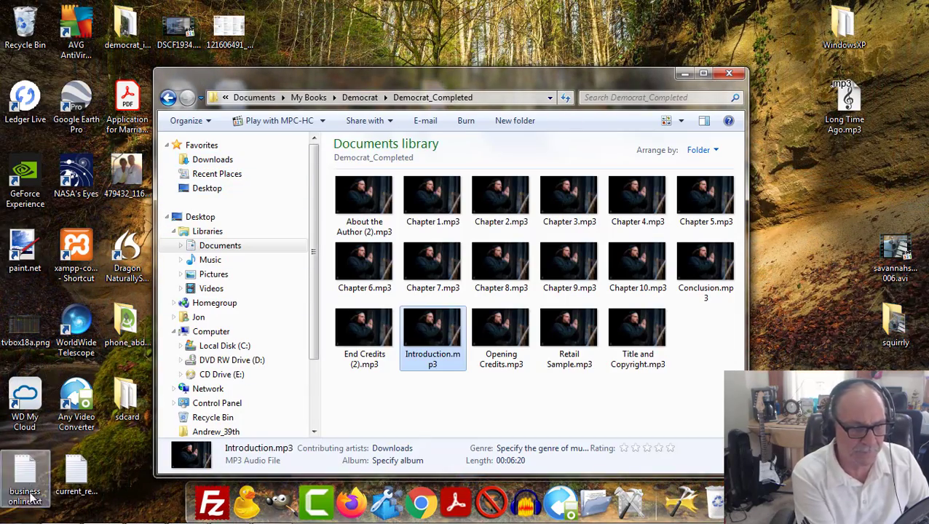
{"action": "left_click", "coordinate": [63, 513]}
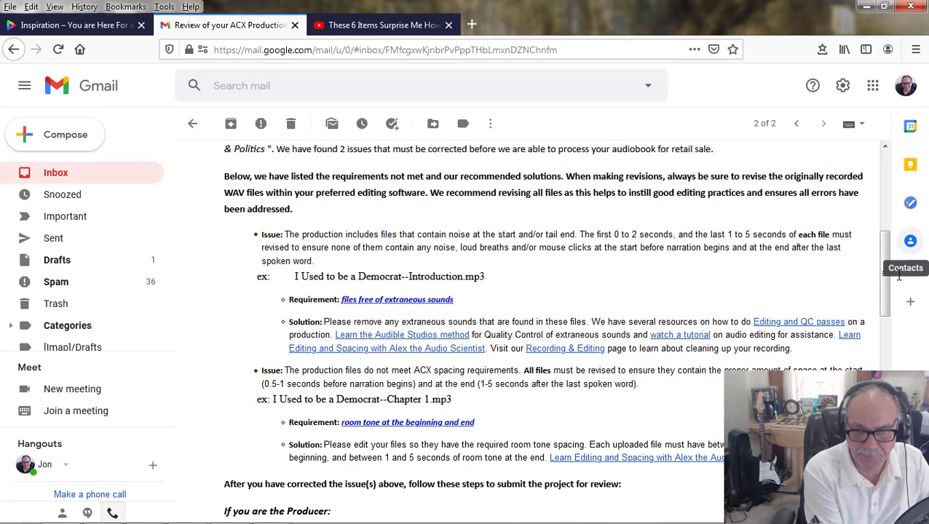
{"action": "left_click_drag", "start_coordinate": [885, 276], "coordinate": [880, 235]}
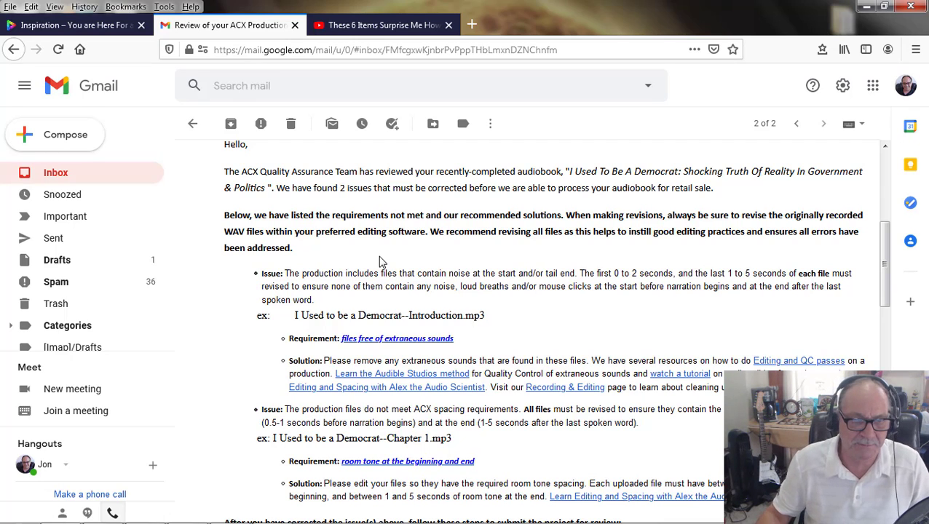
{"action": "scroll", "coordinate": [364, 249], "scroll_direction": "down", "scroll_amount": 3}
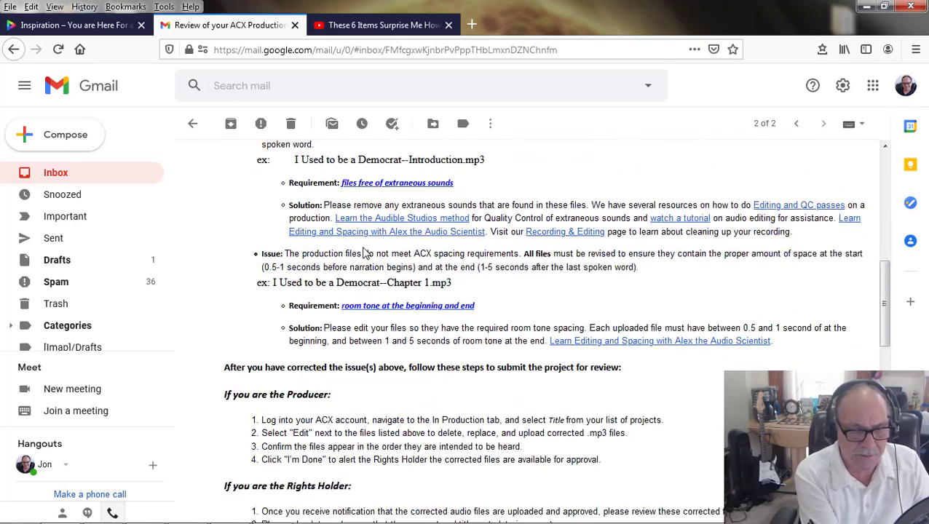
{"action": "scroll", "coordinate": [364, 249], "scroll_direction": "up", "scroll_amount": 3}
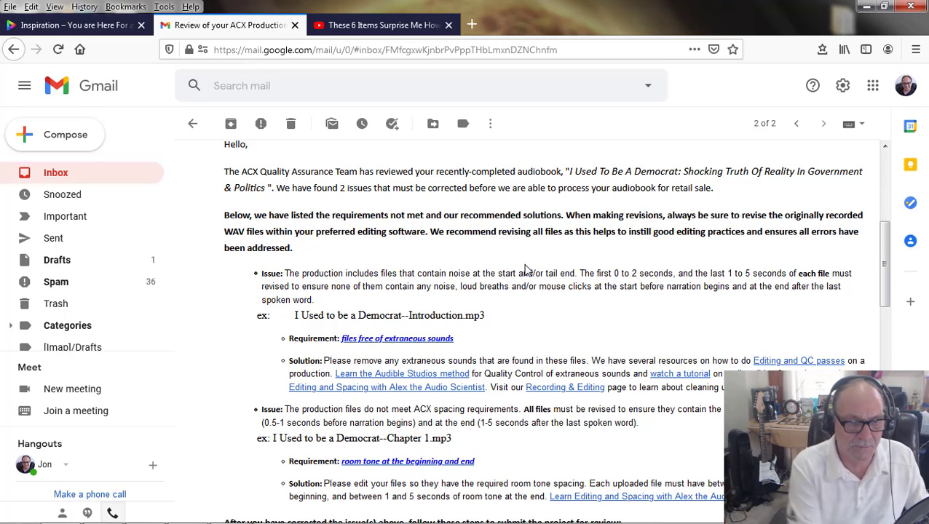
{"action": "scroll", "coordinate": [391, 301], "scroll_direction": "down", "scroll_amount": 1}
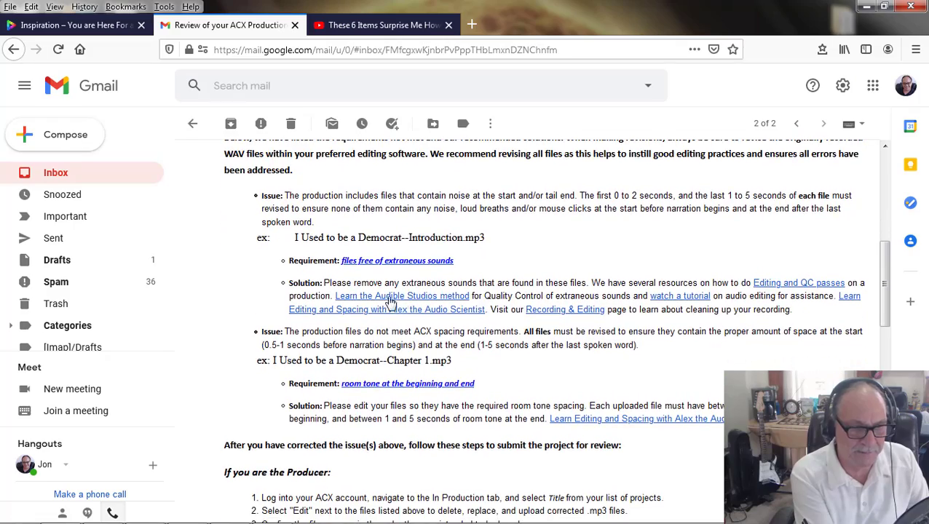
{"action": "scroll", "coordinate": [544, 343], "scroll_direction": "up", "scroll_amount": 1}
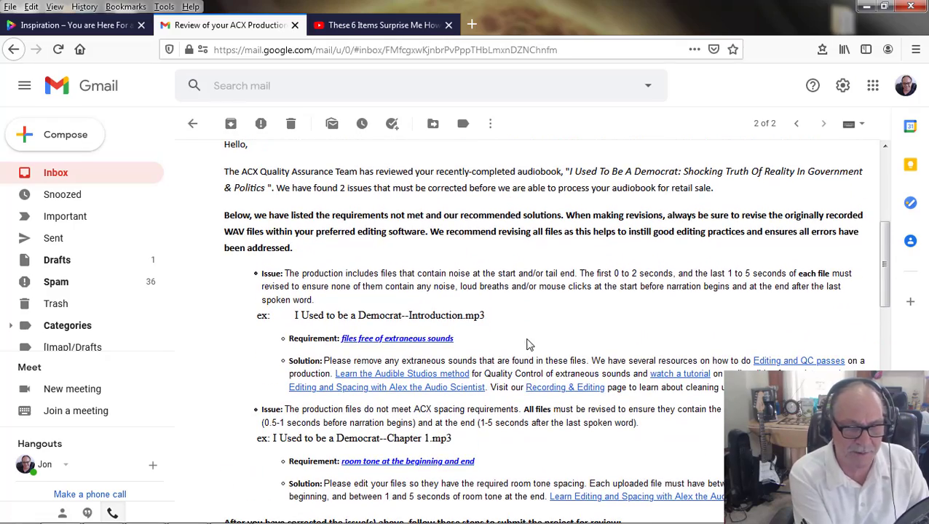
{"action": "scroll", "coordinate": [445, 356], "scroll_direction": "down", "scroll_amount": 1}
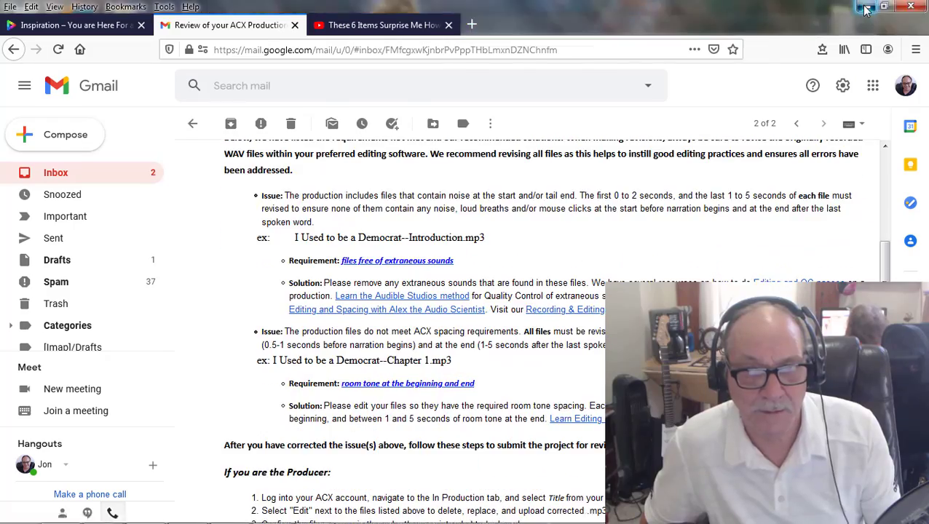
{"action": "left_click", "coordinate": [866, 9]}
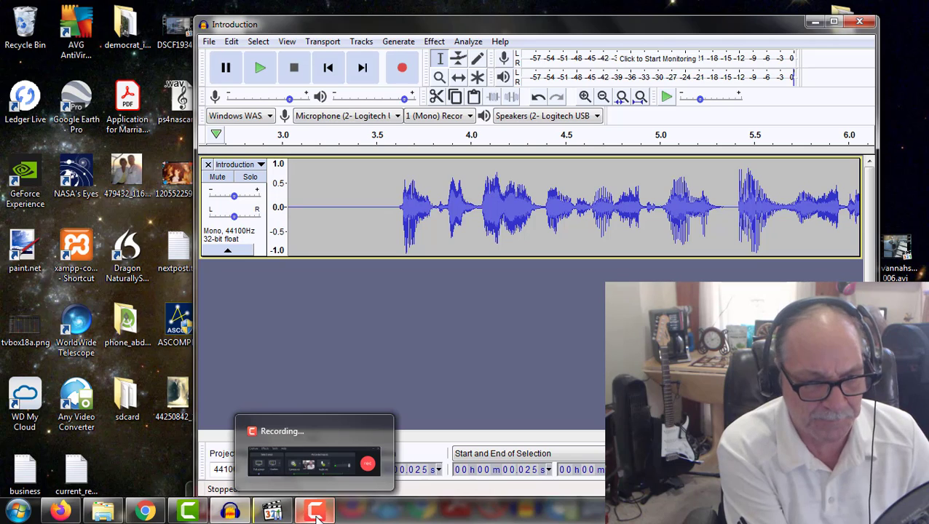
{"action": "left_click", "coordinate": [315, 514]}
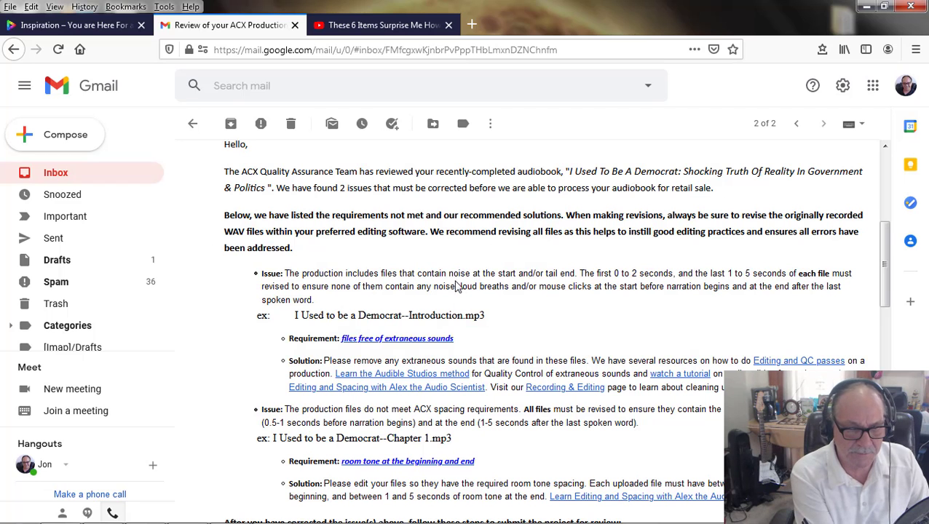
Step: Reread the ACX e-mail's noise and spacing issues, including their example files, requirements and recommended solutions
{"action": "scroll", "coordinate": [517, 327], "scroll_direction": "down", "scroll_amount": 3}
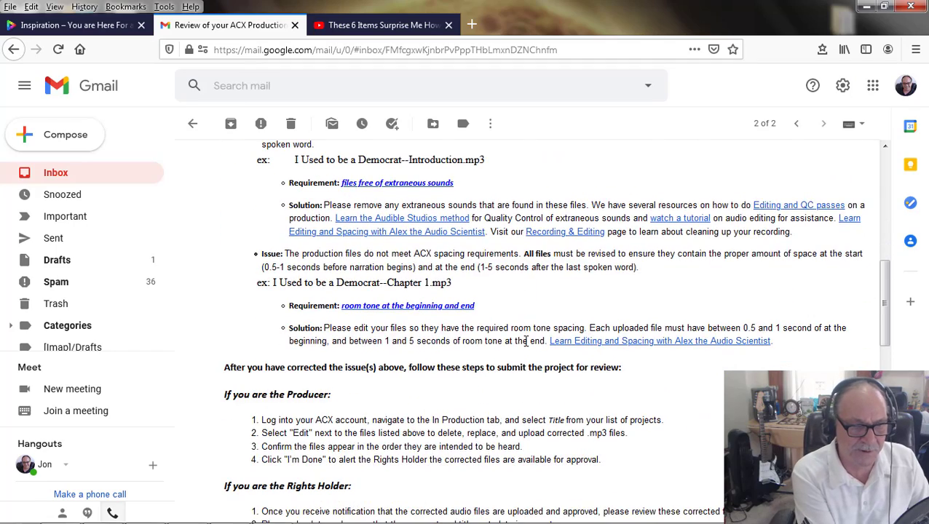
{"action": "scroll", "coordinate": [522, 342], "scroll_direction": "up", "scroll_amount": 3}
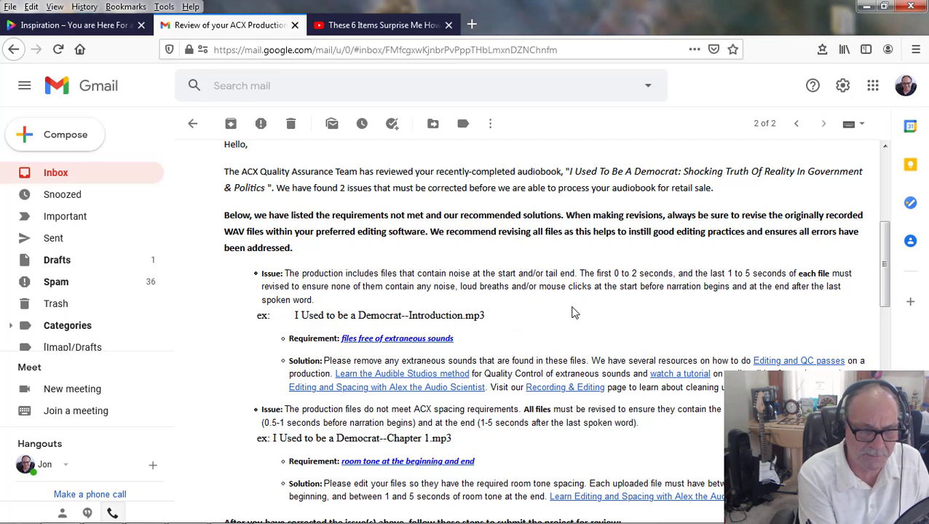
{"action": "scroll", "coordinate": [394, 448], "scroll_direction": "down", "scroll_amount": 2}
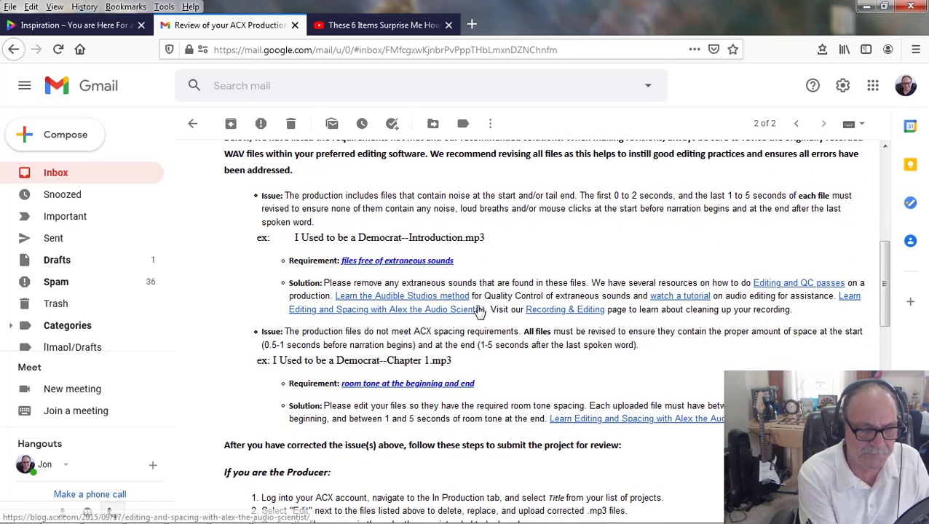
{"action": "scroll", "coordinate": [481, 311], "scroll_direction": "up", "scroll_amount": 2}
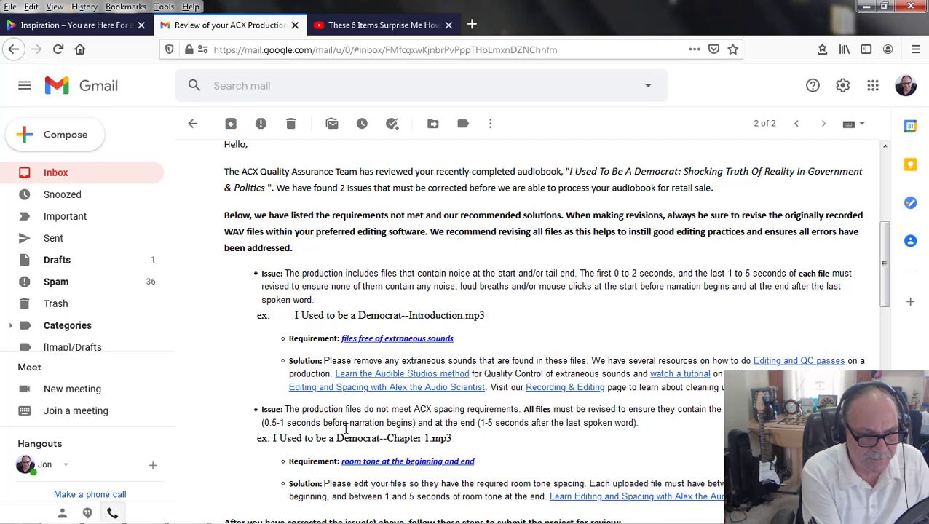
{"action": "scroll", "coordinate": [422, 415], "scroll_direction": "down", "scroll_amount": 4}
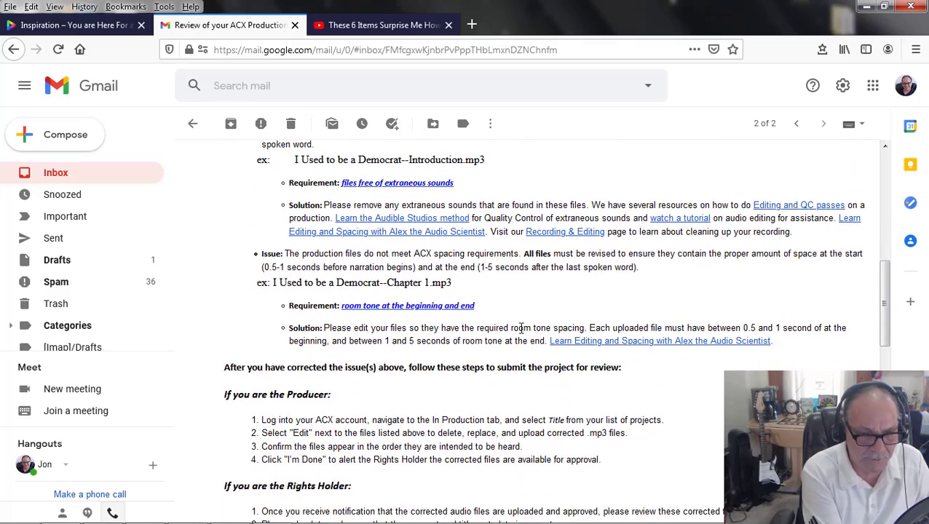
{"action": "scroll", "coordinate": [525, 389], "scroll_direction": "up", "scroll_amount": 5}
{"action": "scroll", "coordinate": [527, 392], "scroll_direction": "down", "scroll_amount": 2}
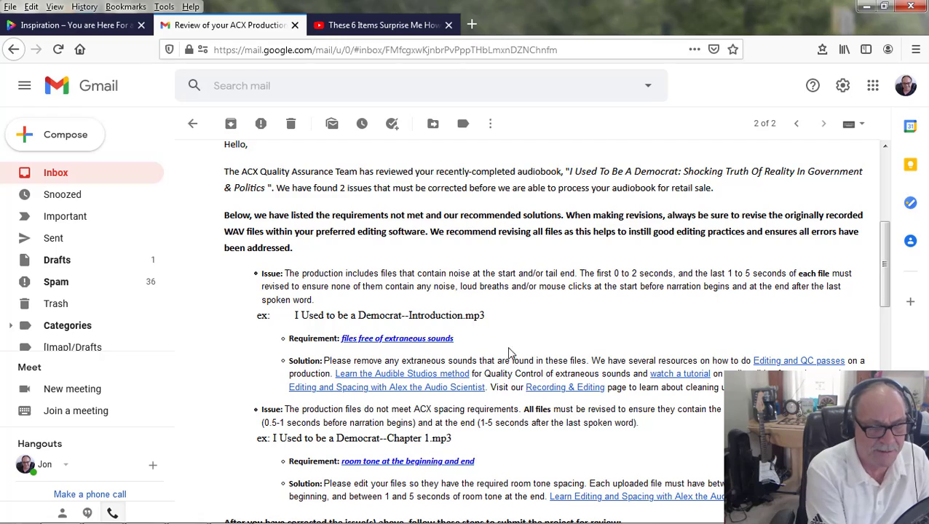
{"action": "scroll", "coordinate": [460, 357], "scroll_direction": "down", "scroll_amount": 2}
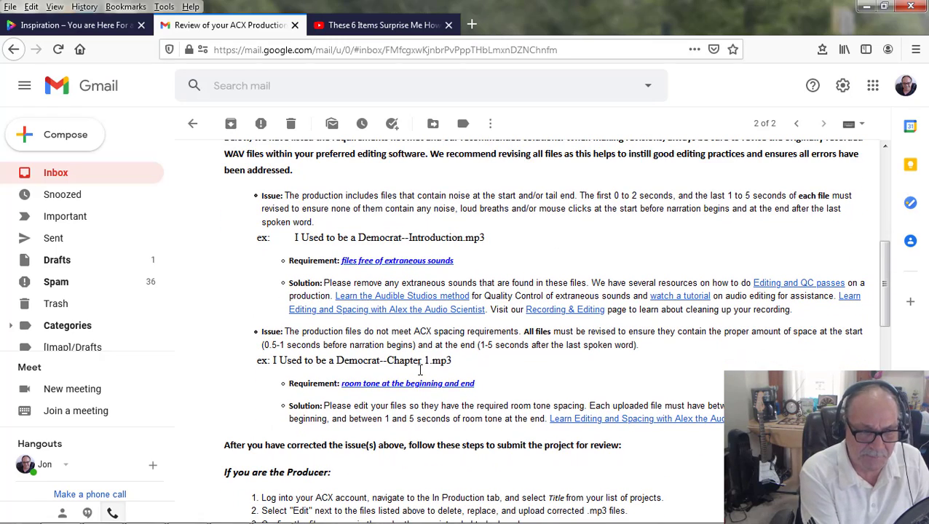
{"action": "scroll", "coordinate": [378, 377], "scroll_direction": "down", "scroll_amount": 2}
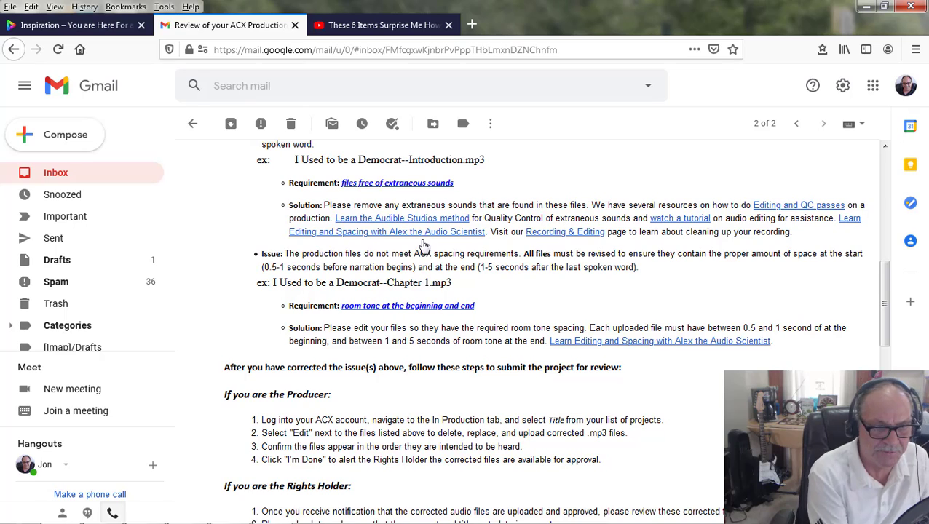
Step: Highlight the example file name "I Used to be a Democrat--Introduction.mp3" under the noise issue in the e-mail
{"action": "scroll", "coordinate": [421, 248], "scroll_direction": "up", "scroll_amount": 2}
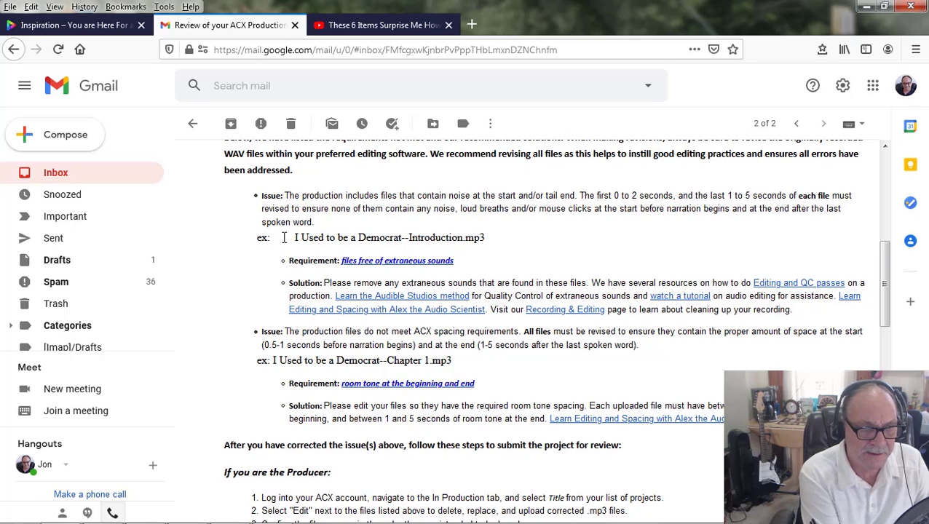
{"action": "left_click_drag", "start_coordinate": [293, 238], "coordinate": [485, 247]}
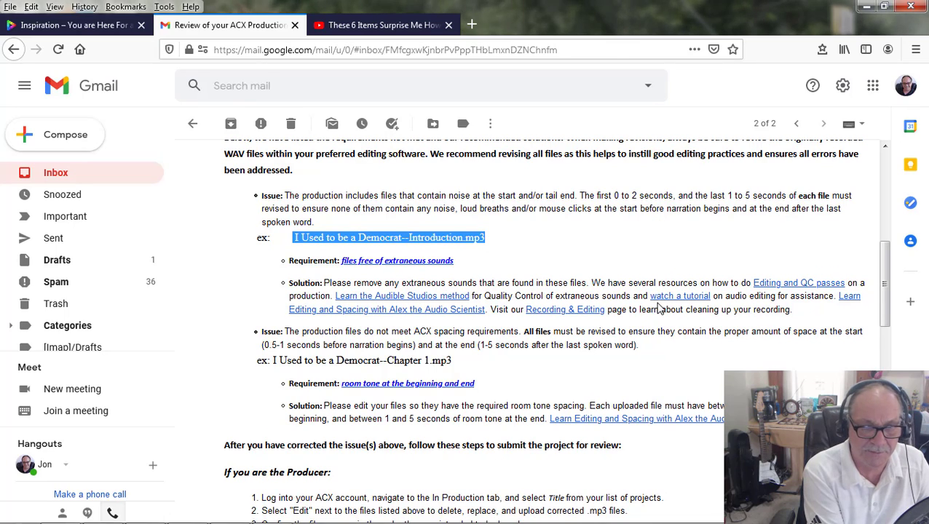
{"action": "scroll", "coordinate": [480, 225], "scroll_direction": "down", "scroll_amount": 2}
{"action": "scroll", "coordinate": [480, 226], "scroll_direction": "up", "scroll_amount": 2}
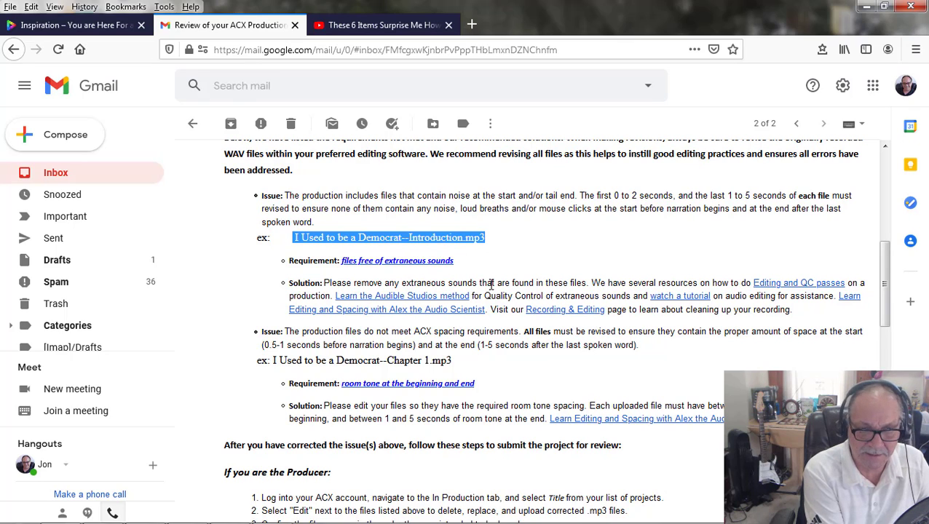
Step: Switch to Audacity with the Introduction project and reposition its window slightly over the browser
{"action": "mouse_move", "coordinate": [313, 519]}
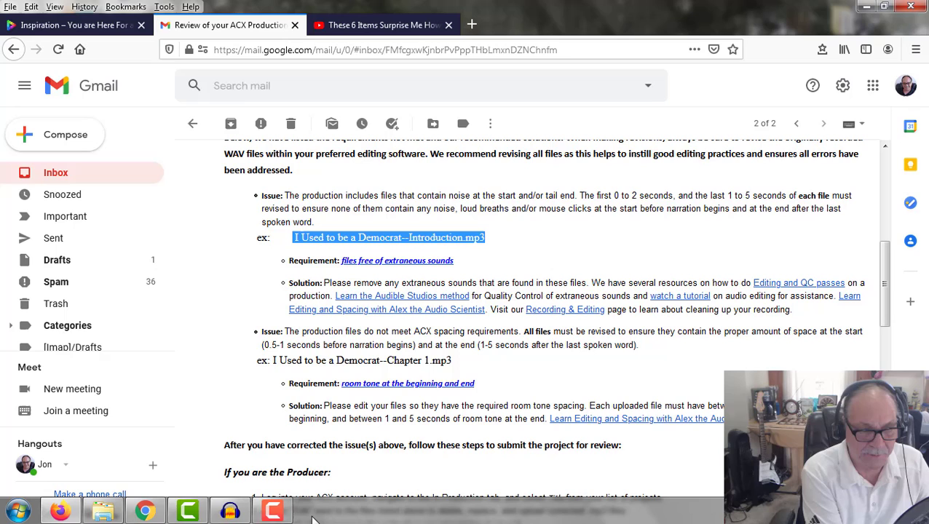
{"action": "left_click", "coordinate": [231, 512]}
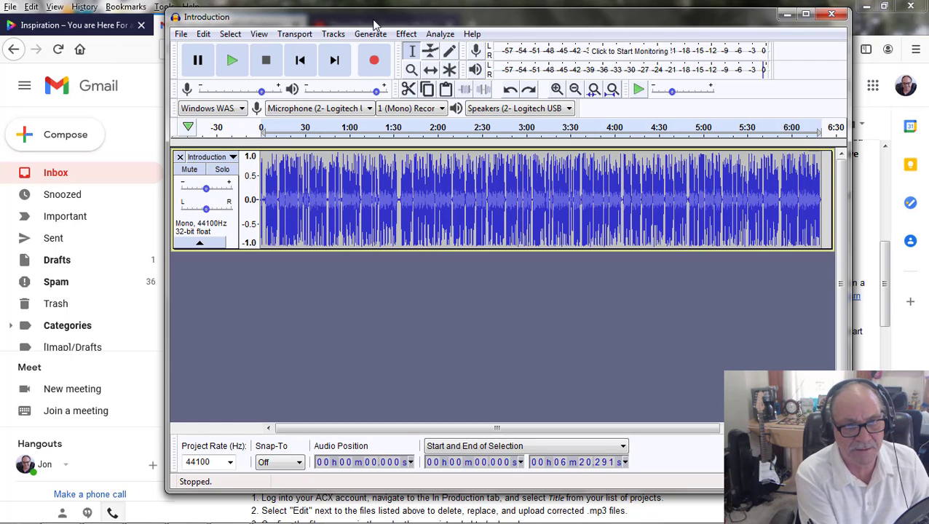
{"action": "left_click_drag", "start_coordinate": [373, 19], "coordinate": [400, 26]}
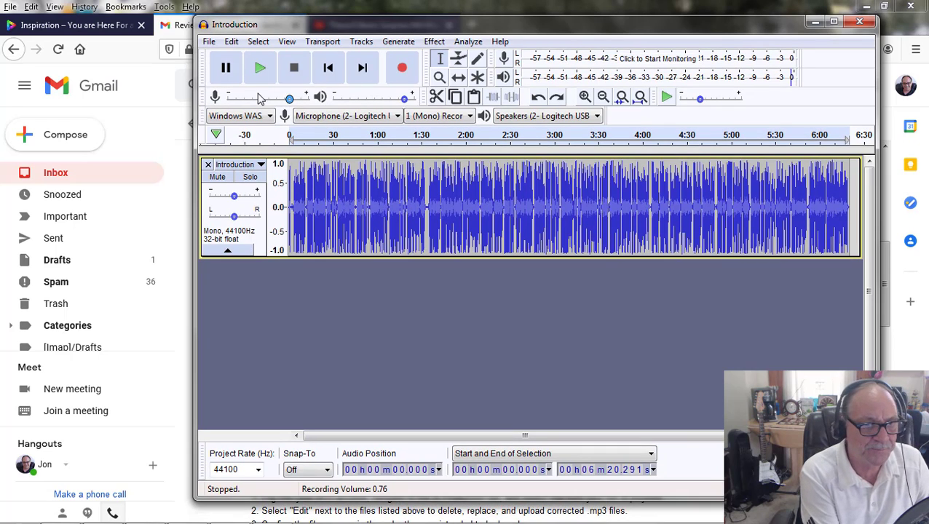
{"action": "left_click", "coordinate": [209, 43]}
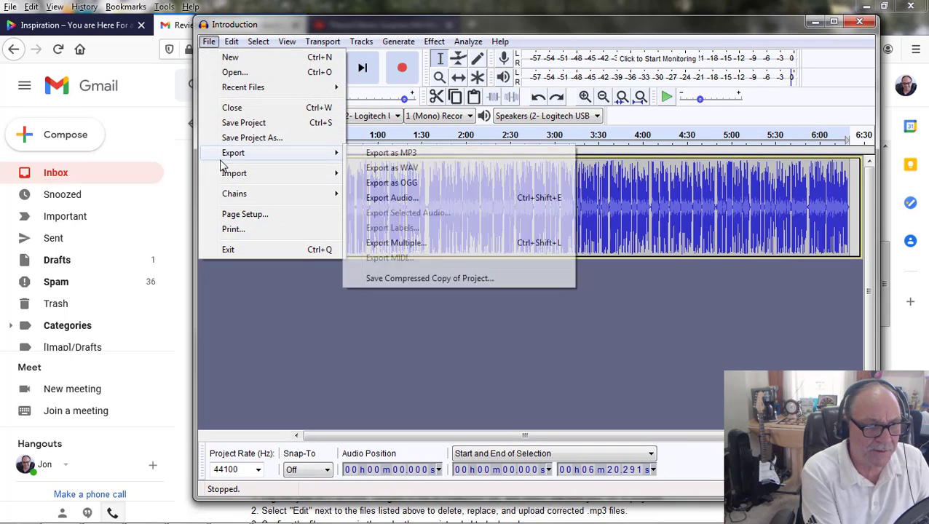
{"action": "mouse_move", "coordinate": [238, 179]}
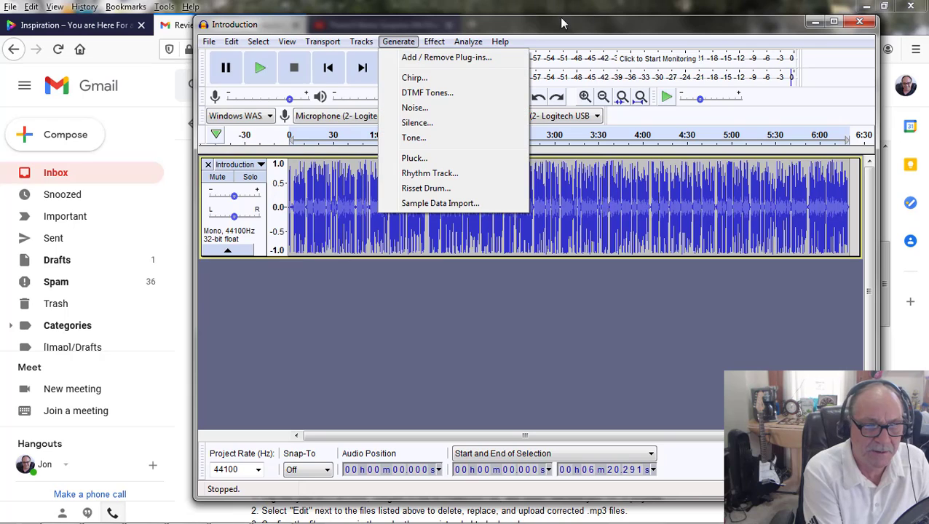
{"action": "left_click", "coordinate": [428, 353]}
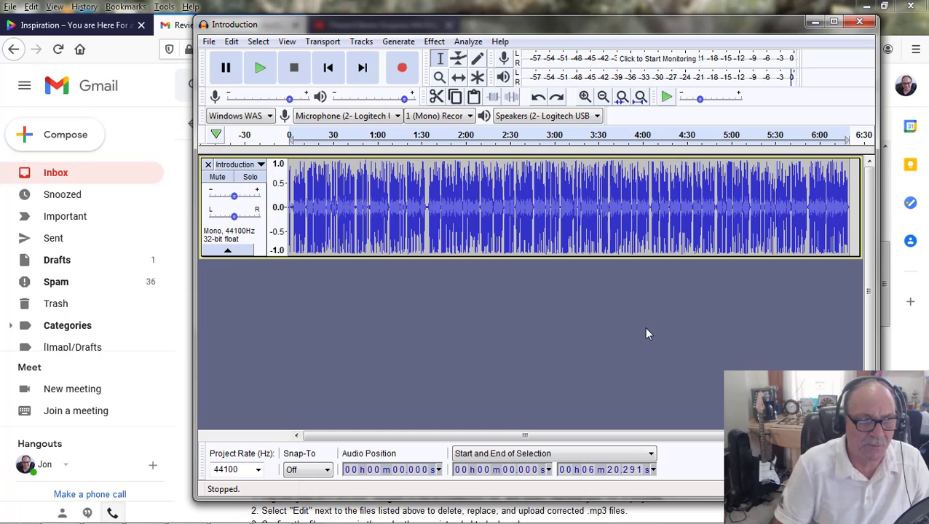
{"action": "left_click", "coordinate": [209, 41]}
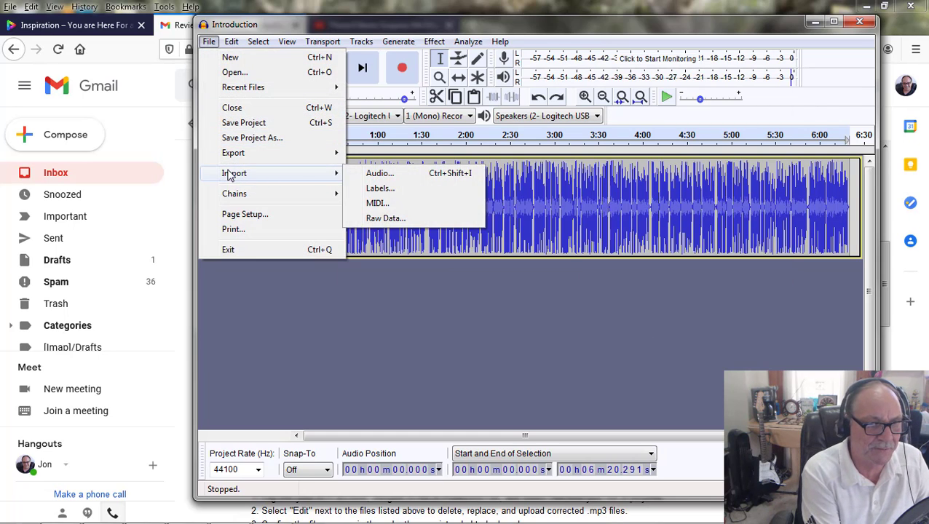
{"action": "mouse_move", "coordinate": [238, 159]}
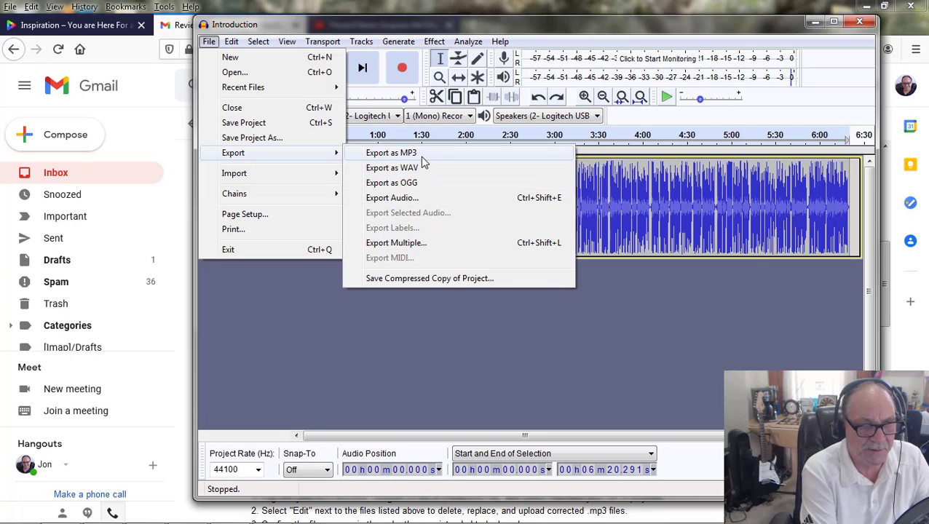
{"action": "left_click", "coordinate": [415, 383]}
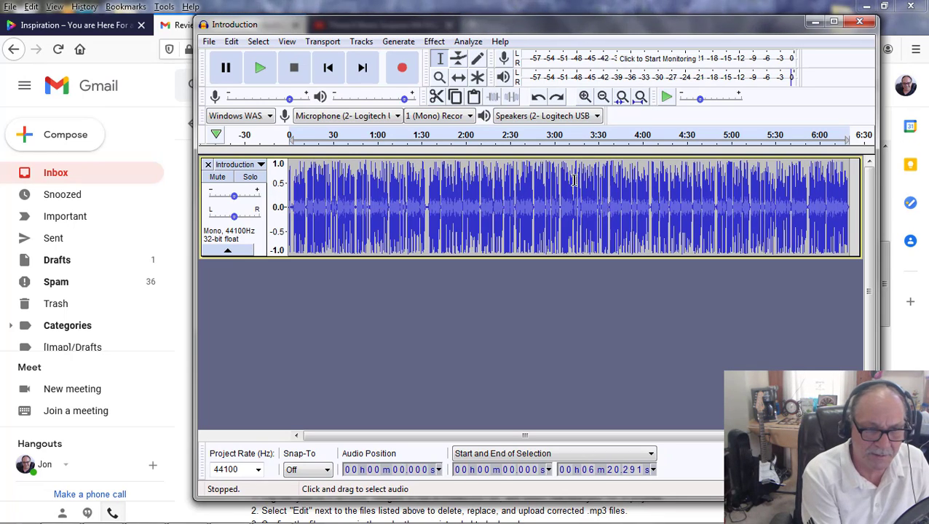
Step: Examine the very beginning of the Introduction track's waveform at sub-second detail, checking the space before the narration
{"action": "left_click", "coordinate": [584, 97]}
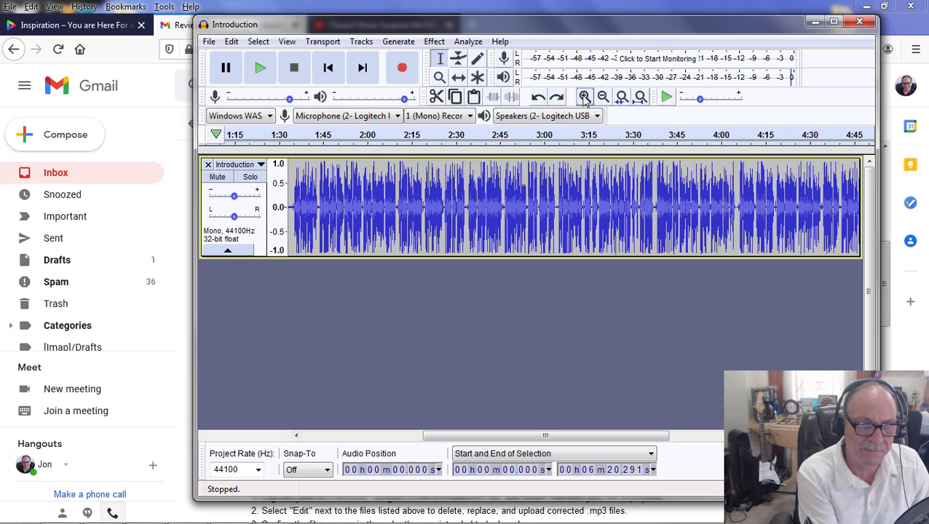
{"action": "left_click", "coordinate": [584, 97]}
{"action": "left_click", "coordinate": [584, 97]}
{"action": "left_click", "coordinate": [584, 97]}
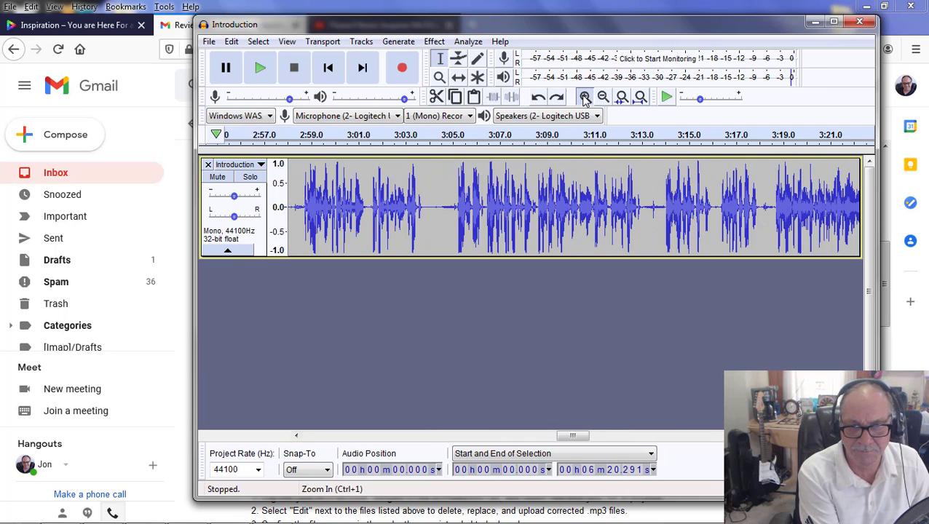
{"action": "left_click", "coordinate": [584, 97]}
{"action": "left_click", "coordinate": [584, 97]}
{"action": "left_click", "coordinate": [584, 97]}
{"action": "left_click", "coordinate": [584, 97]}
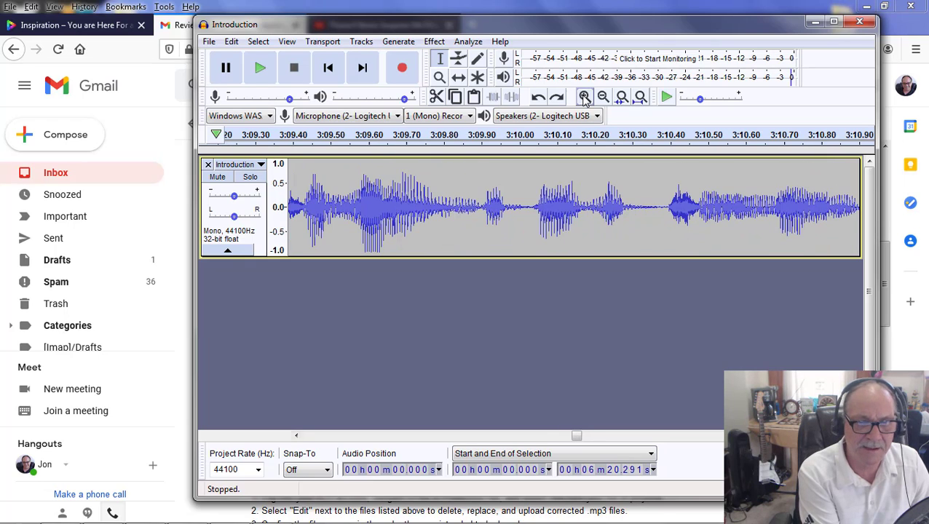
{"action": "left_click", "coordinate": [584, 97]}
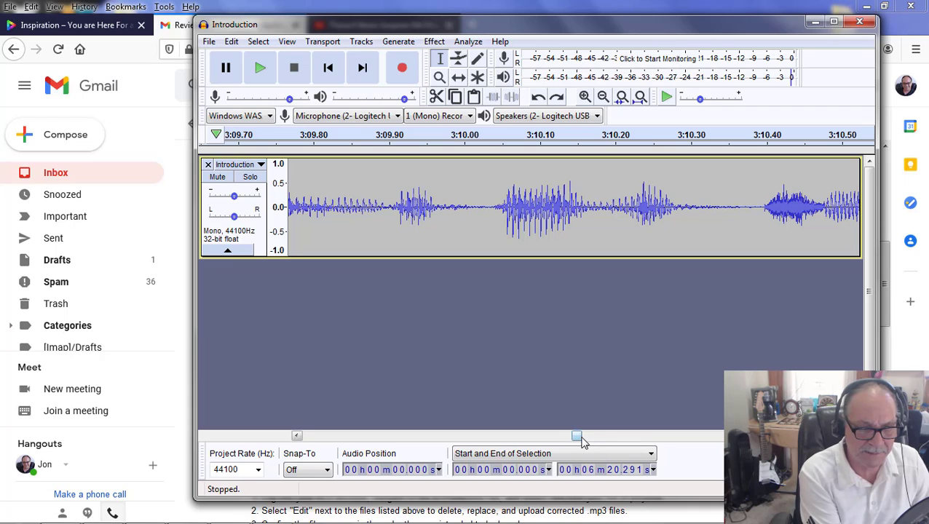
{"action": "left_click_drag", "start_coordinate": [577, 437], "coordinate": [286, 442]}
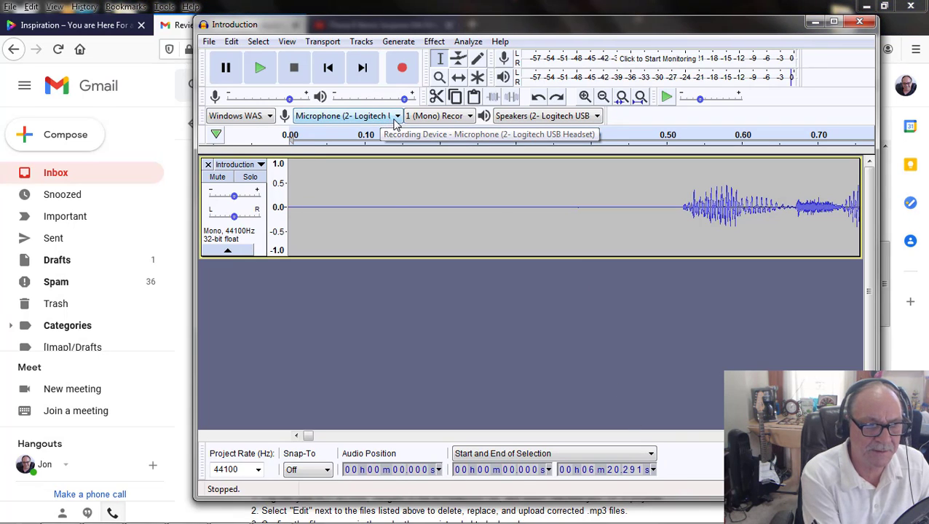
{"action": "mouse_move", "coordinate": [462, 522]}
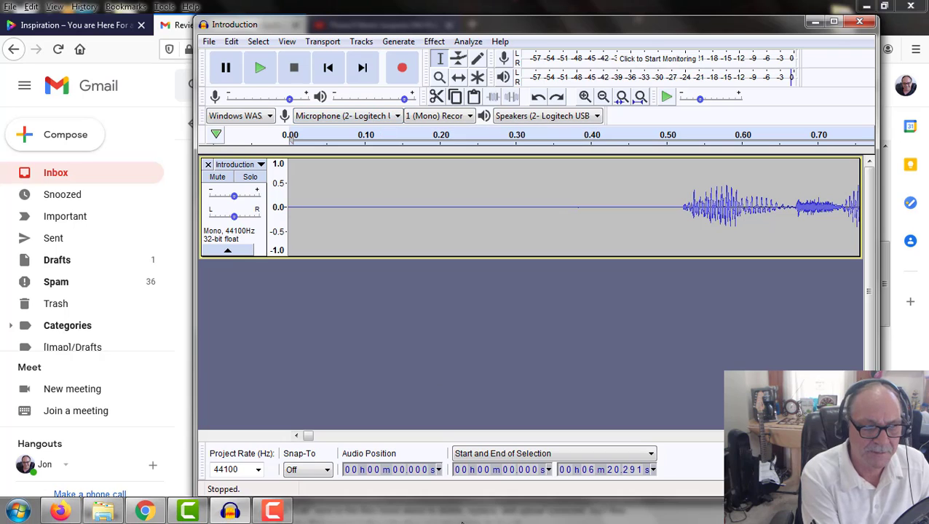
{"action": "left_click", "coordinate": [284, 515]}
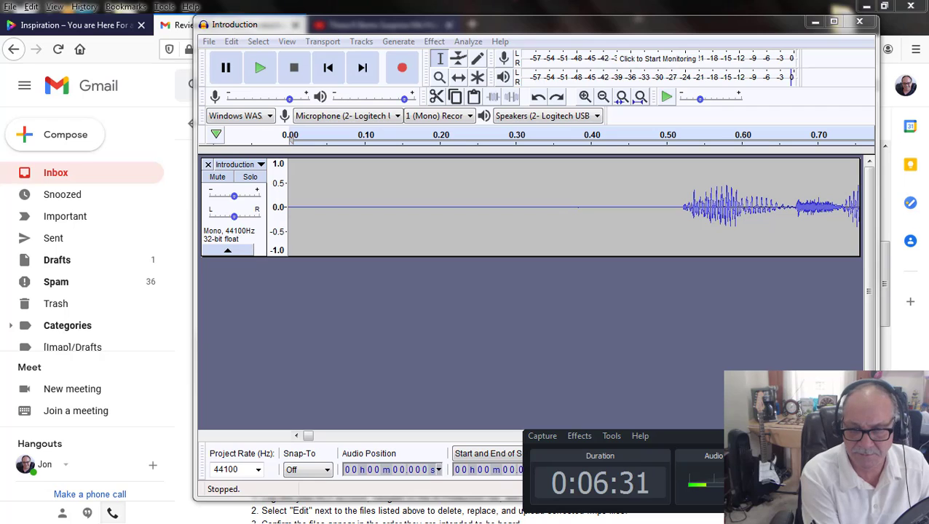
{"action": "left_click", "coordinate": [529, 354]}
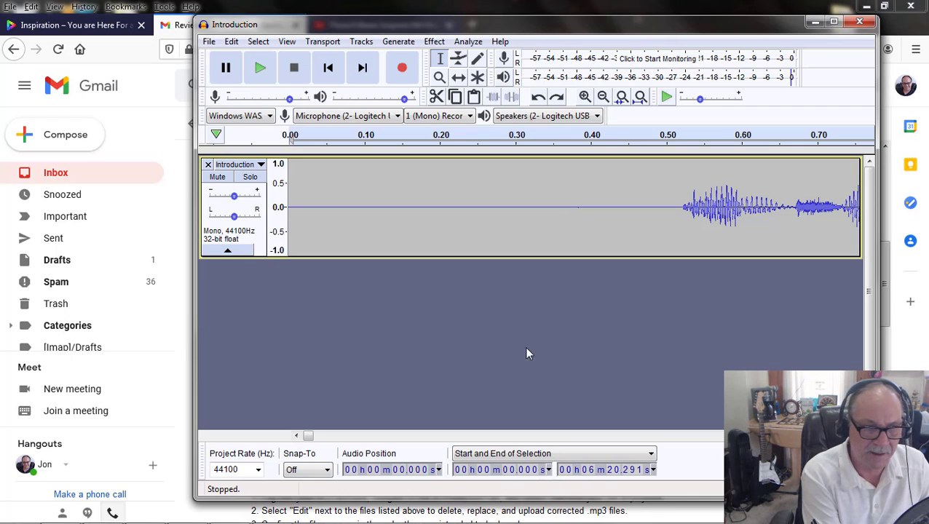
Step: Play the first few seconds of the Introduction track and stop playback
{"action": "left_click", "coordinate": [261, 69]}
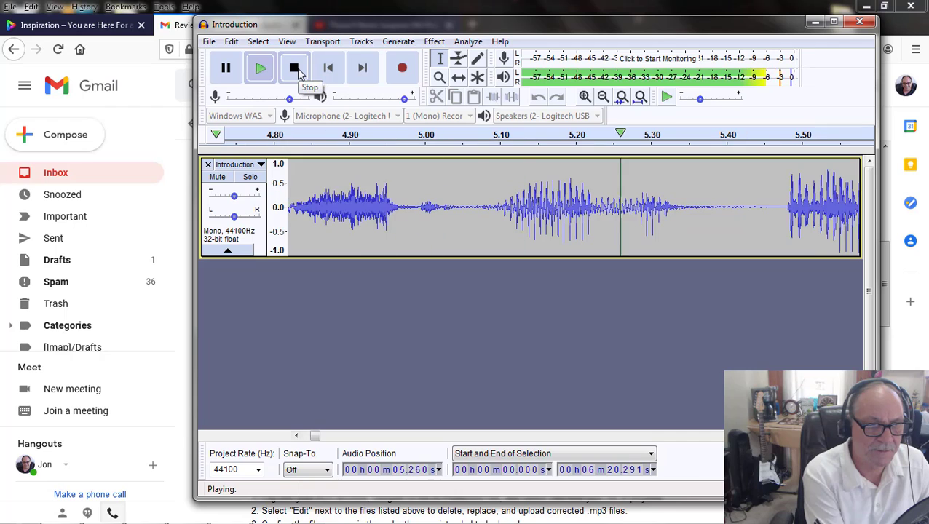
{"action": "left_click", "coordinate": [295, 69]}
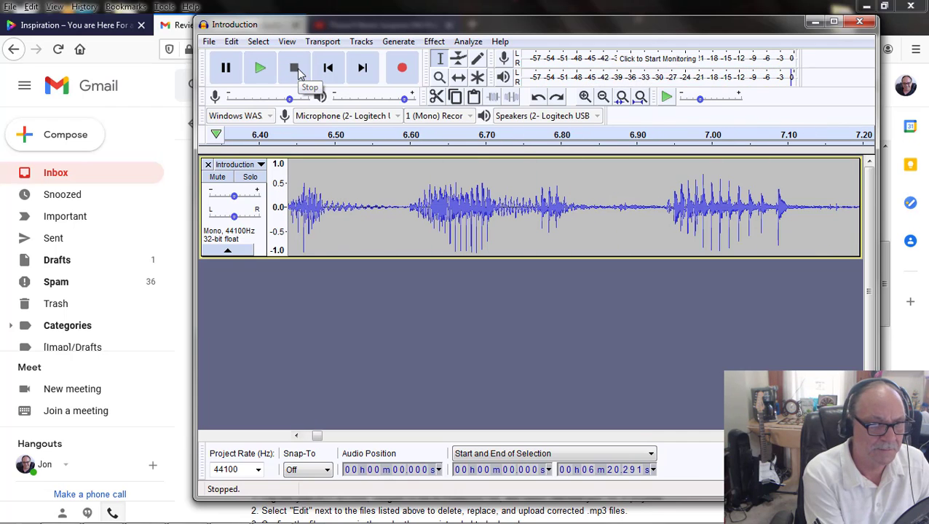
Step: Clear the open windows to the desktop and bring back only the Audacity Introduction window
{"action": "mouse_move", "coordinate": [238, 517]}
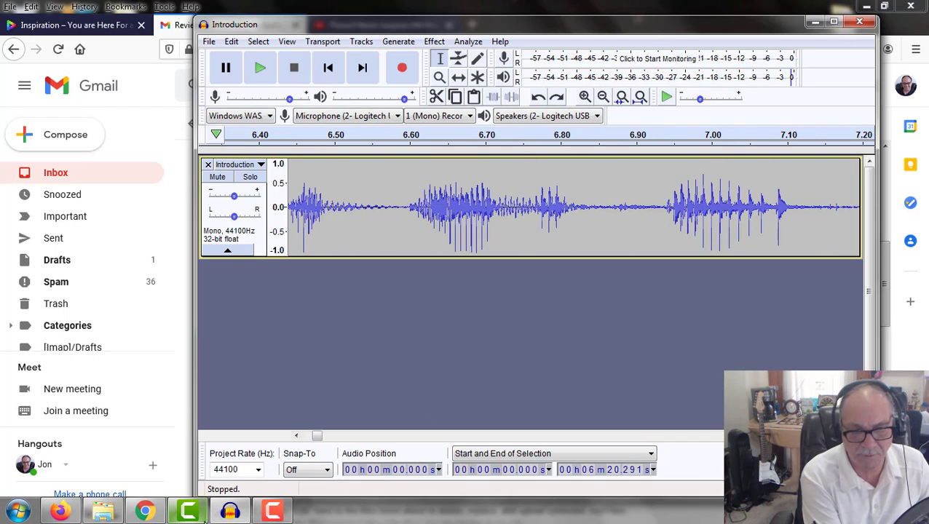
{"action": "mouse_move", "coordinate": [275, 517]}
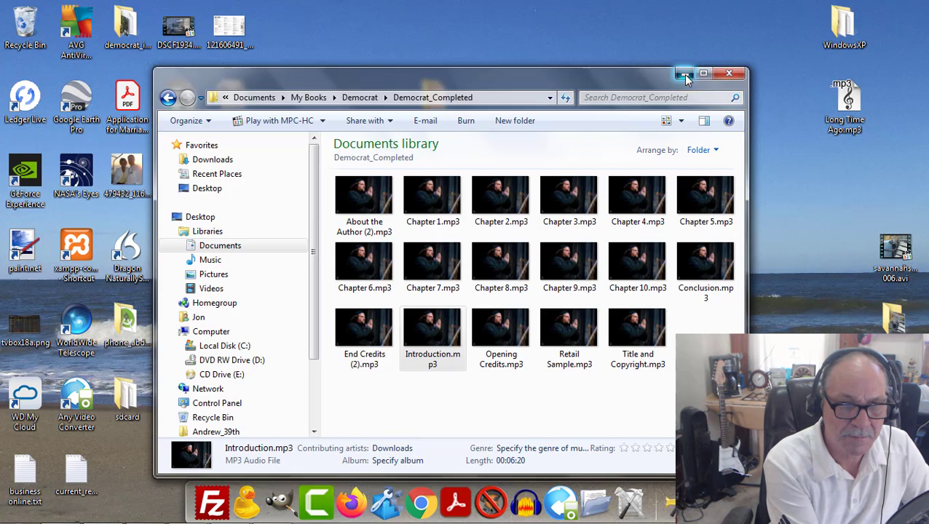
{"action": "left_click", "coordinate": [687, 79]}
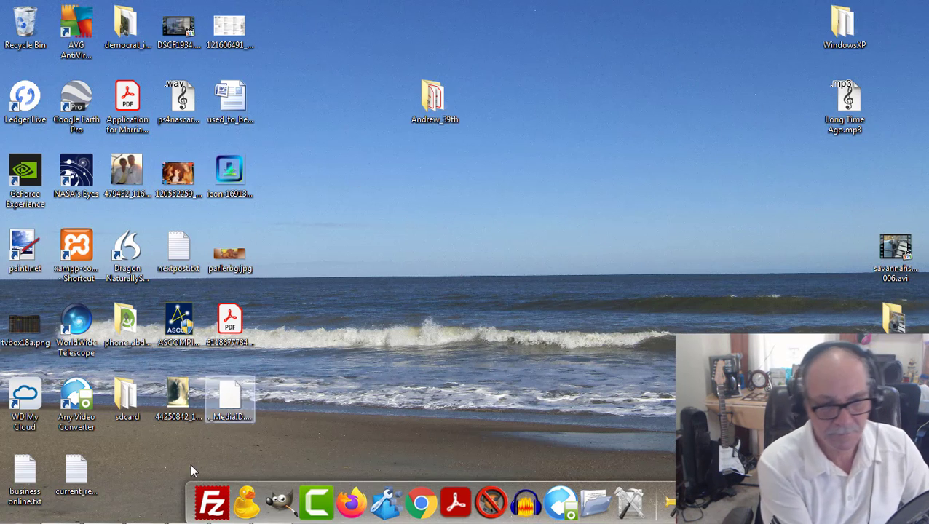
{"action": "mouse_move", "coordinate": [168, 515]}
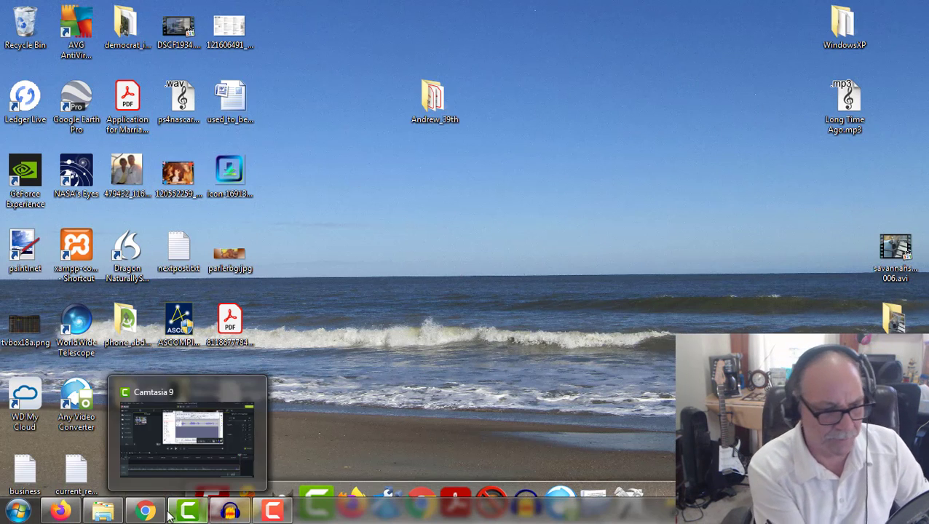
{"action": "left_click", "coordinate": [230, 510]}
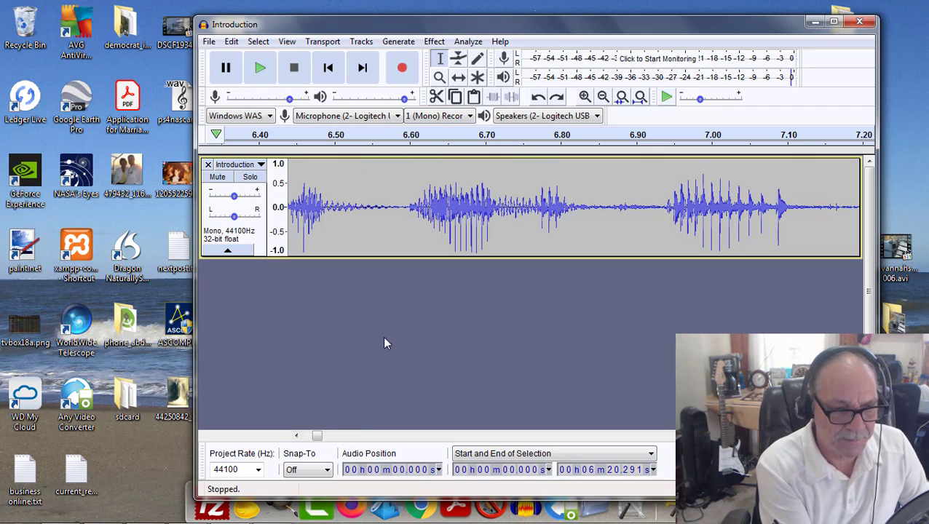
Step: Play the opening of the Introduction track several times from the start, listening for noise before the narration
{"action": "left_click_drag", "start_coordinate": [316, 436], "coordinate": [308, 436]}
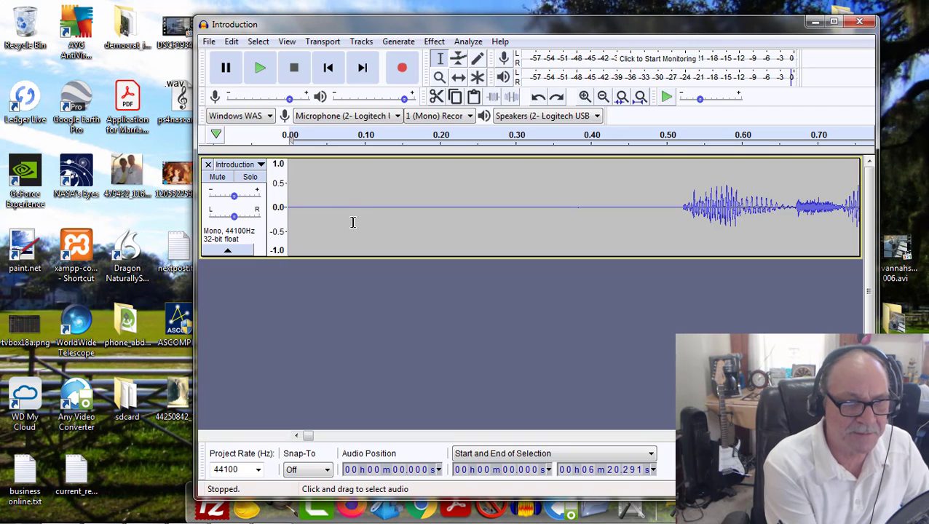
{"action": "left_click", "coordinate": [261, 68]}
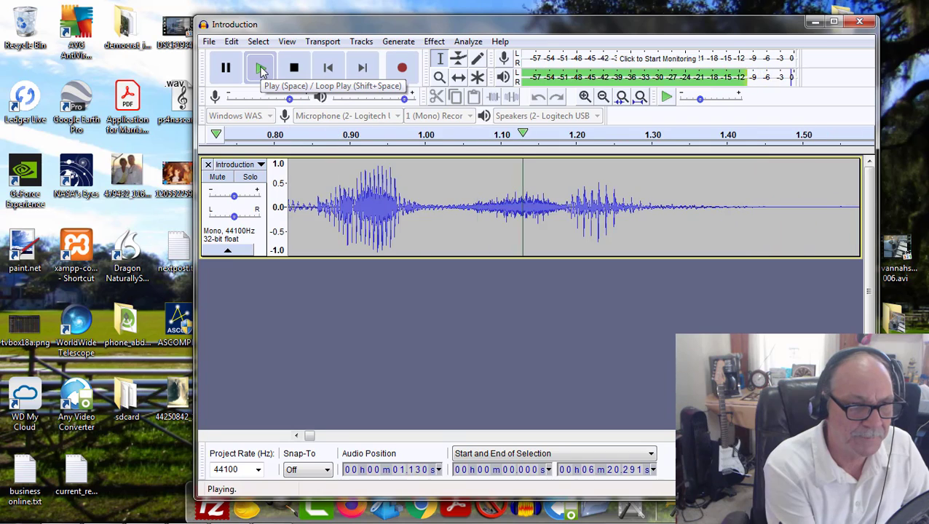
{"action": "left_click", "coordinate": [301, 69]}
{"action": "left_click", "coordinate": [261, 69]}
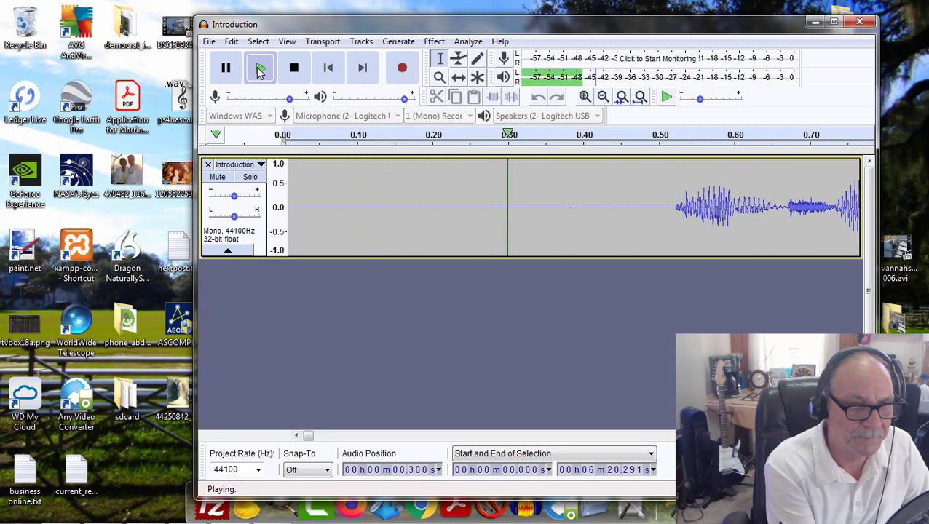
{"action": "left_click", "coordinate": [262, 70]}
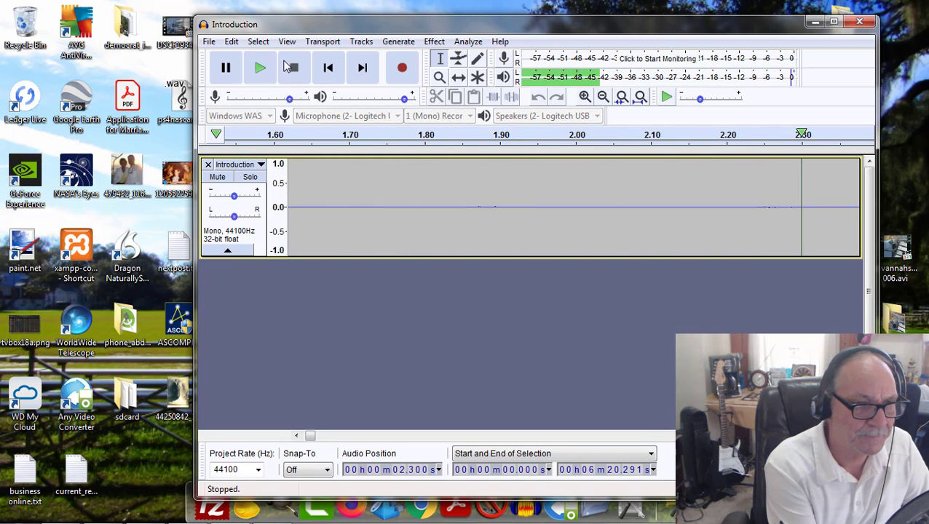
{"action": "left_click", "coordinate": [263, 72]}
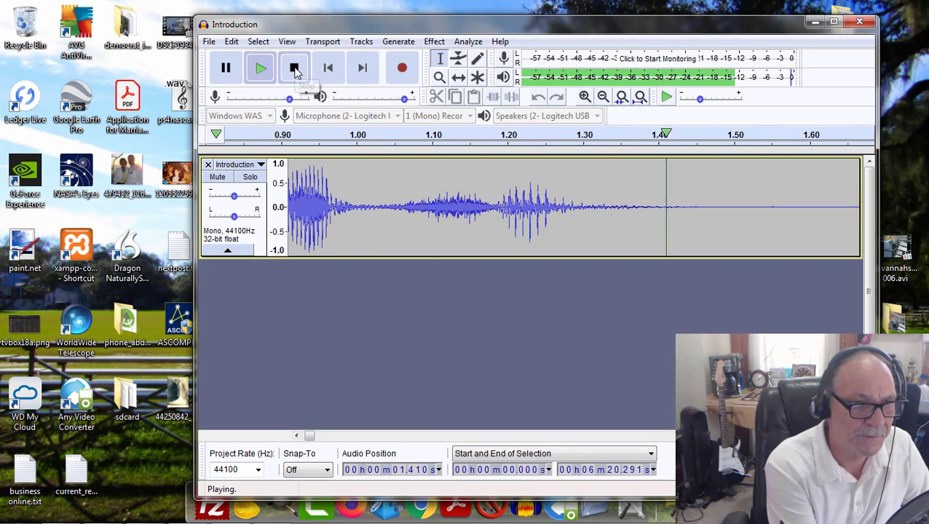
{"action": "left_click", "coordinate": [295, 72]}
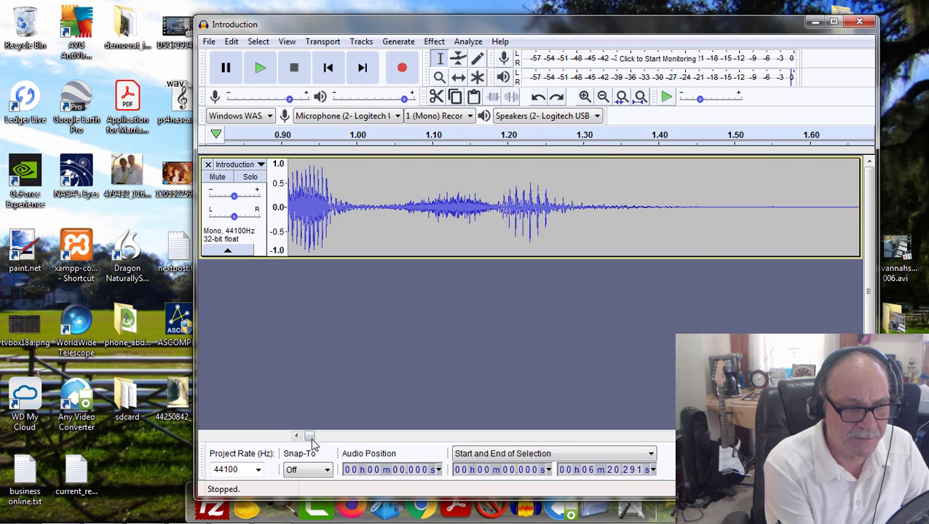
{"action": "left_click_drag", "start_coordinate": [310, 436], "coordinate": [304, 436]}
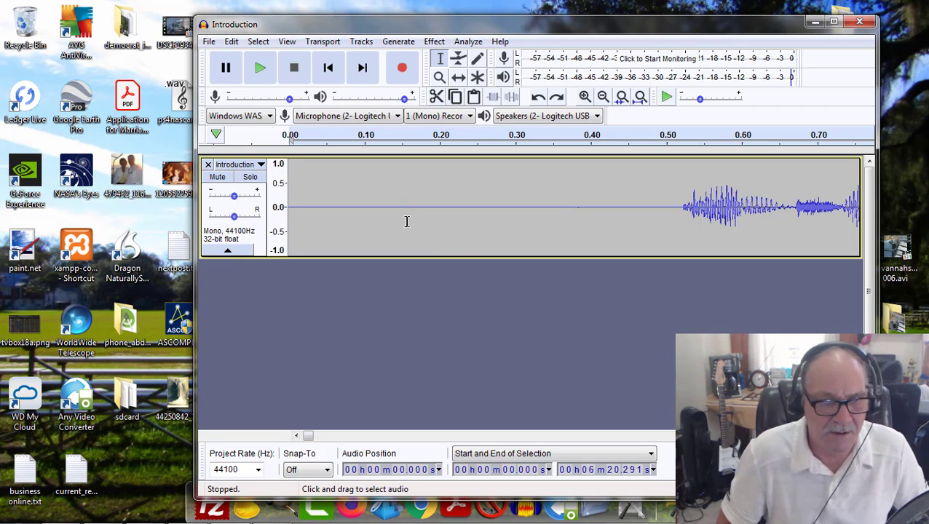
{"action": "left_click", "coordinate": [260, 68]}
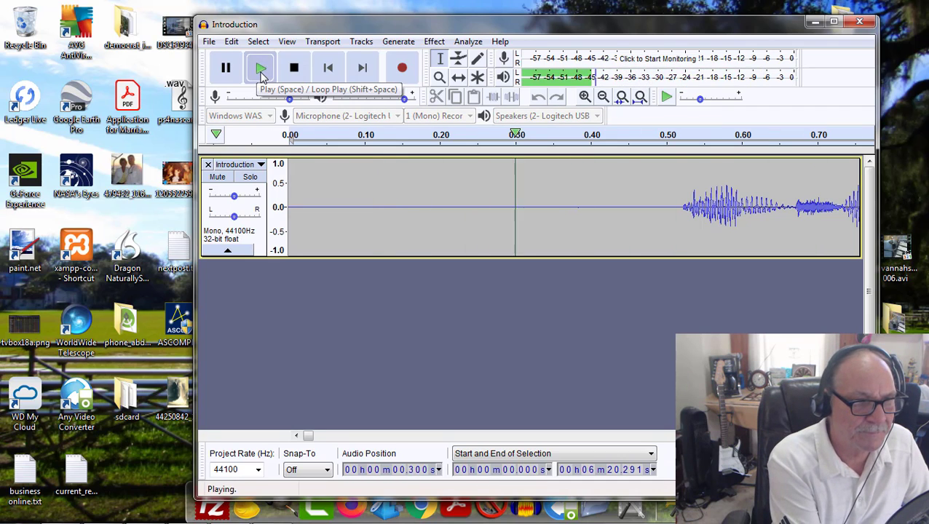
{"action": "left_click", "coordinate": [292, 68]}
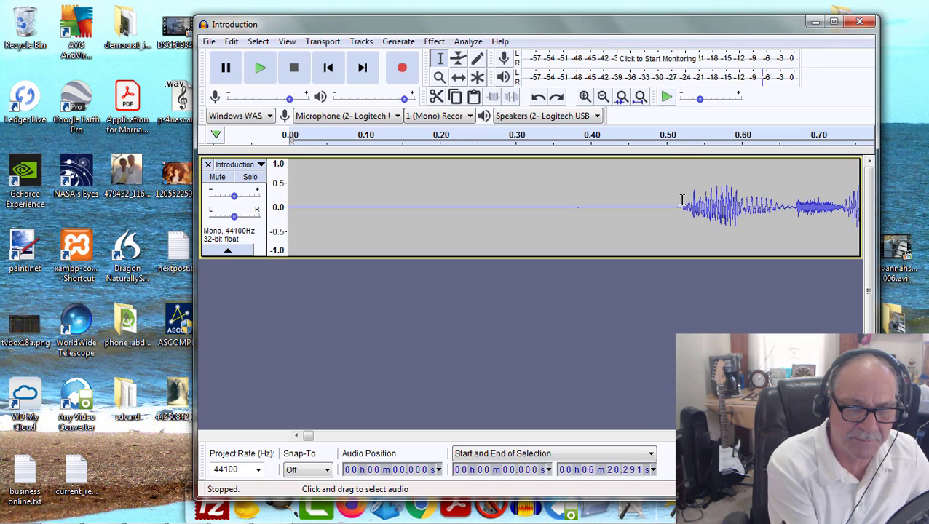
Step: Select the silent lead-in from 0 to about 0.523 s and capture it as the Noise Reduction profile
{"action": "left_click", "coordinate": [681, 161]}
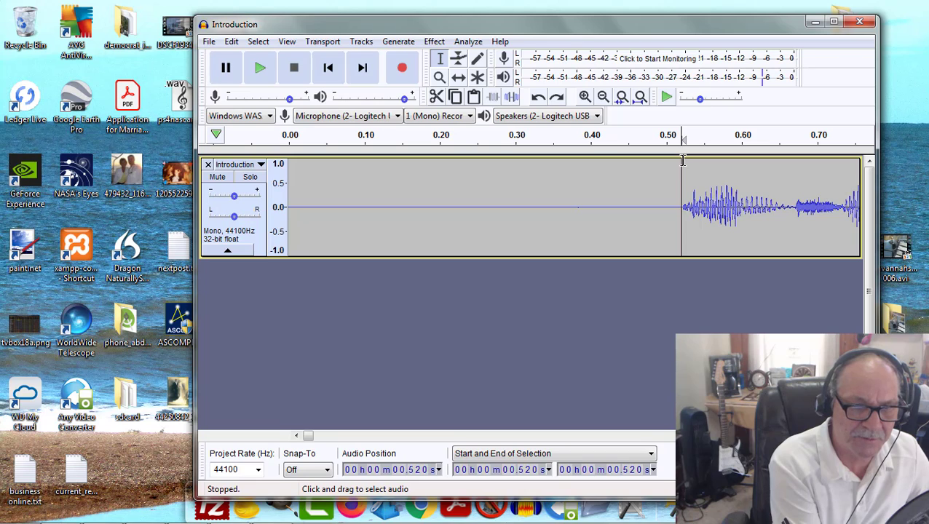
{"action": "left_click_drag", "start_coordinate": [683, 161], "coordinate": [288, 164]}
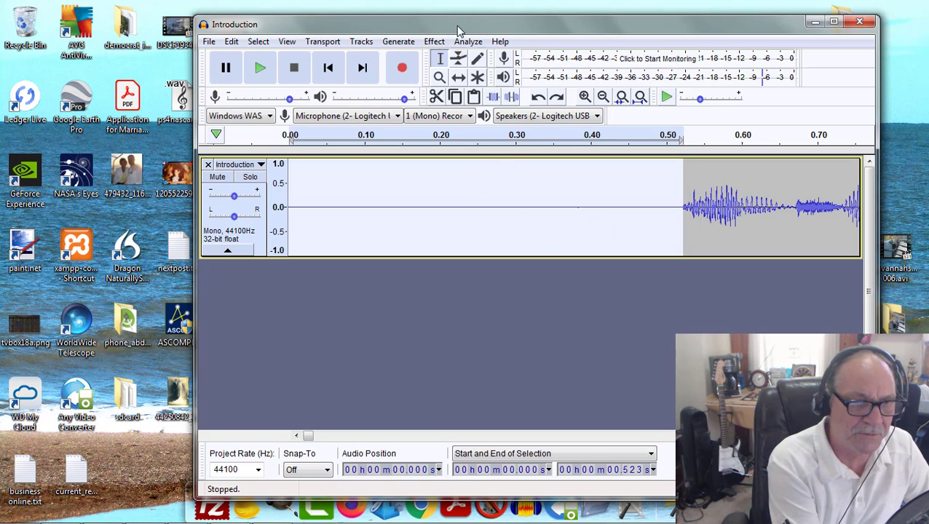
{"action": "left_click", "coordinate": [438, 45]}
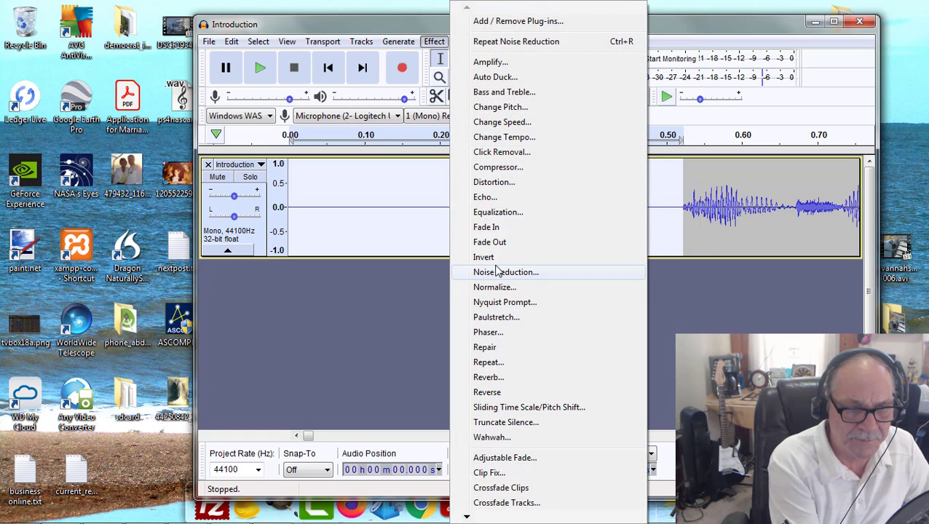
{"action": "left_click", "coordinate": [498, 272]}
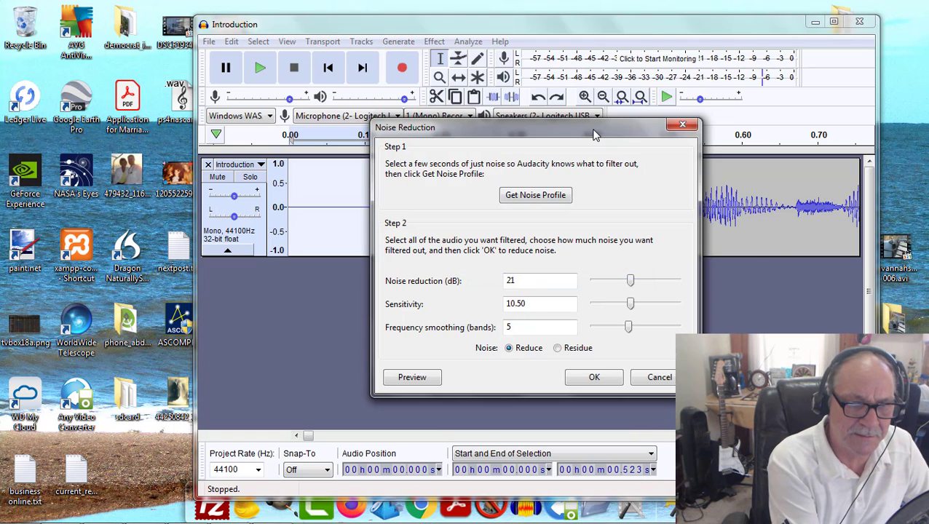
{"action": "left_click_drag", "start_coordinate": [619, 133], "coordinate": [687, 119]}
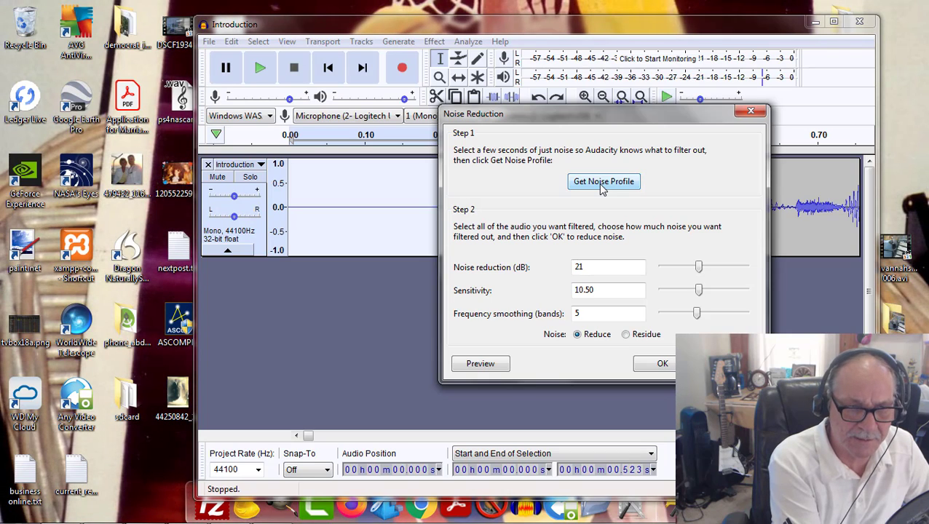
{"action": "left_click", "coordinate": [604, 183]}
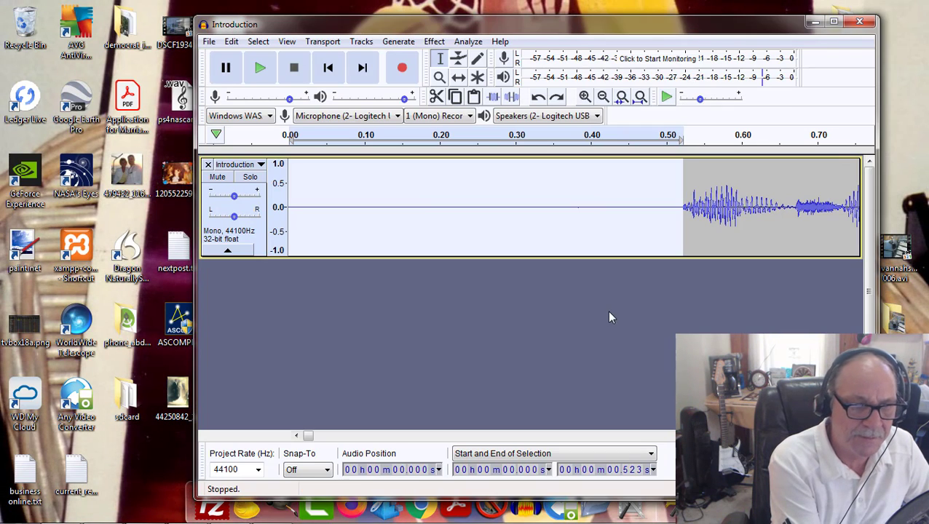
Step: Apply Noise Reduction to the entire Introduction track with 21 dB reduction, sensitivity 10.50 and 5 frequency smoothing bands
{"action": "left_click", "coordinate": [259, 43]}
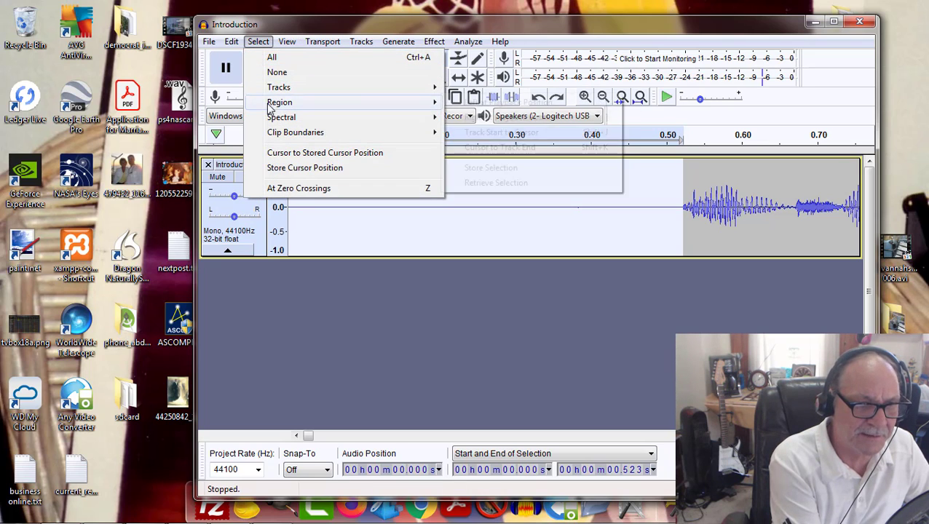
{"action": "mouse_move", "coordinate": [286, 132]}
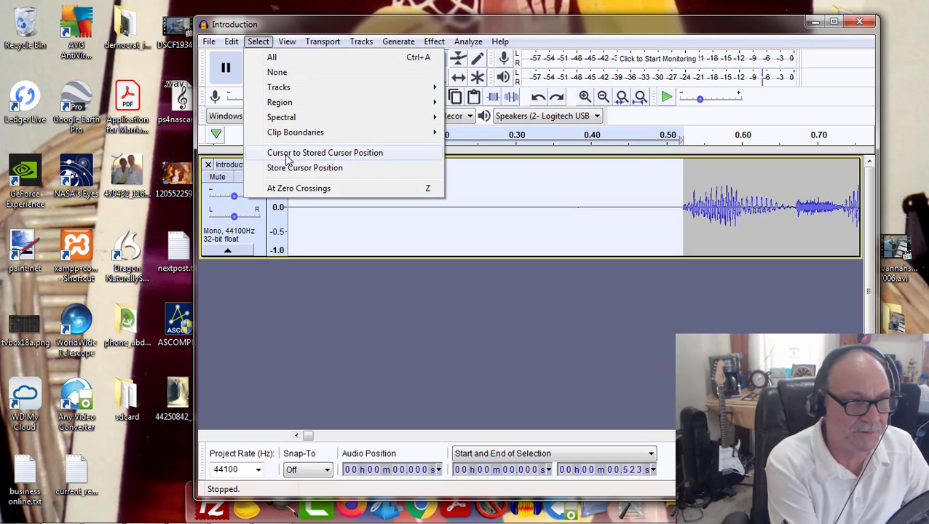
{"action": "left_click", "coordinate": [284, 58]}
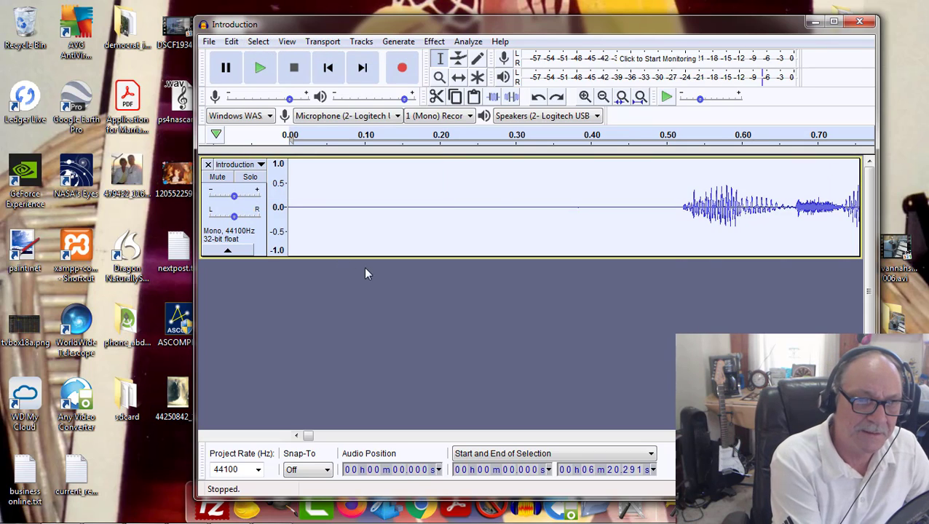
{"action": "left_click", "coordinate": [436, 42]}
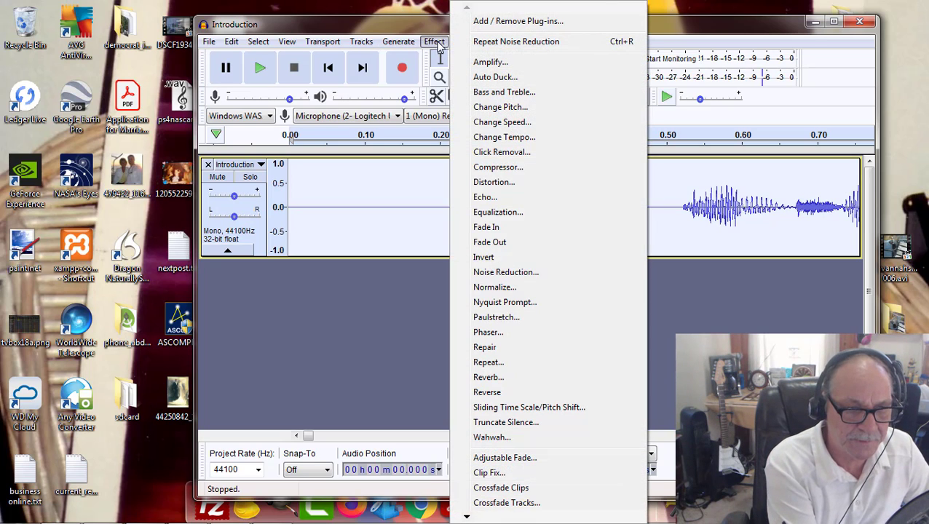
{"action": "left_click", "coordinate": [487, 278]}
{"action": "left_click_drag", "start_coordinate": [548, 130], "coordinate": [677, 76]}
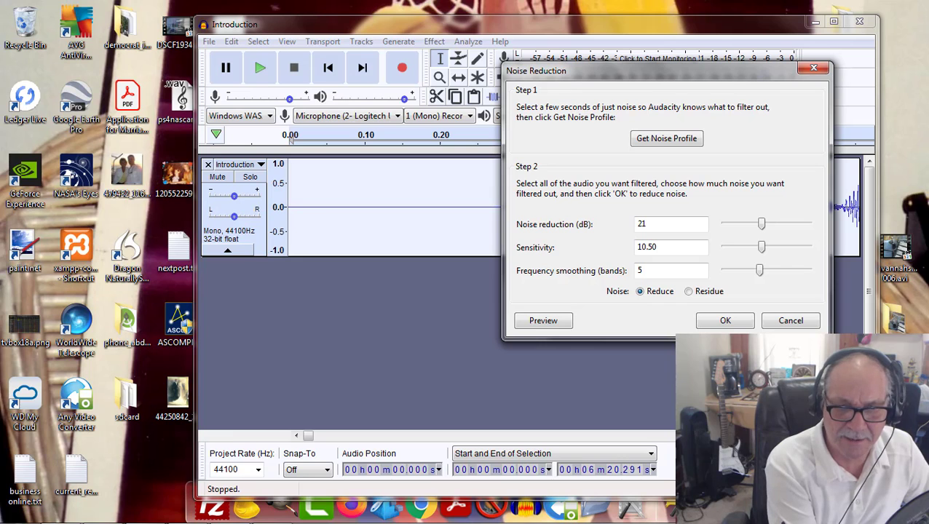
{"action": "left_click", "coordinate": [725, 322]}
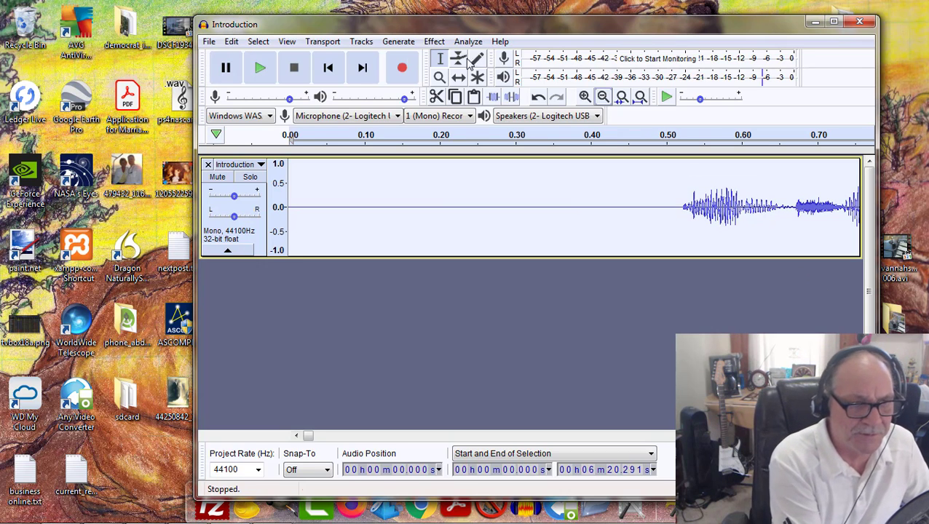
Step: Play the start of the noise-reduced track twice to check the silence before the narration
{"action": "left_click", "coordinate": [264, 67]}
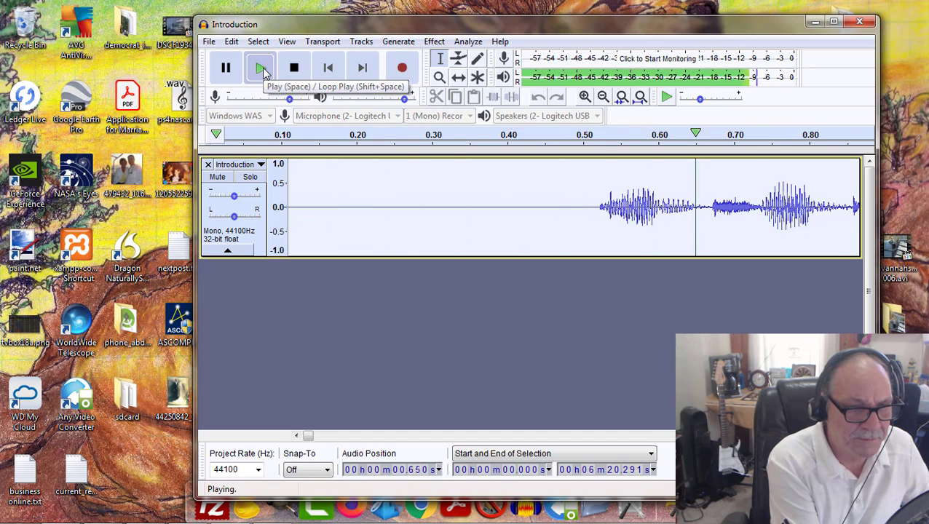
{"action": "left_click", "coordinate": [295, 70]}
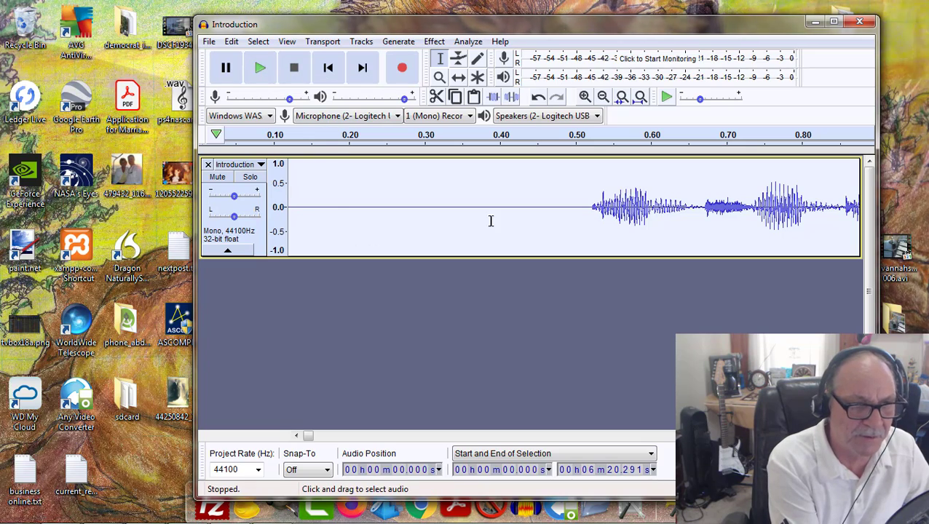
{"action": "left_click", "coordinate": [260, 69]}
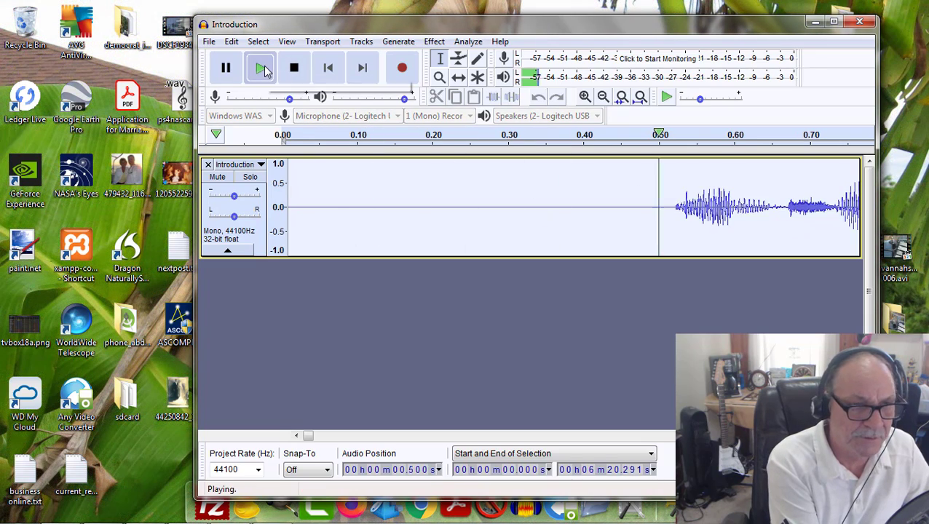
{"action": "left_click", "coordinate": [290, 68]}
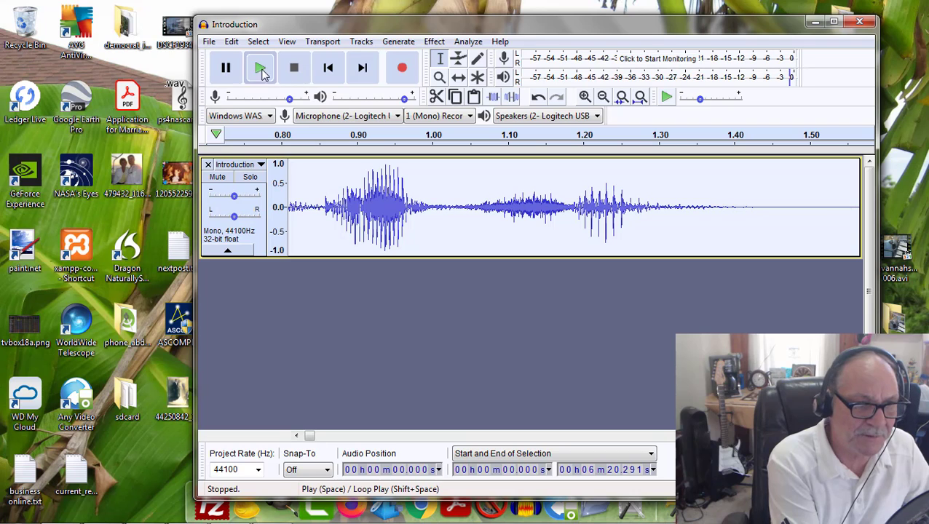
Step: Play the Introduction track from the start repeatedly, listening for noise in the pause after the opening words
{"action": "left_click", "coordinate": [260, 68]}
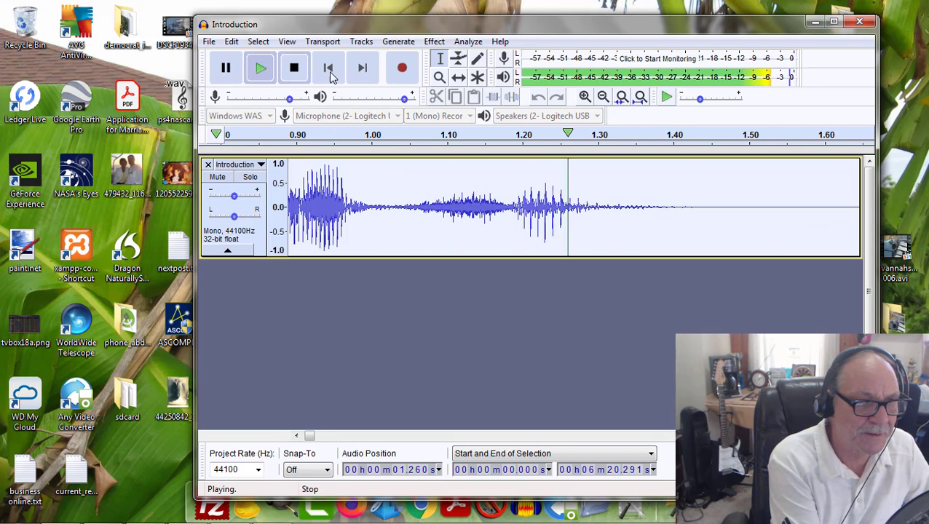
{"action": "left_click", "coordinate": [295, 68]}
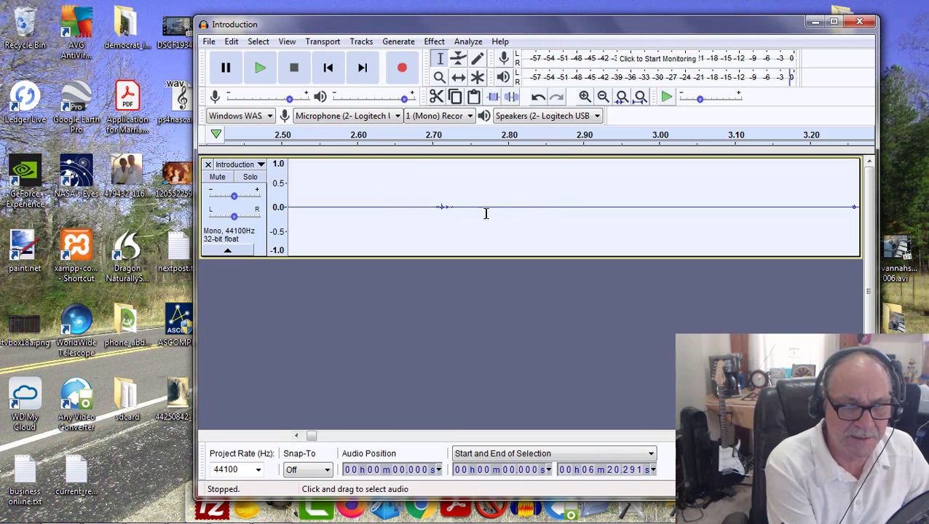
{"action": "left_click", "coordinate": [259, 70]}
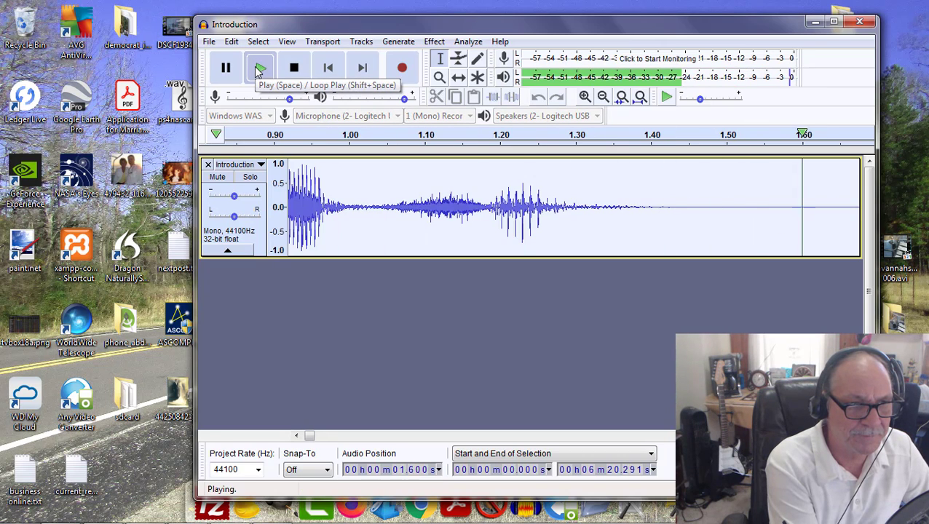
{"action": "left_click", "coordinate": [260, 69]}
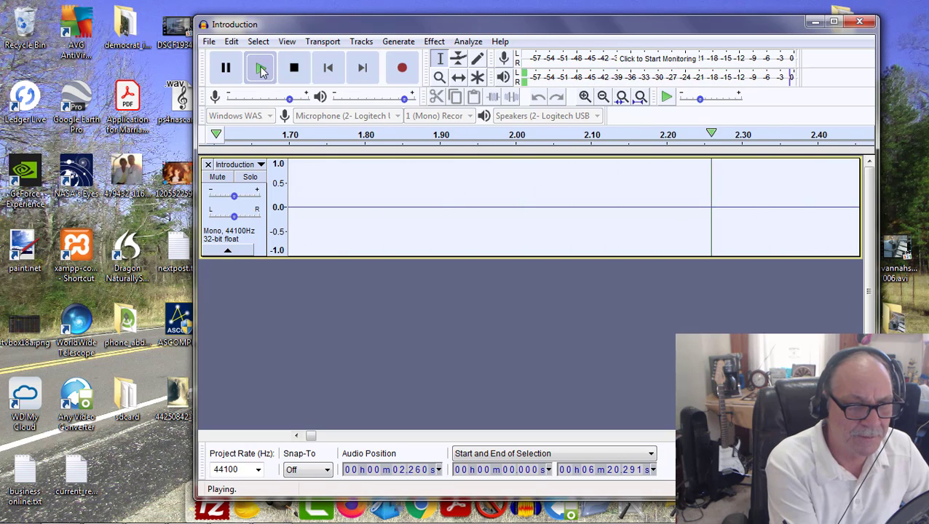
{"action": "left_click", "coordinate": [261, 69]}
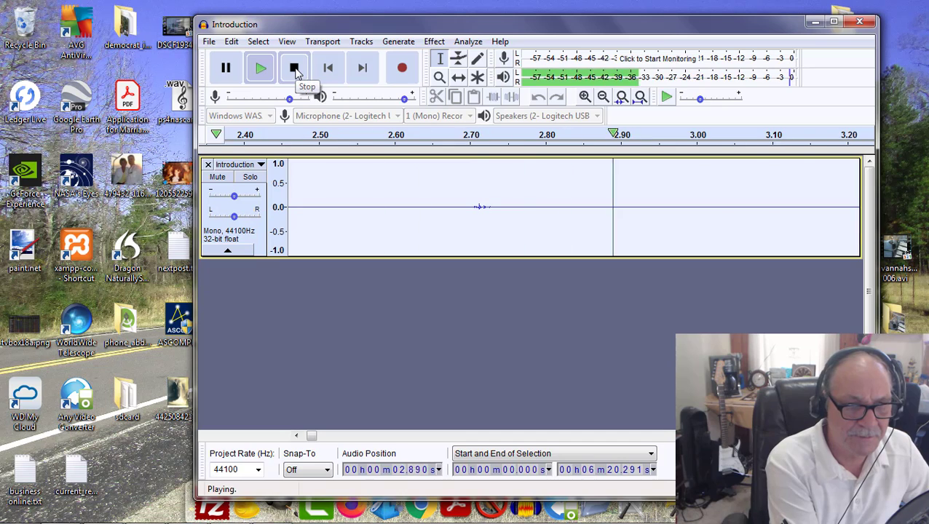
{"action": "left_click", "coordinate": [294, 68]}
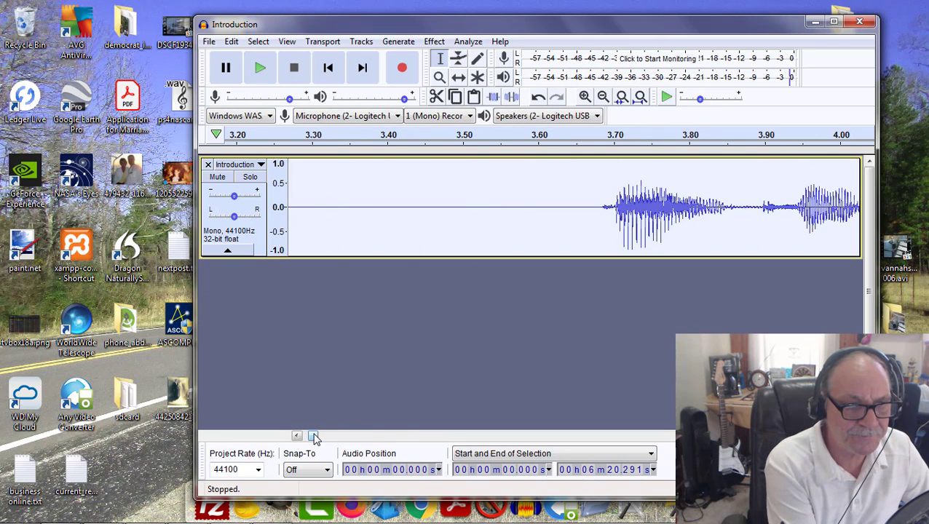
Step: Clear the whole-track selection and select the small noise blip from about 2.697 s to 2.739 s
{"action": "left_click_drag", "start_coordinate": [315, 437], "coordinate": [311, 436]}
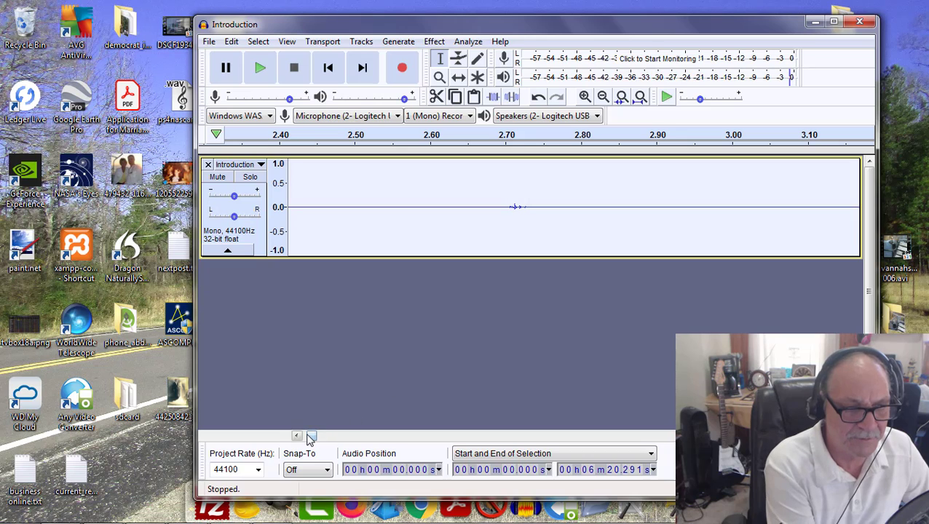
{"action": "left_click_drag", "start_coordinate": [312, 439], "coordinate": [311, 440]}
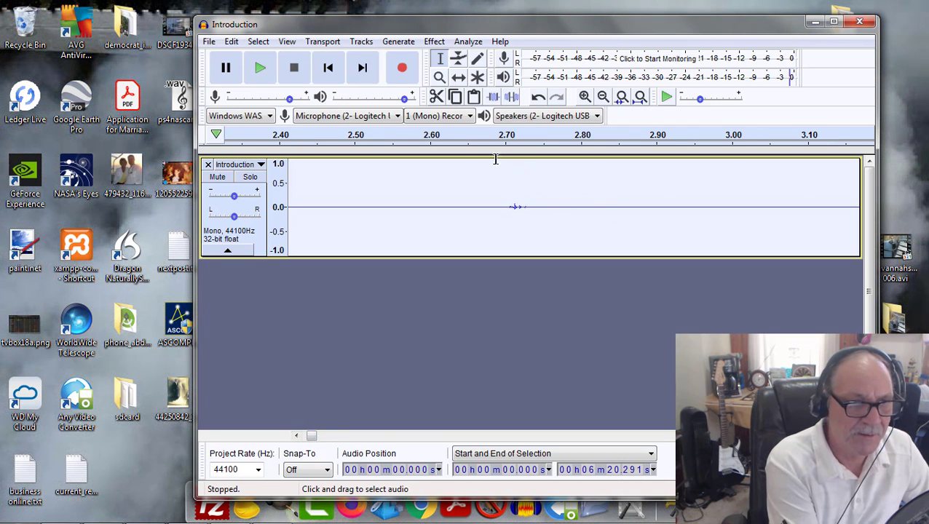
{"action": "left_click", "coordinate": [265, 44]}
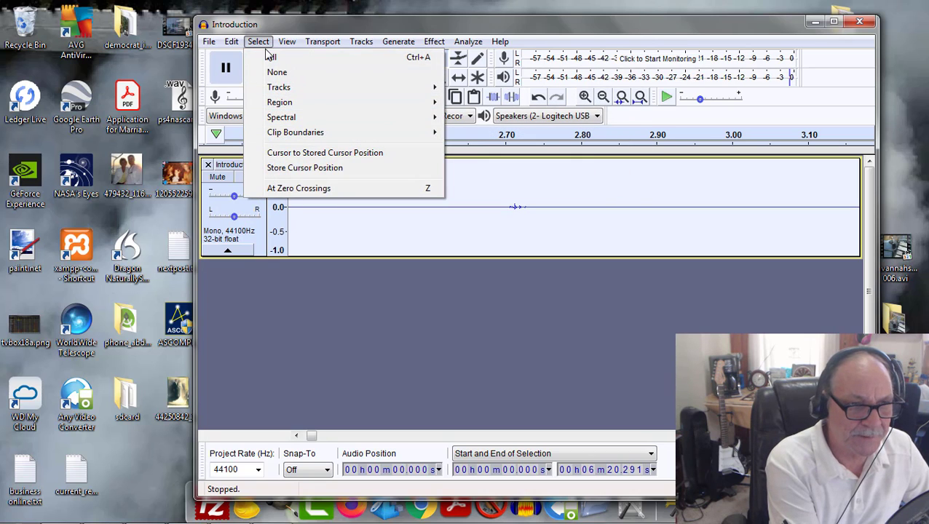
{"action": "left_click", "coordinate": [278, 73]}
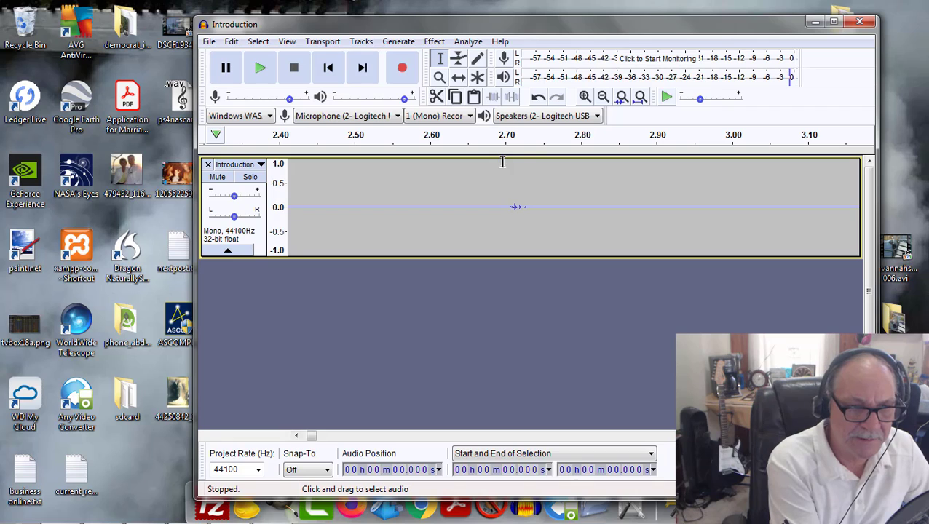
{"action": "left_click_drag", "start_coordinate": [503, 162], "coordinate": [535, 169]}
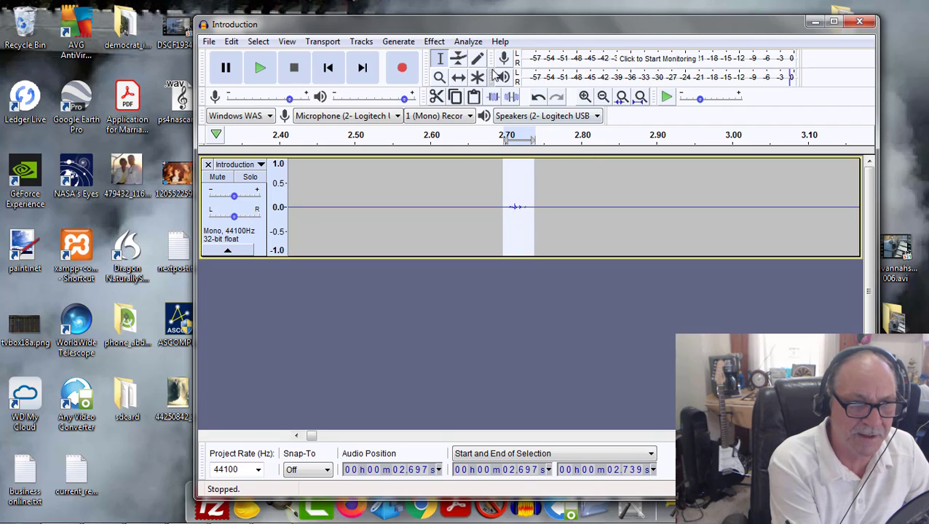
Step: Try to capture the selected blip as the Noise Reduction profile
{"action": "left_click", "coordinate": [434, 41]}
{"action": "left_click", "coordinate": [508, 275]}
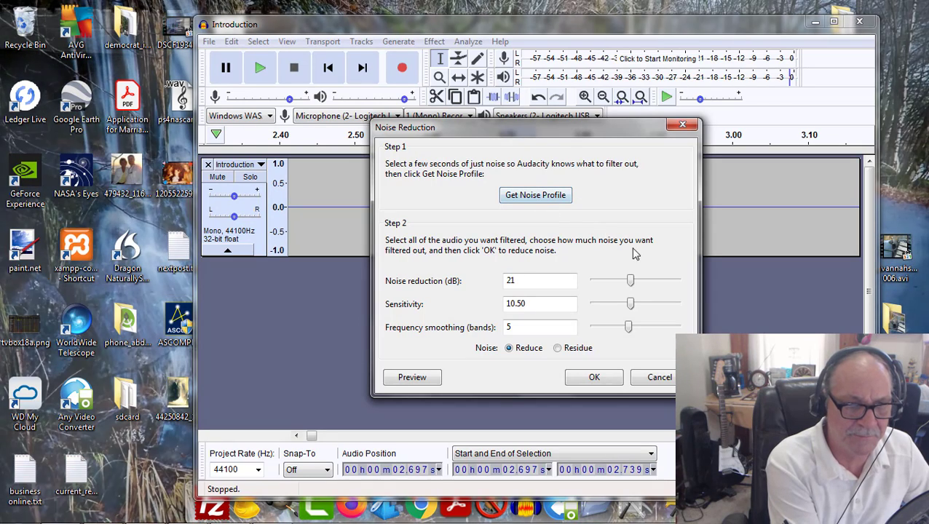
{"action": "left_click", "coordinate": [539, 195]}
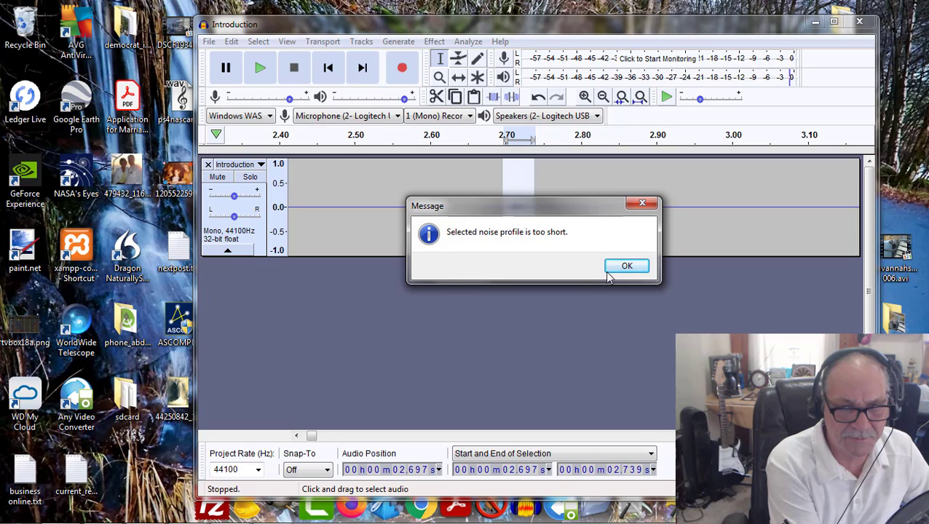
{"action": "left_click", "coordinate": [633, 202]}
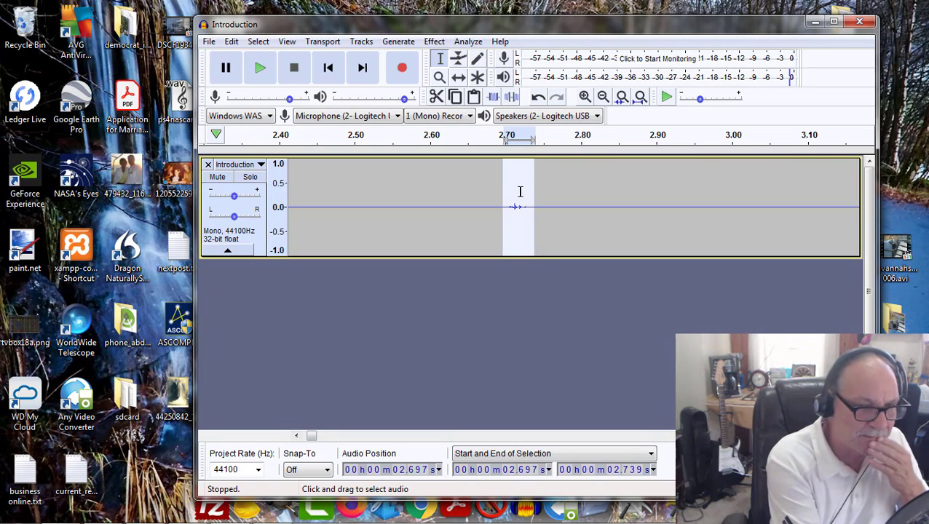
Step: Cut the selected blip near 2.70 s and the next small blip, from about 3.209 s to 3.226 s
{"action": "left_click", "coordinate": [230, 41]}
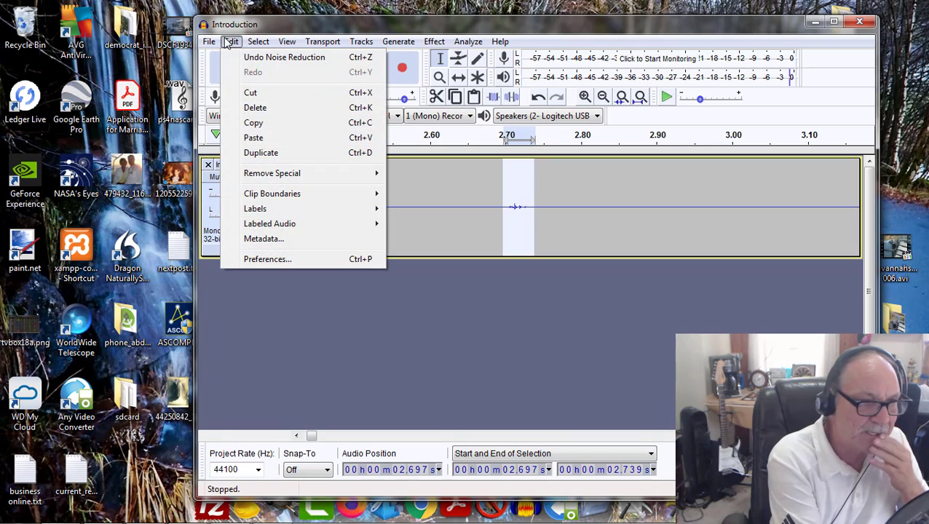
{"action": "left_click", "coordinate": [252, 93]}
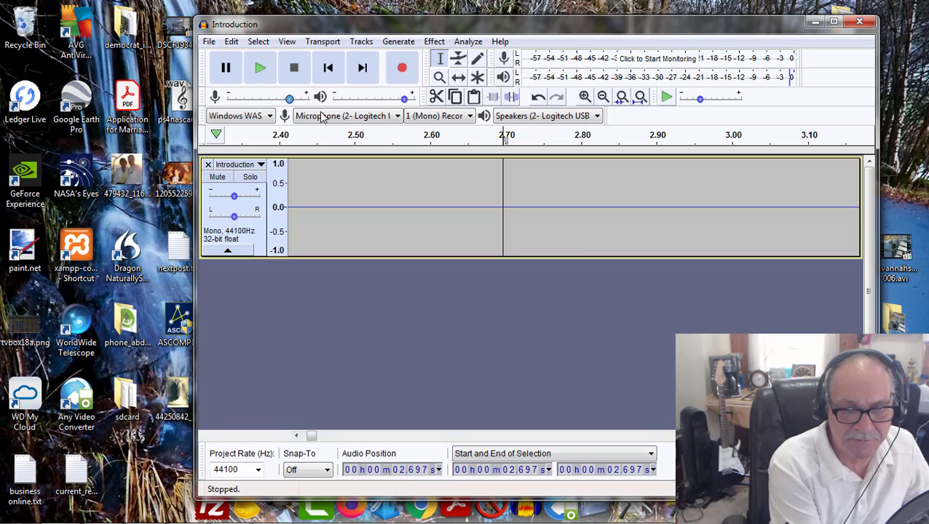
{"action": "left_click_drag", "start_coordinate": [310, 439], "coordinate": [313, 440]}
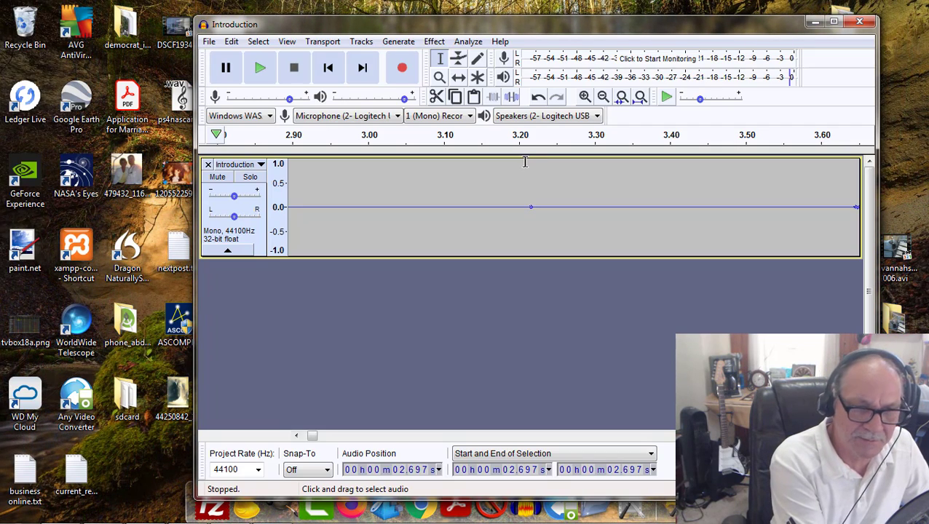
{"action": "left_click_drag", "start_coordinate": [525, 164], "coordinate": [538, 201]}
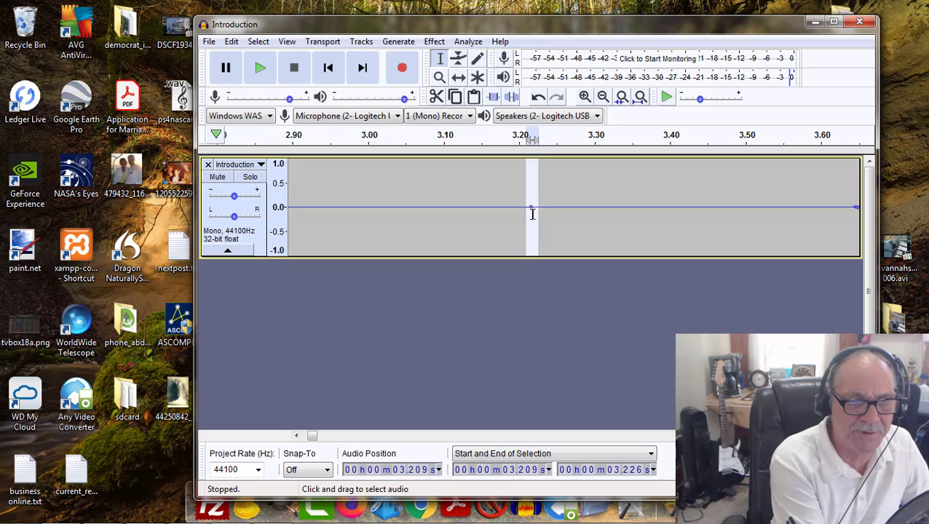
{"action": "left_click", "coordinate": [231, 42]}
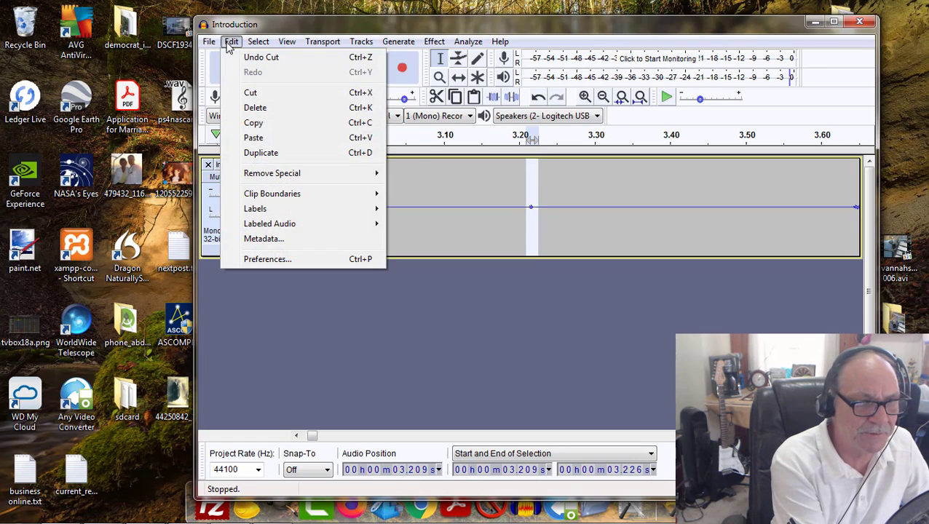
{"action": "left_click", "coordinate": [253, 94]}
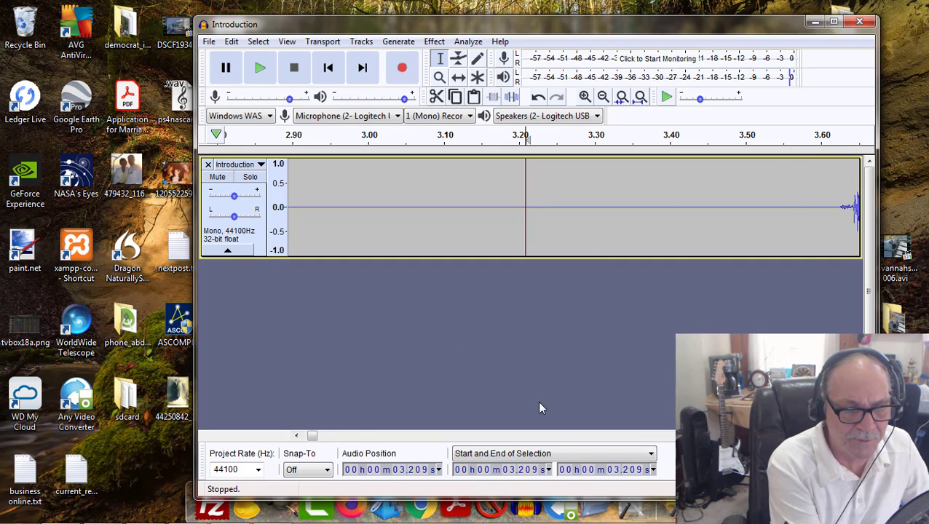
Step: Play the track twice from the second cut at 3.209 s to check the audio that follows
{"action": "left_click_drag", "start_coordinate": [314, 439], "coordinate": [315, 440]}
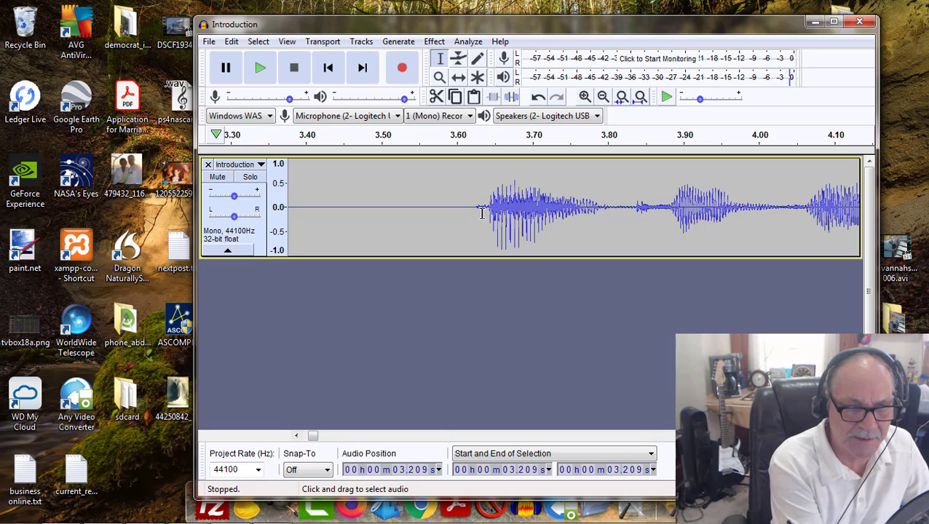
{"action": "left_click", "coordinate": [261, 69]}
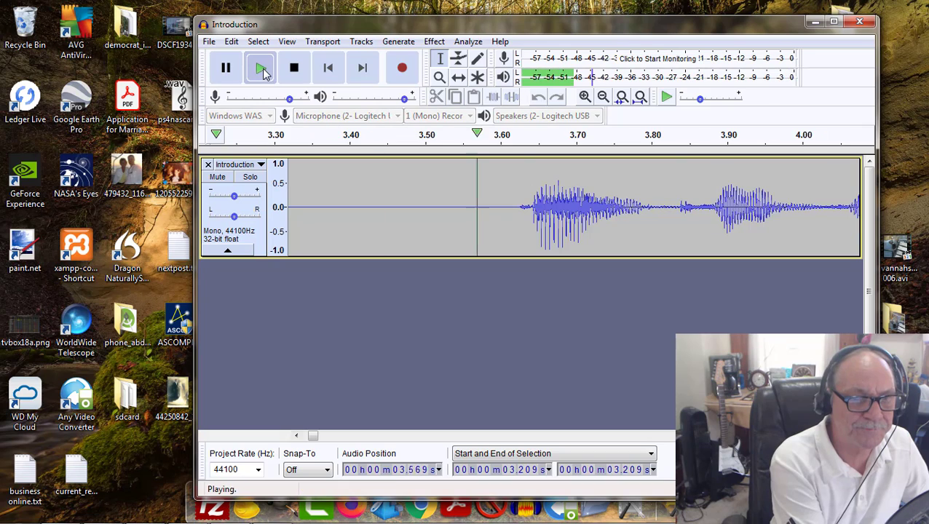
{"action": "left_click", "coordinate": [303, 71]}
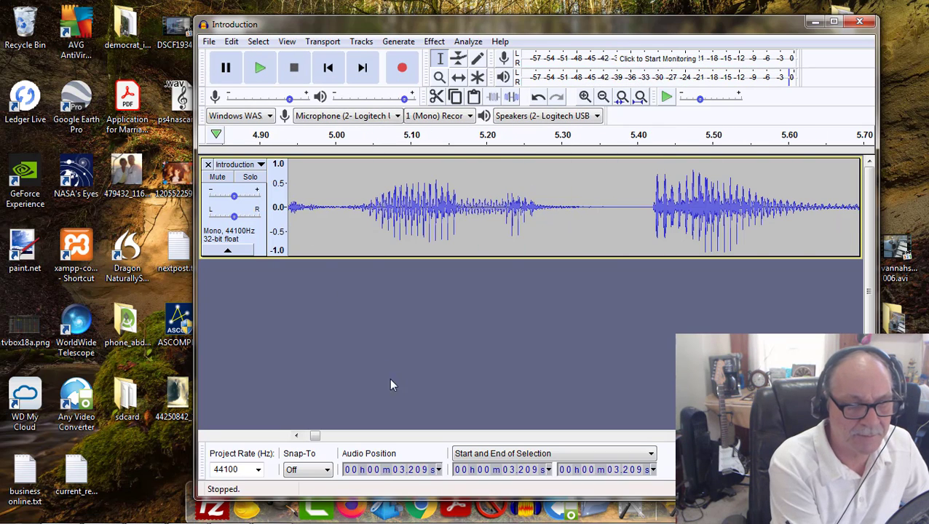
{"action": "left_click_drag", "start_coordinate": [315, 437], "coordinate": [294, 442]}
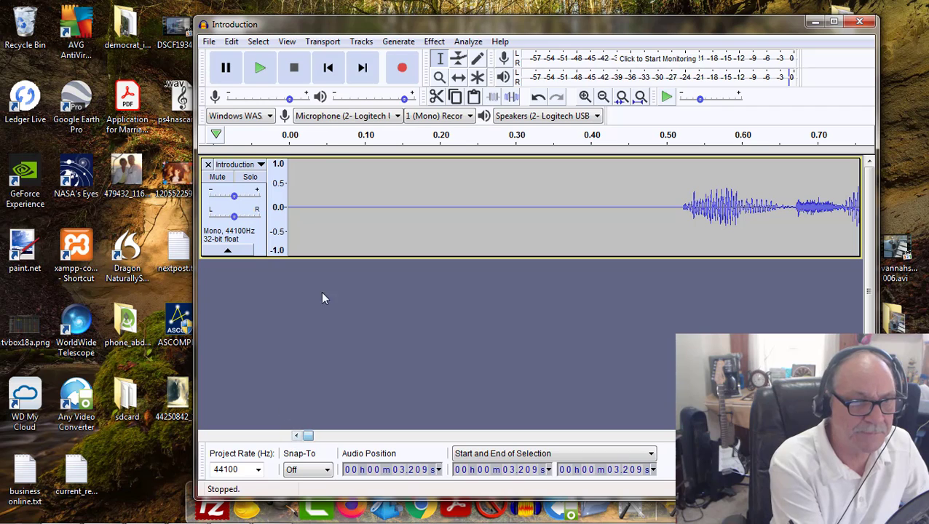
{"action": "left_click", "coordinate": [260, 67]}
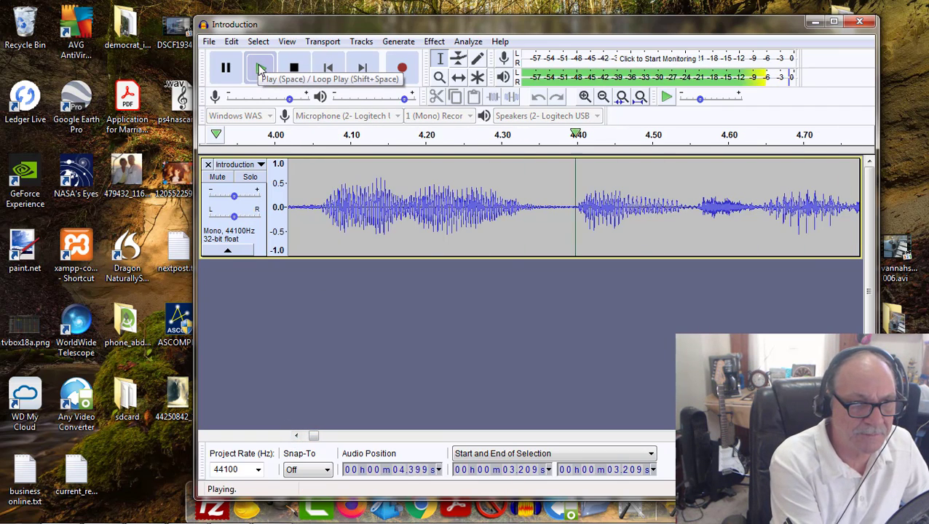
{"action": "left_click", "coordinate": [296, 68]}
Step: Place the cursor at 0 s and play the Introduction from the beginning twice to check the cleaned opening pause
{"action": "left_click_drag", "start_coordinate": [321, 441], "coordinate": [305, 437]}
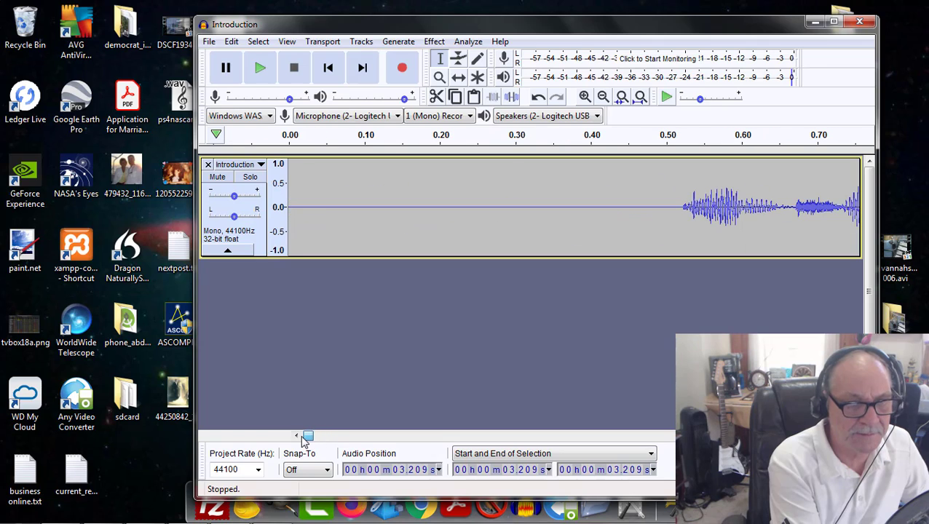
{"action": "left_click", "coordinate": [289, 166]}
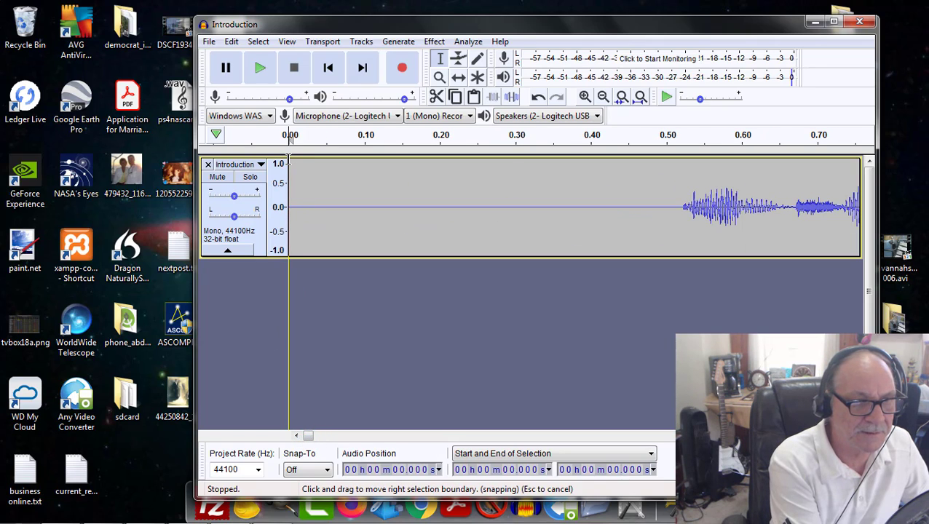
{"action": "left_click", "coordinate": [260, 68]}
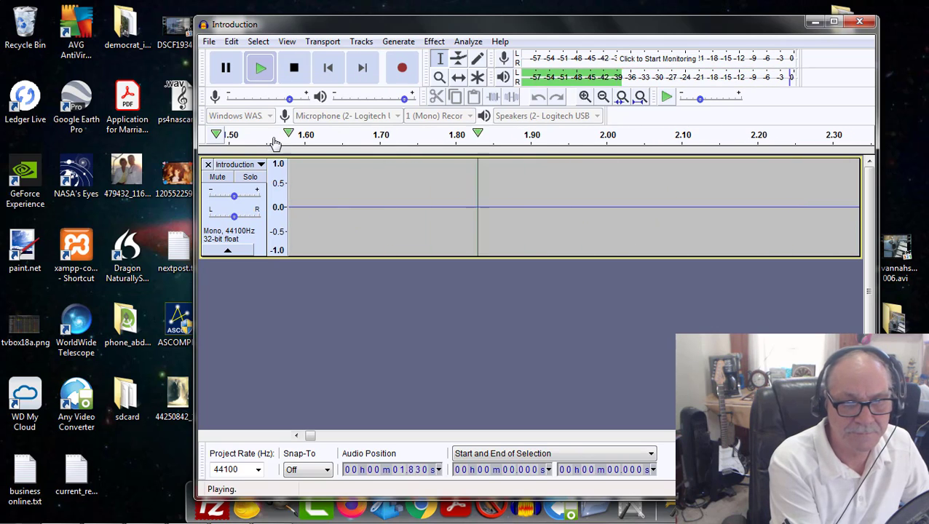
{"action": "left_click", "coordinate": [294, 68]}
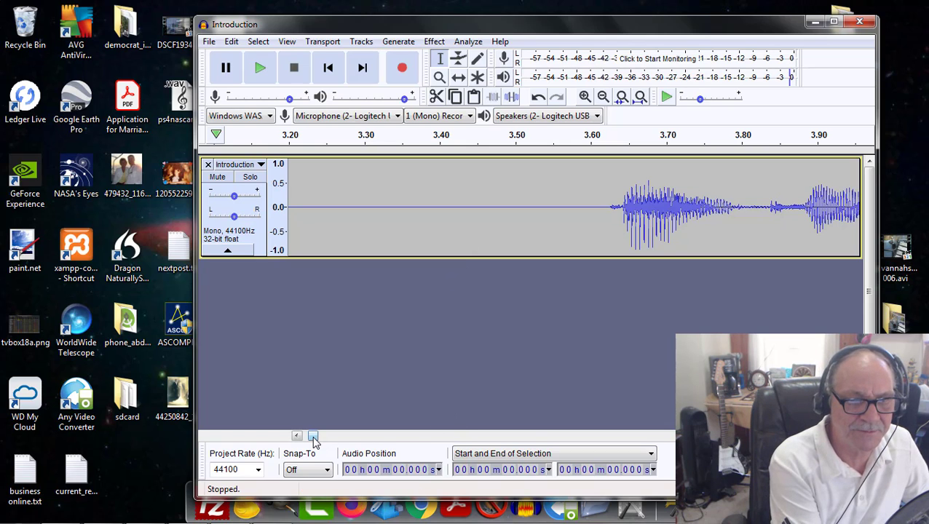
{"action": "left_click_drag", "start_coordinate": [313, 437], "coordinate": [307, 439]}
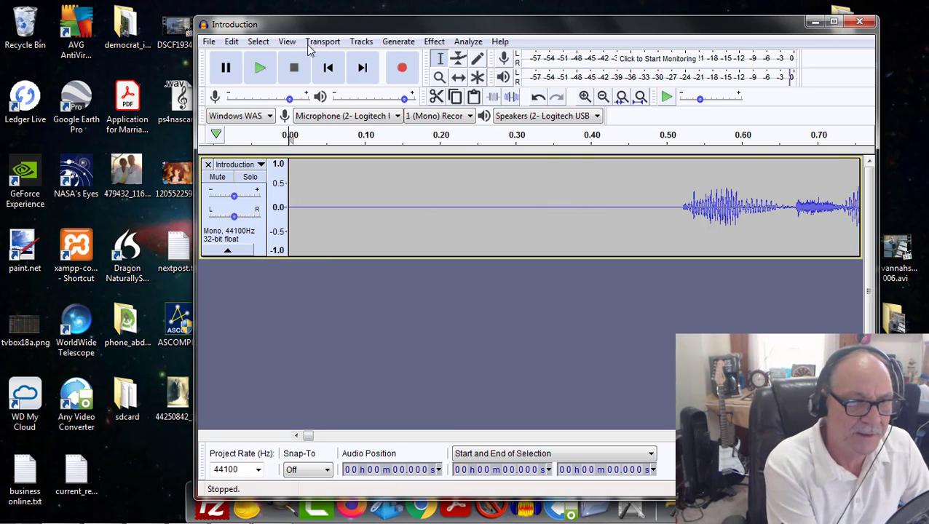
{"action": "left_click", "coordinate": [262, 68]}
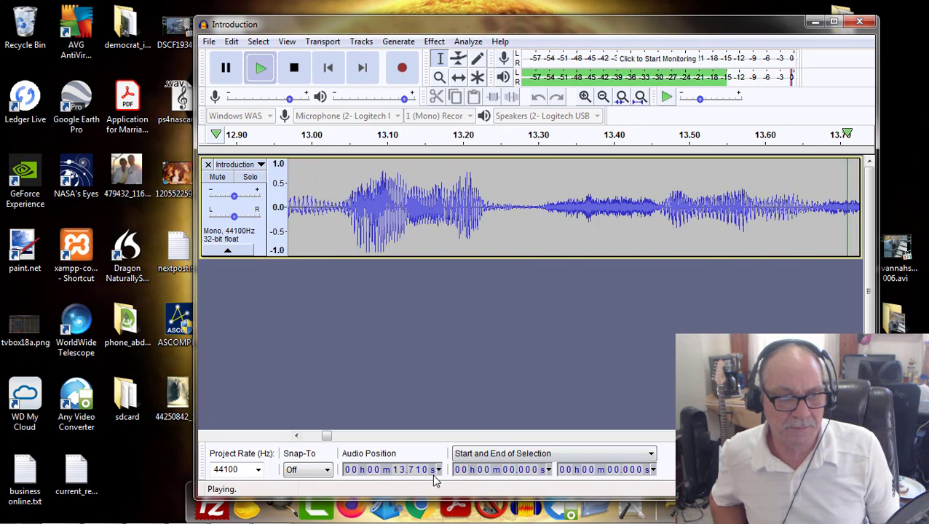
{"action": "left_click", "coordinate": [294, 69]}
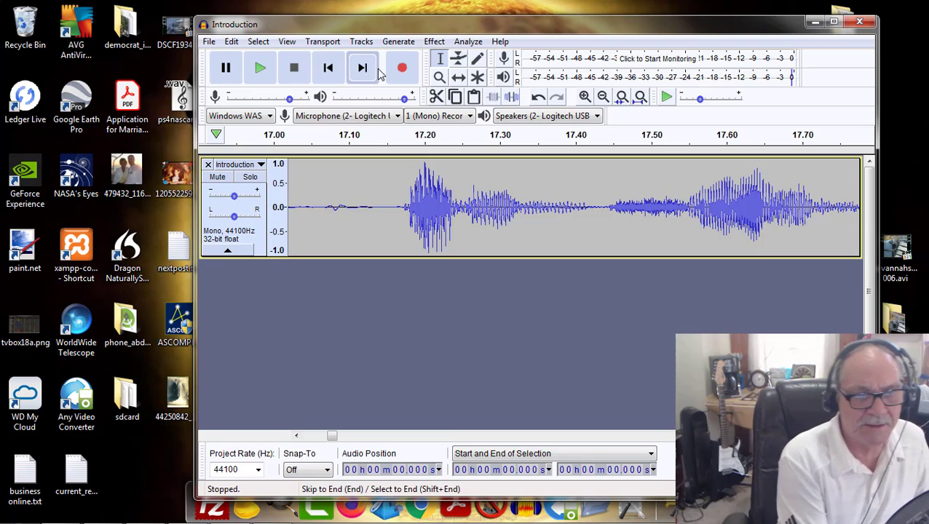
Step: Bring the full length of the Introduction track into view to examine where the recording ends
{"action": "left_click", "coordinate": [603, 97]}
{"action": "left_click", "coordinate": [604, 97]}
{"action": "left_click", "coordinate": [604, 97]}
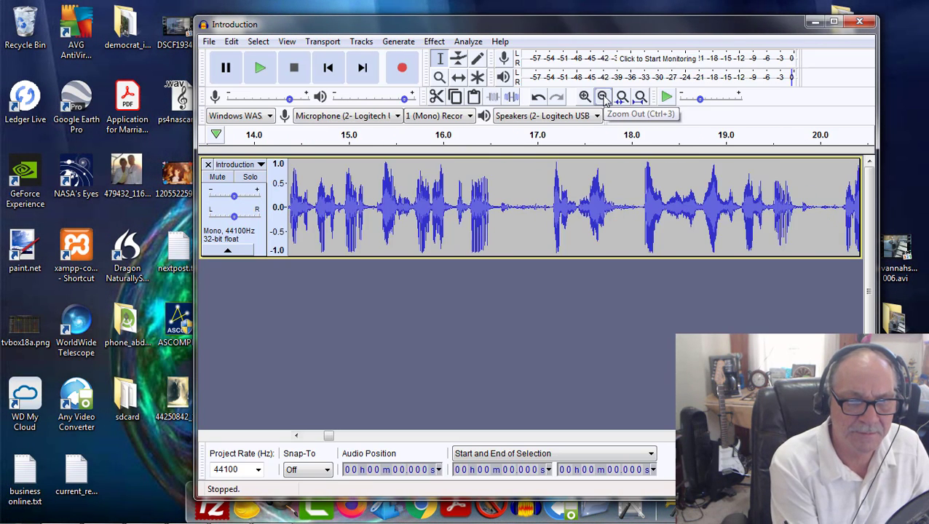
{"action": "left_click", "coordinate": [603, 97]}
{"action": "left_click", "coordinate": [604, 96]}
{"action": "left_click", "coordinate": [604, 97]}
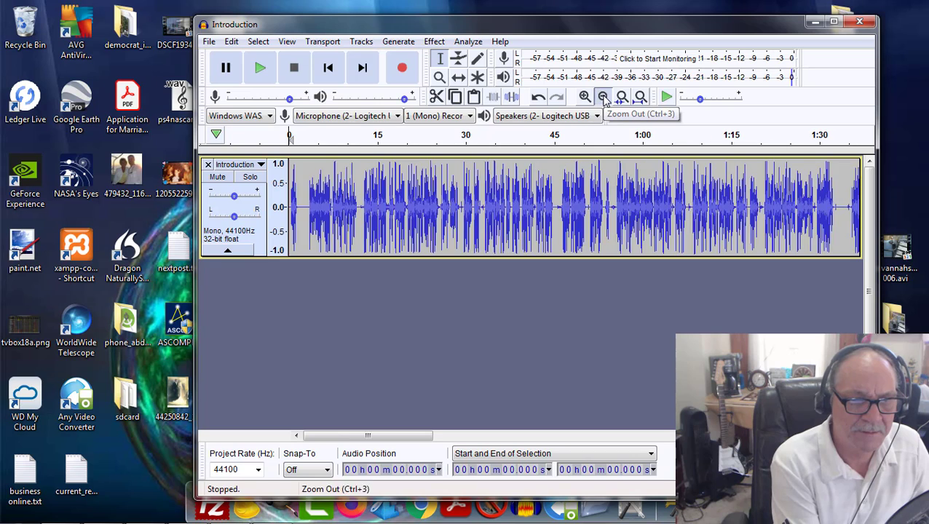
{"action": "left_click", "coordinate": [604, 97]}
{"action": "left_click", "coordinate": [603, 97]}
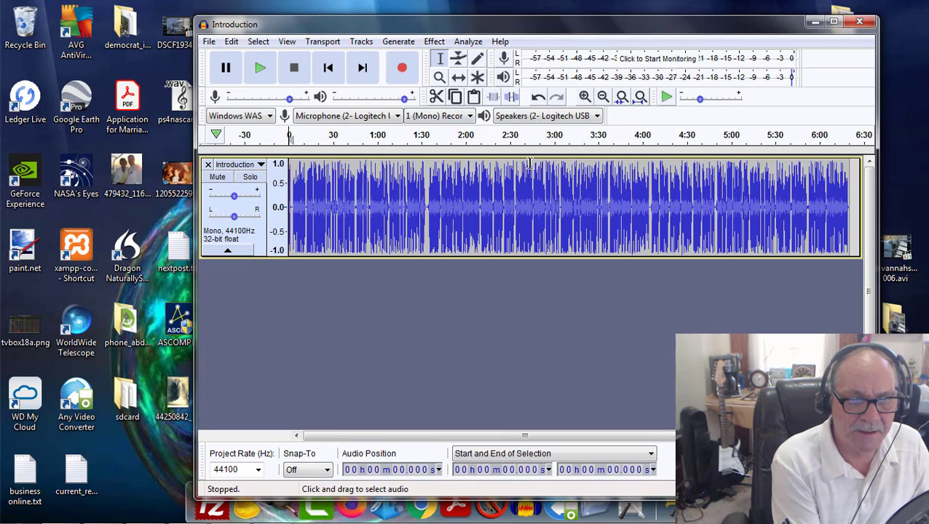
Step: Play the closing section of the Introduction from about 6:14.542 to check how the recording ends
{"action": "left_click", "coordinate": [841, 162]}
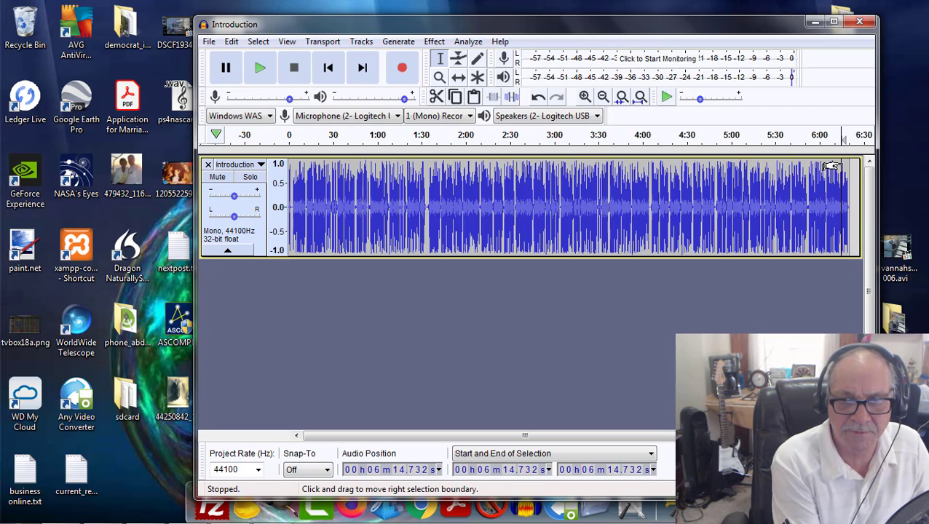
{"action": "left_click", "coordinate": [585, 97]}
{"action": "left_click", "coordinate": [585, 96]}
{"action": "left_click", "coordinate": [585, 97]}
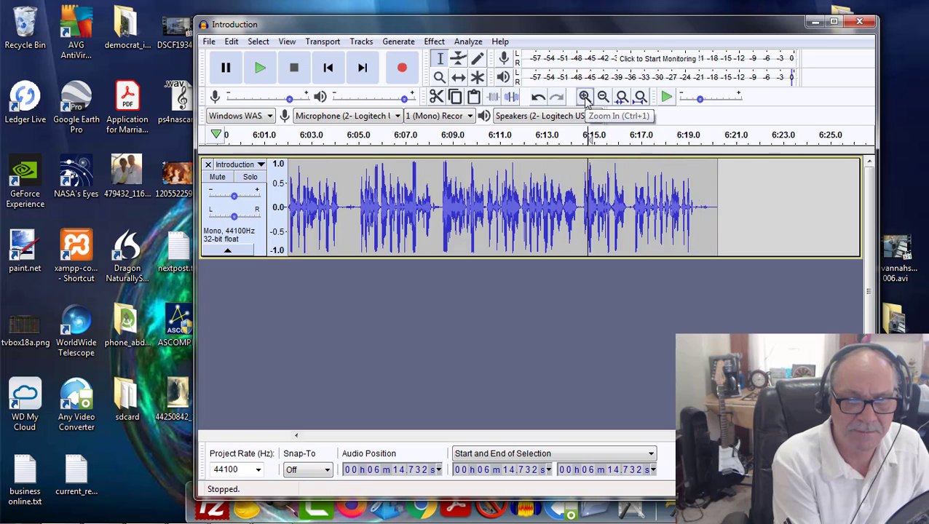
{"action": "left_click", "coordinate": [585, 97]}
{"action": "left_click", "coordinate": [585, 97]}
{"action": "left_click", "coordinate": [585, 97]}
{"action": "left_click", "coordinate": [585, 97]}
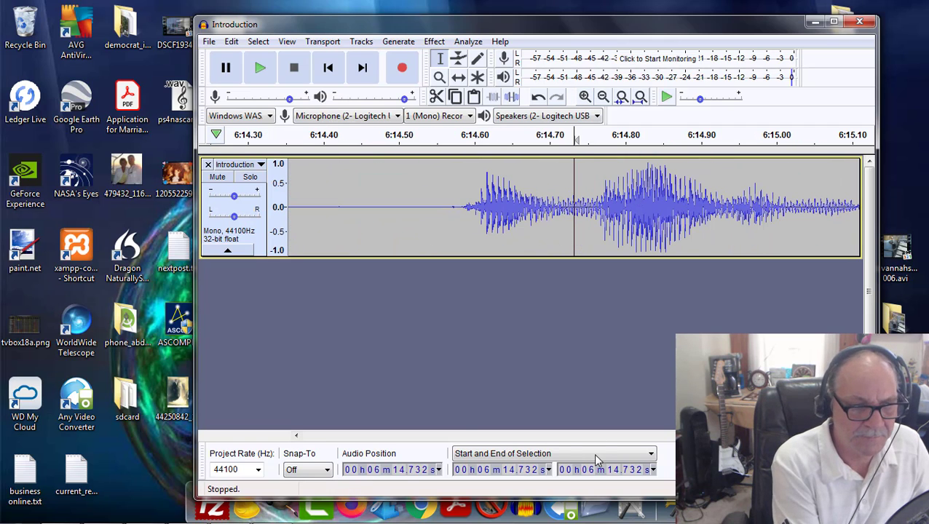
{"action": "left_click", "coordinate": [429, 166]}
{"action": "left_click", "coordinate": [260, 68]}
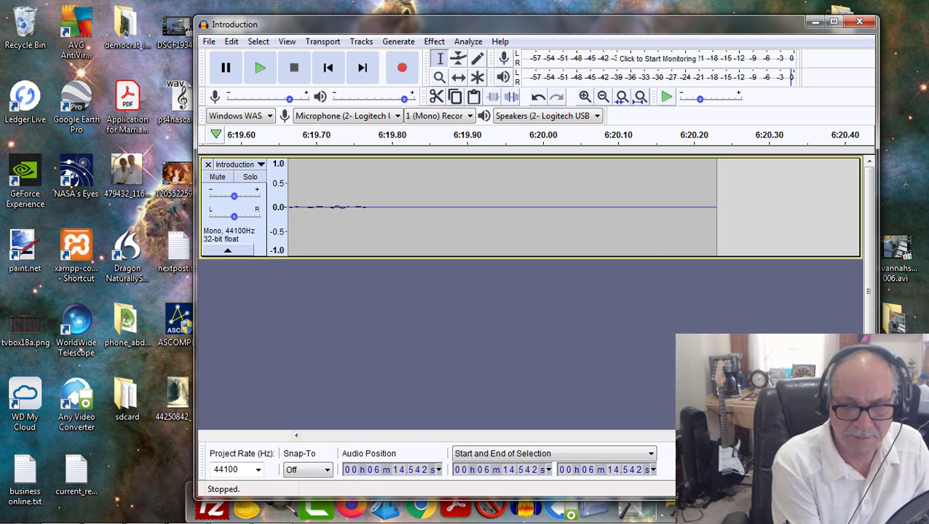
Step: Capture a noise profile from the faint noise after the last words, from 6:19.301 to 6:19.792
{"action": "left_click_drag", "start_coordinate": [846, 435], "coordinate": [845, 436]}
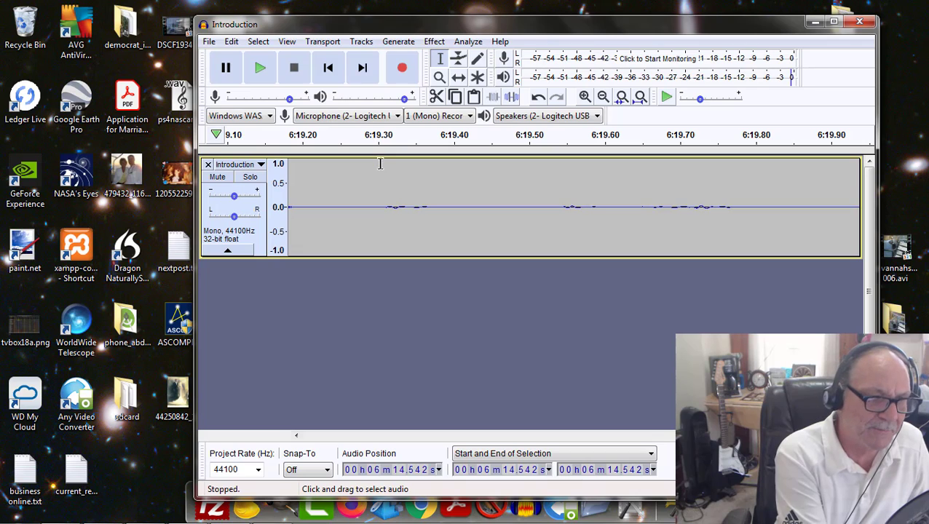
{"action": "left_click", "coordinate": [596, 116]}
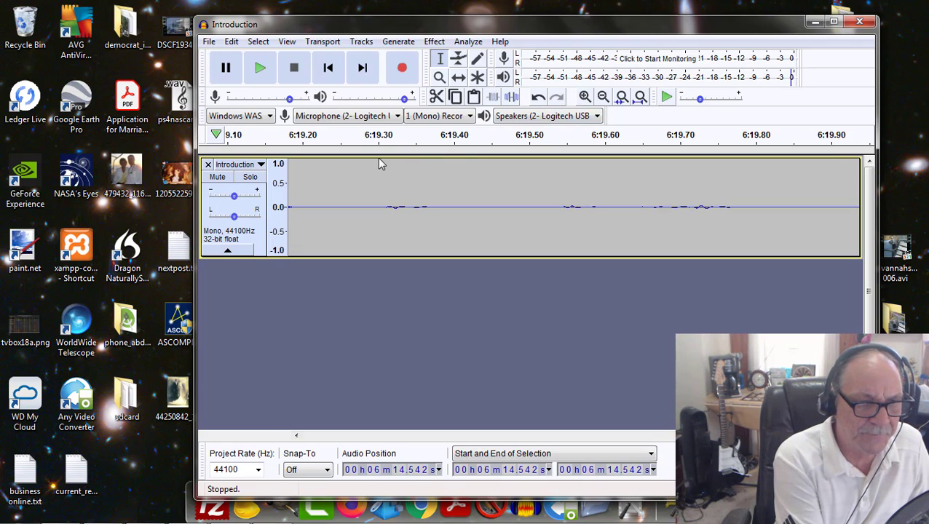
{"action": "left_click_drag", "start_coordinate": [379, 163], "coordinate": [749, 196]}
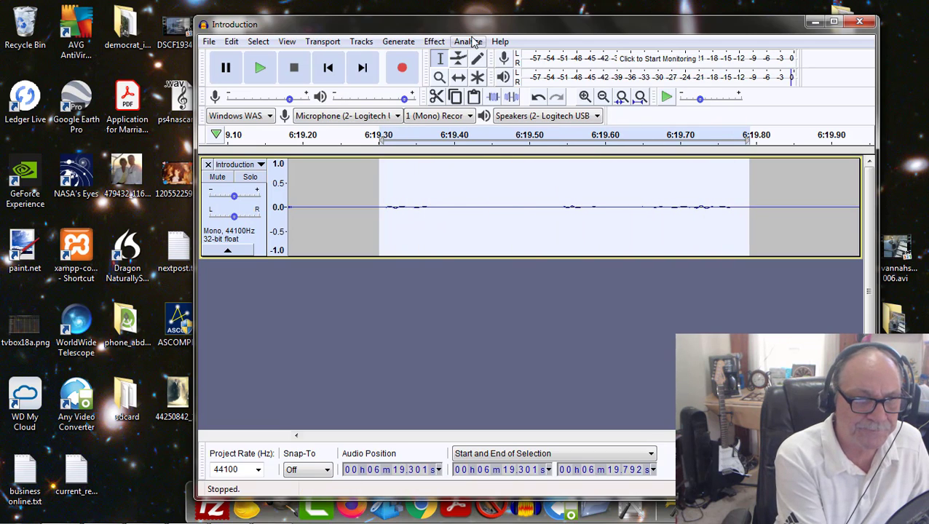
{"action": "left_click", "coordinate": [435, 41]}
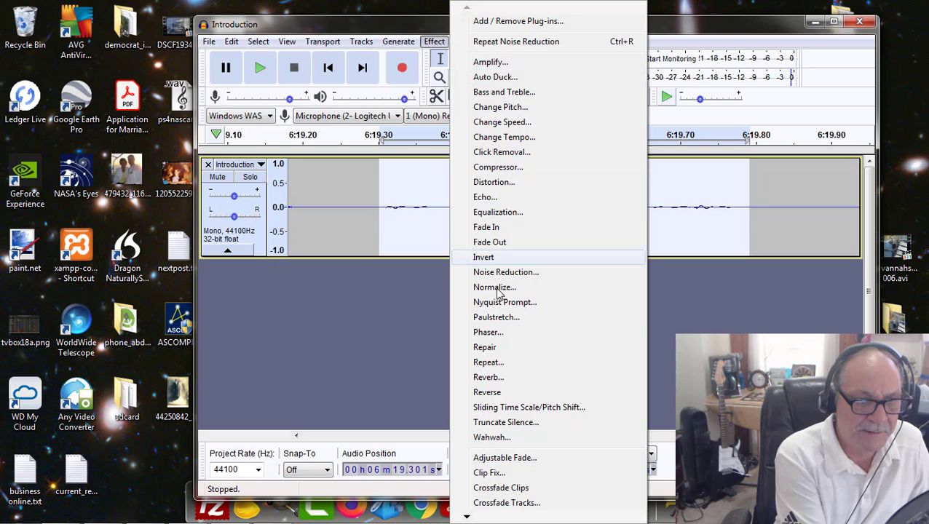
{"action": "left_click", "coordinate": [517, 273]}
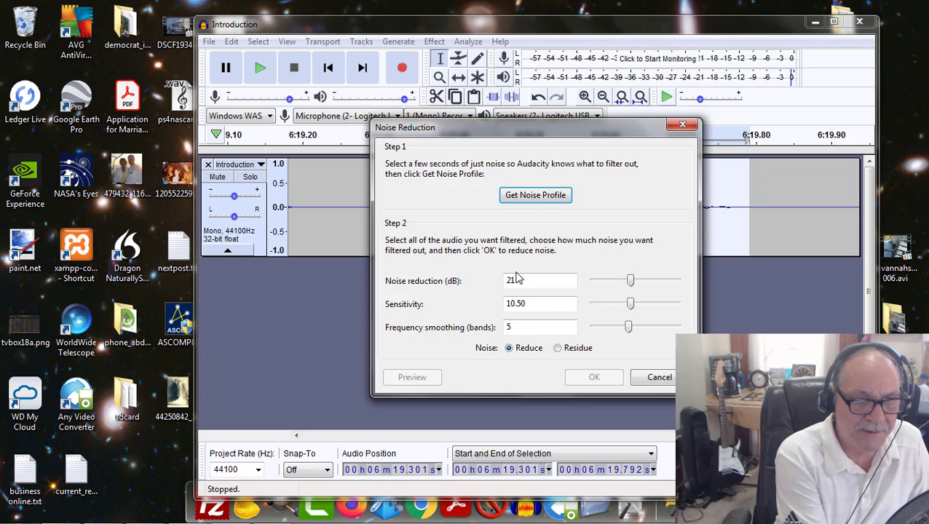
{"action": "left_click", "coordinate": [550, 200]}
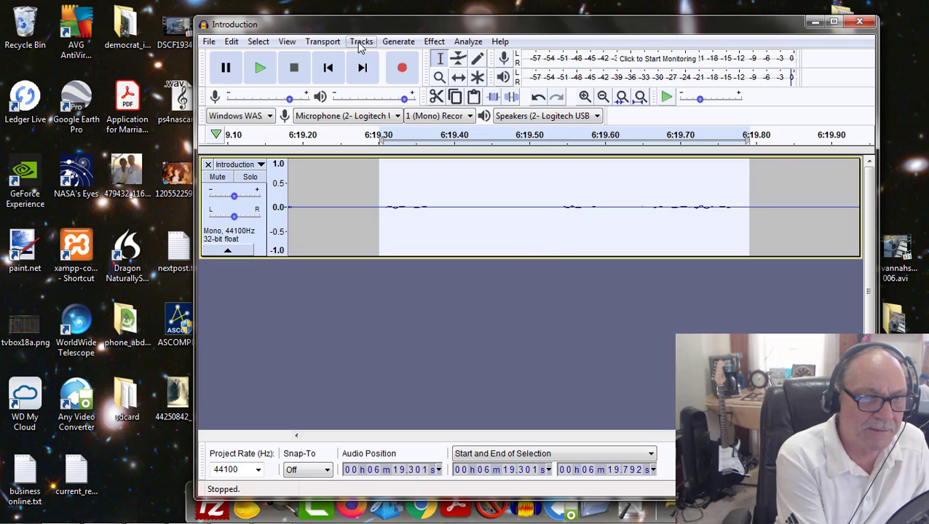
Step: Apply Noise Reduction to the entire track with 21 dB reduction, sensitivity 10.50 and 5 frequency smoothing bands
{"action": "left_click", "coordinate": [259, 41]}
{"action": "left_click", "coordinate": [271, 57]}
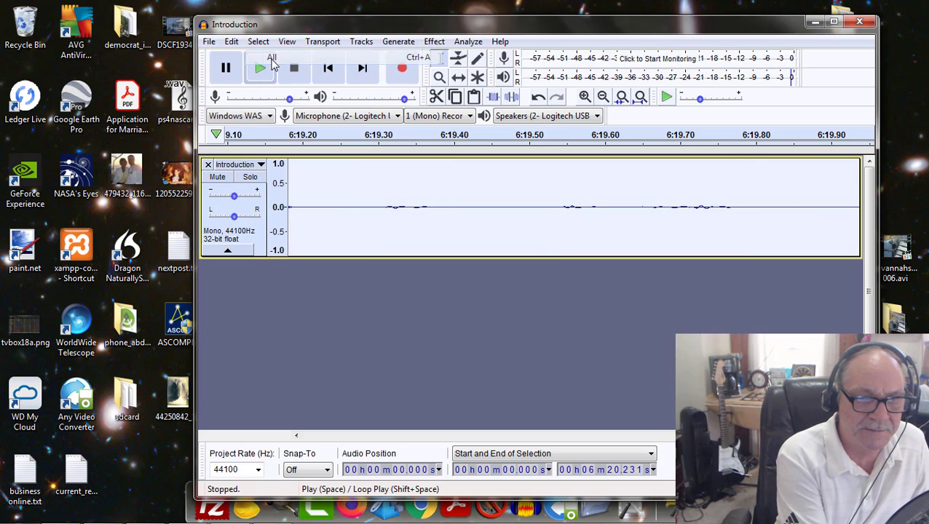
{"action": "left_click", "coordinate": [437, 43]}
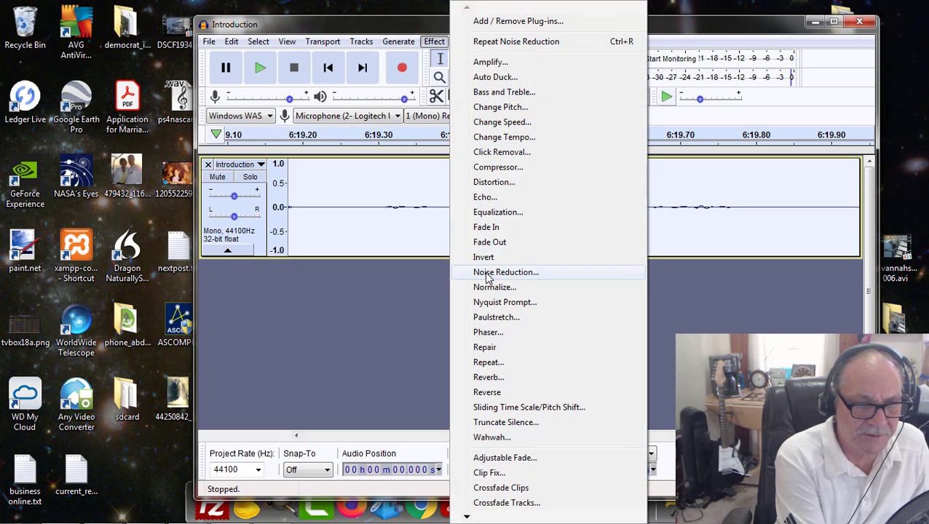
{"action": "left_click", "coordinate": [487, 272]}
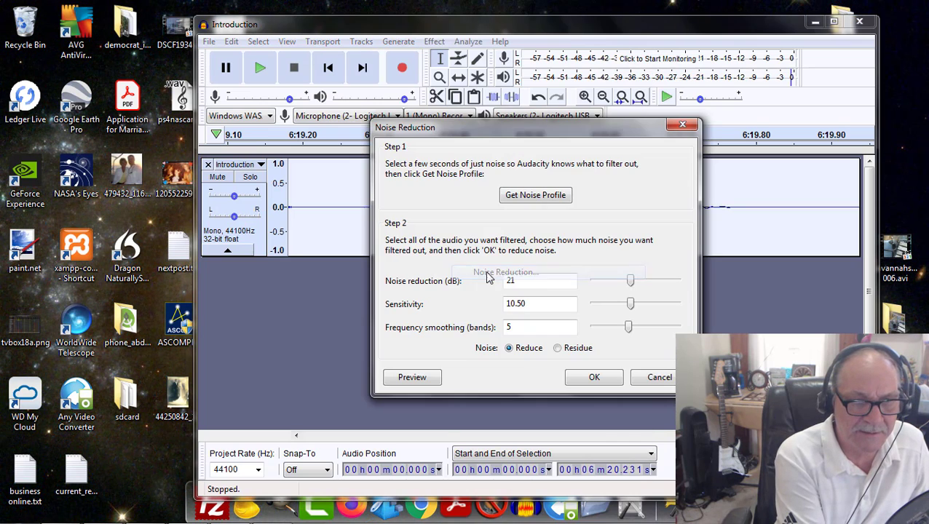
{"action": "left_click", "coordinate": [594, 378]}
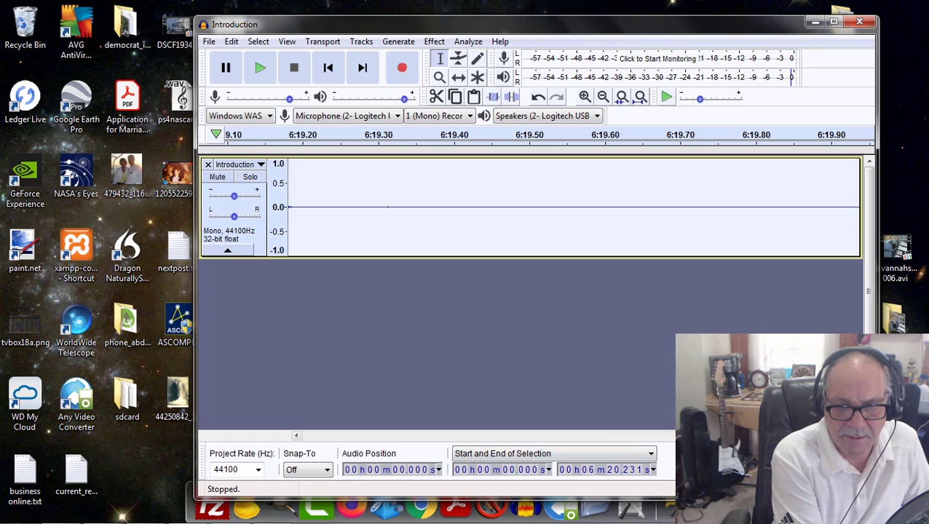
Step: Inspect the waveform around the last words and play from 6:18.720 to check the cleaned ending
{"action": "scroll", "coordinate": [574, 207], "scroll_direction": "left", "scroll_amount": 2}
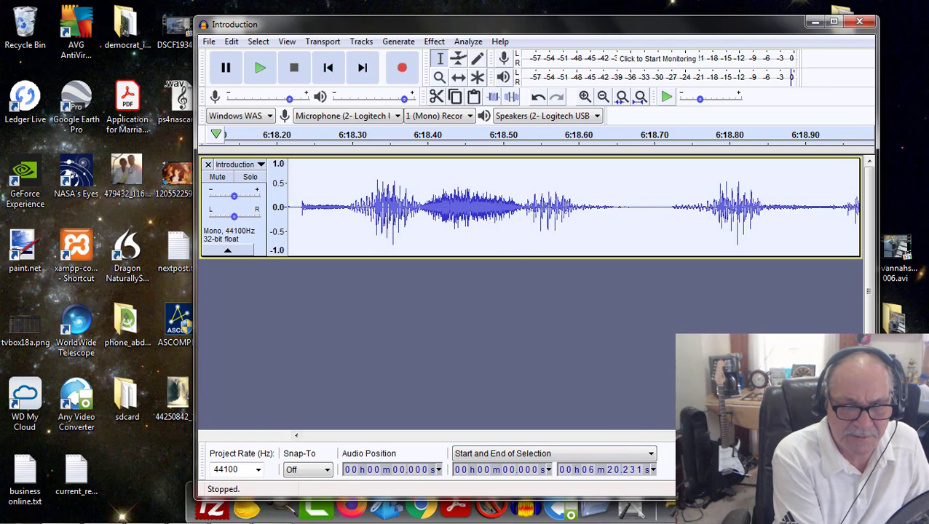
{"action": "scroll", "coordinate": [574, 208], "scroll_direction": "right", "scroll_amount": 1}
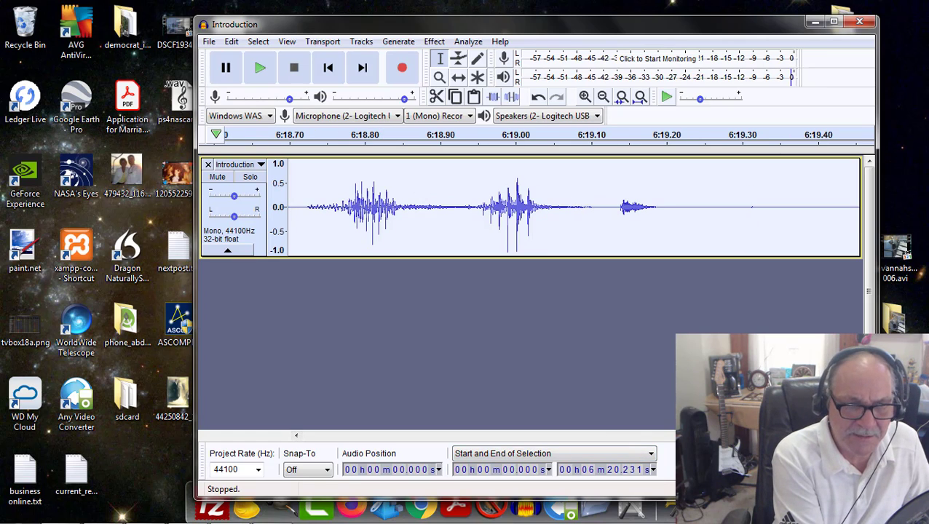
{"action": "left_click", "coordinate": [304, 163]}
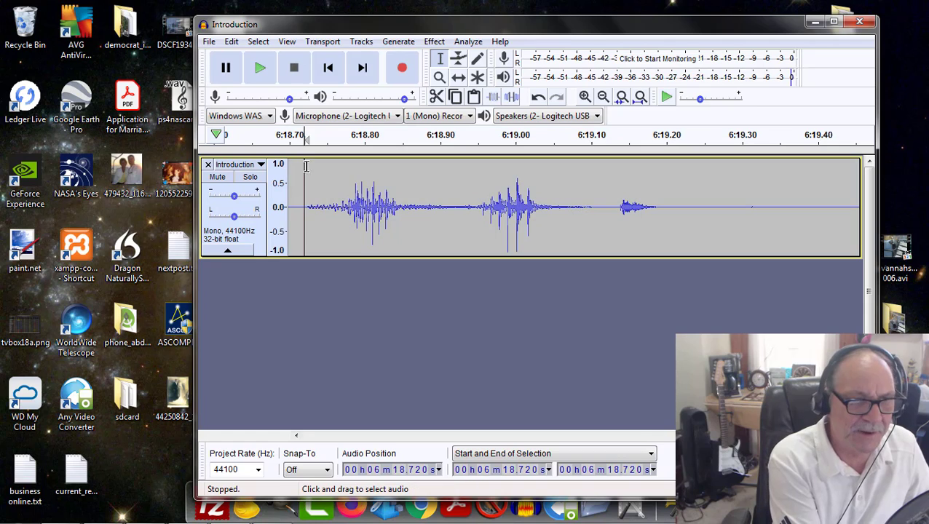
{"action": "left_click", "coordinate": [260, 68]}
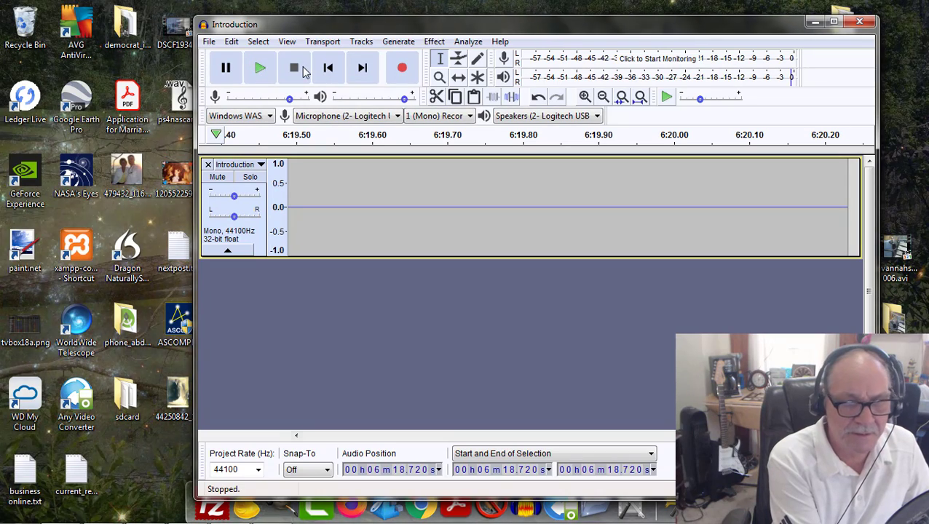
Step: Play the final sentences of the Introduction from 6:14.515 through to the end of the track
{"action": "left_click", "coordinate": [603, 97]}
{"action": "left_click", "coordinate": [604, 97]}
{"action": "left_click", "coordinate": [603, 96]}
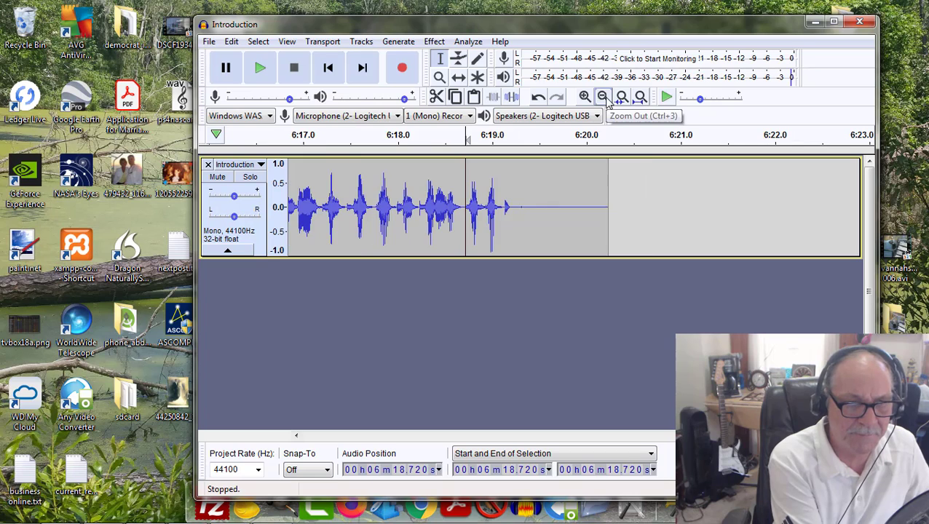
{"action": "left_click", "coordinate": [604, 97]}
{"action": "left_click", "coordinate": [321, 163]}
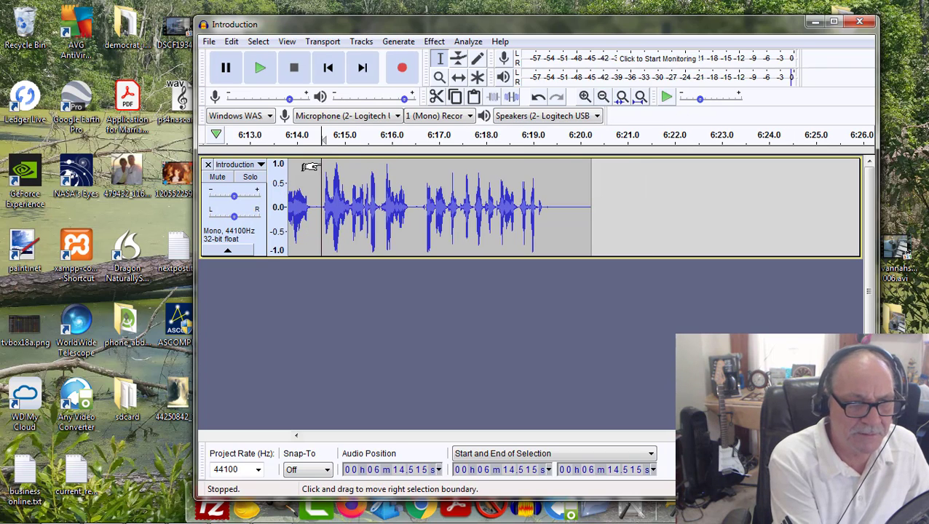
{"action": "left_click", "coordinate": [259, 68]}
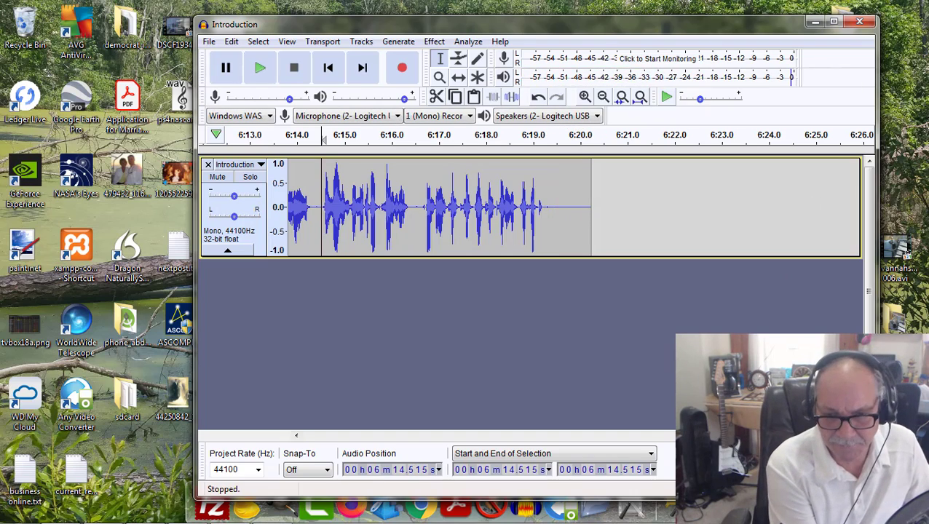
Step: Return to the start of the Introduction and play it from 0 s to check the opening
{"action": "left_click_drag", "start_coordinate": [710, 437], "coordinate": [304, 437]}
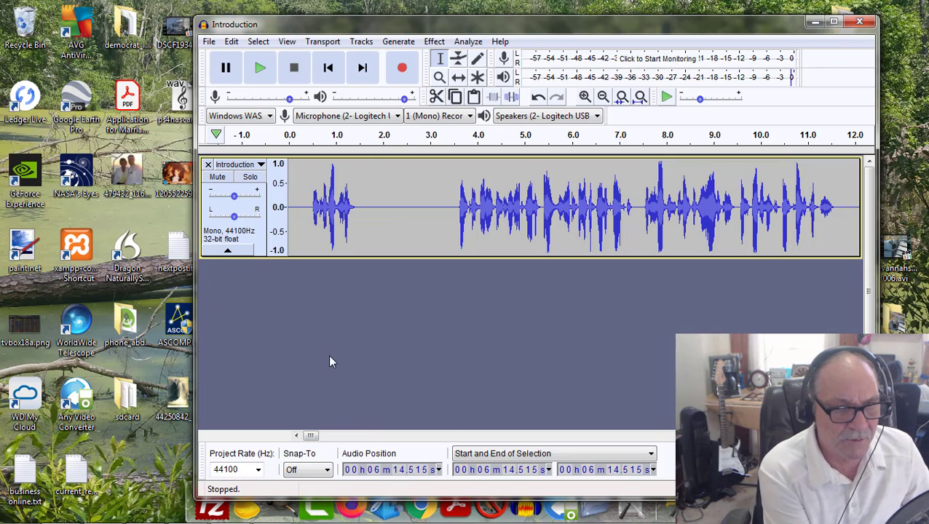
{"action": "left_click", "coordinate": [290, 163]}
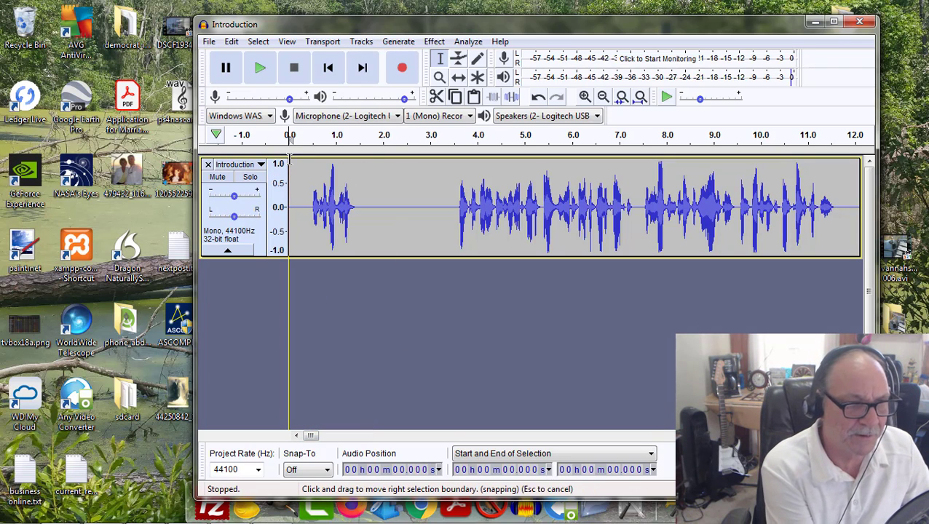
{"action": "left_click", "coordinate": [260, 68]}
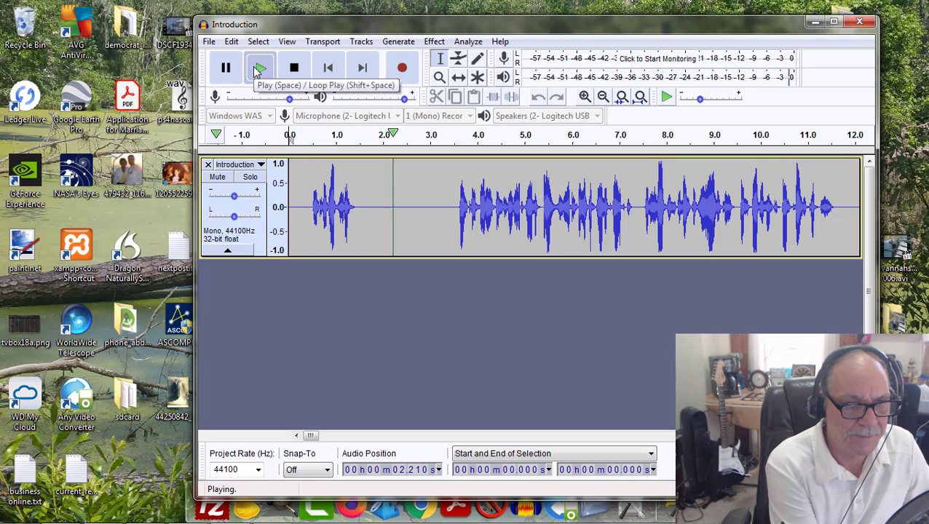
{"action": "left_click", "coordinate": [260, 68]}
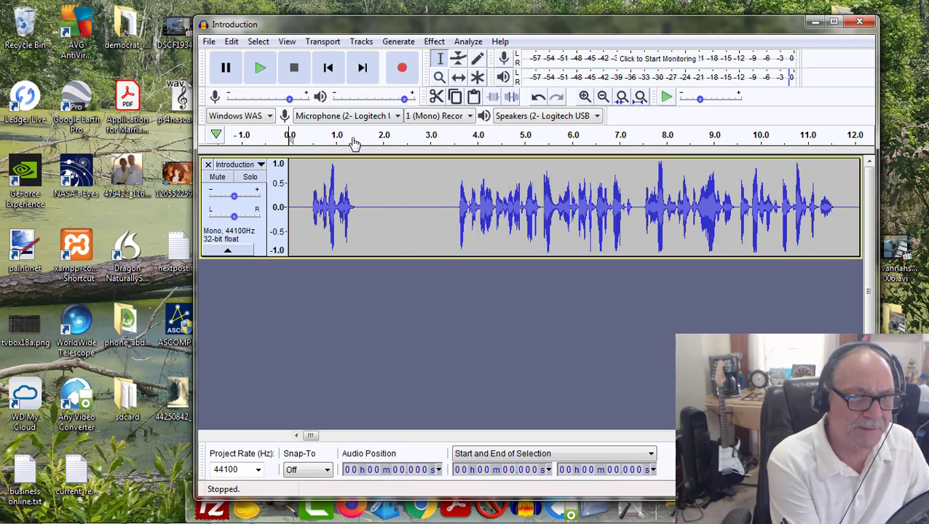
Step: Replay the opening from 0 s twice at a closer zoom to check the pause after the first words
{"action": "left_click", "coordinate": [585, 98]}
{"action": "left_click", "coordinate": [585, 98]}
{"action": "left_click", "coordinate": [586, 98]}
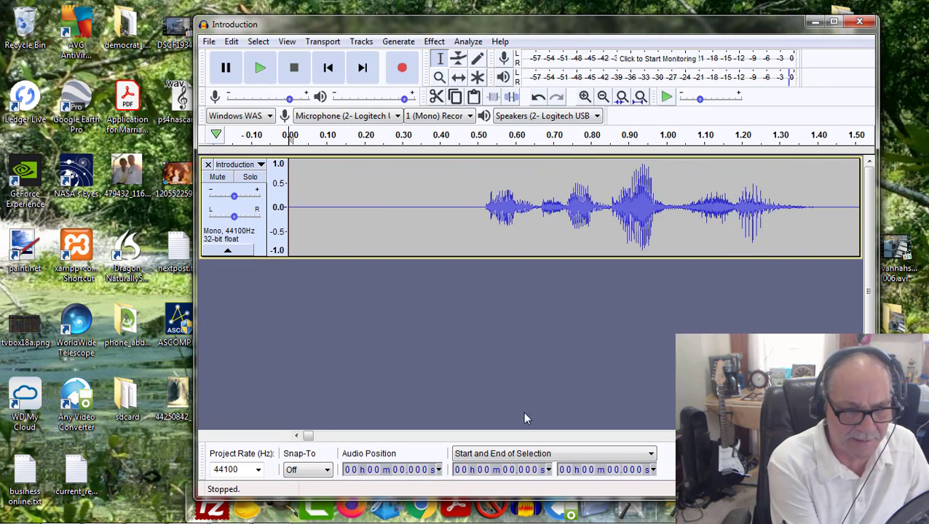
{"action": "left_click_drag", "start_coordinate": [307, 437], "coordinate": [306, 437]}
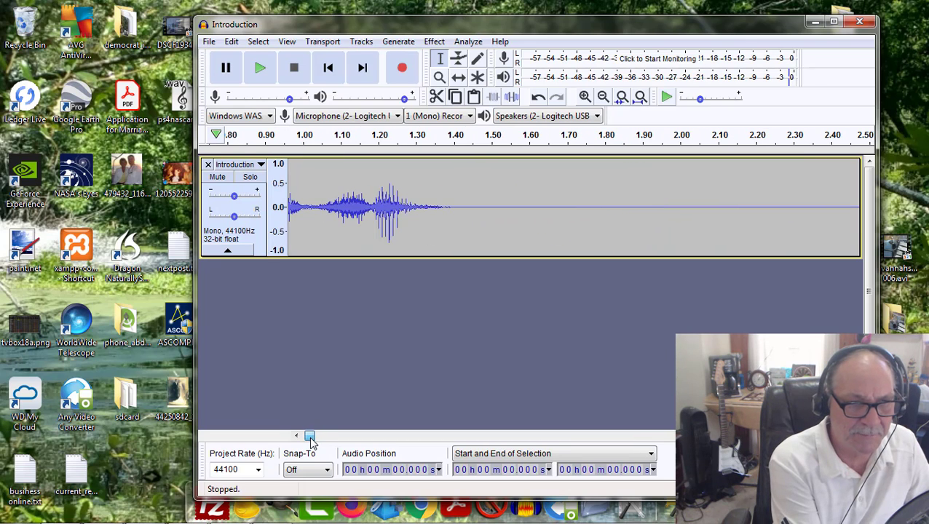
{"action": "left_click", "coordinate": [260, 67]}
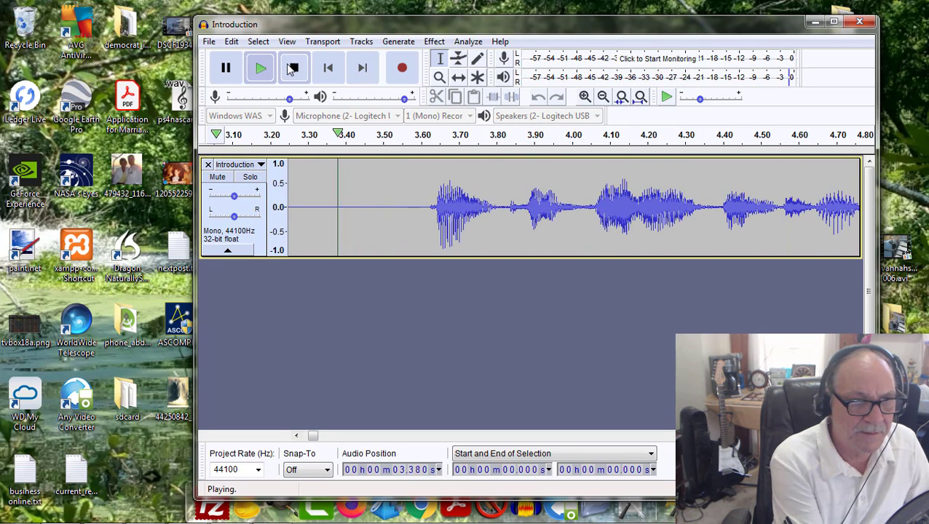
{"action": "left_click", "coordinate": [292, 68]}
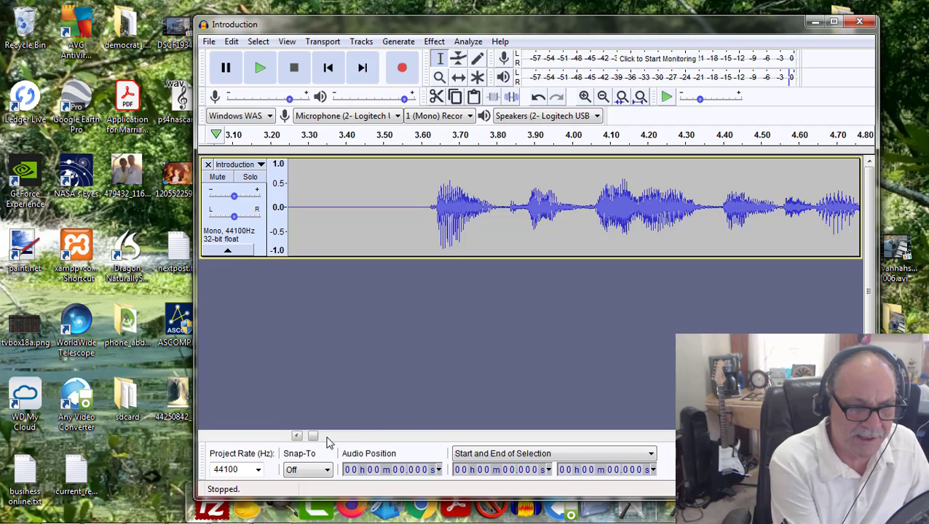
{"action": "left_click_drag", "start_coordinate": [312, 437], "coordinate": [308, 437]}
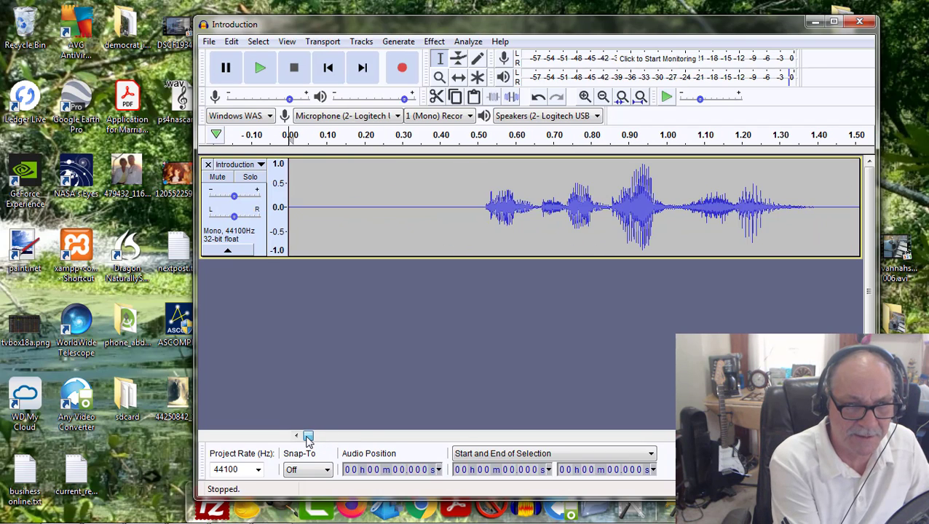
{"action": "left_click", "coordinate": [261, 68]}
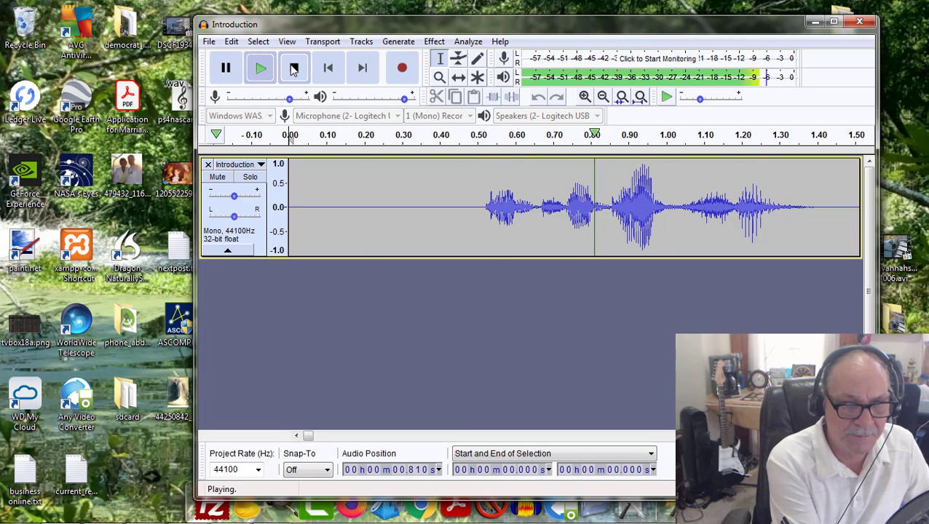
{"action": "left_click", "coordinate": [294, 68]}
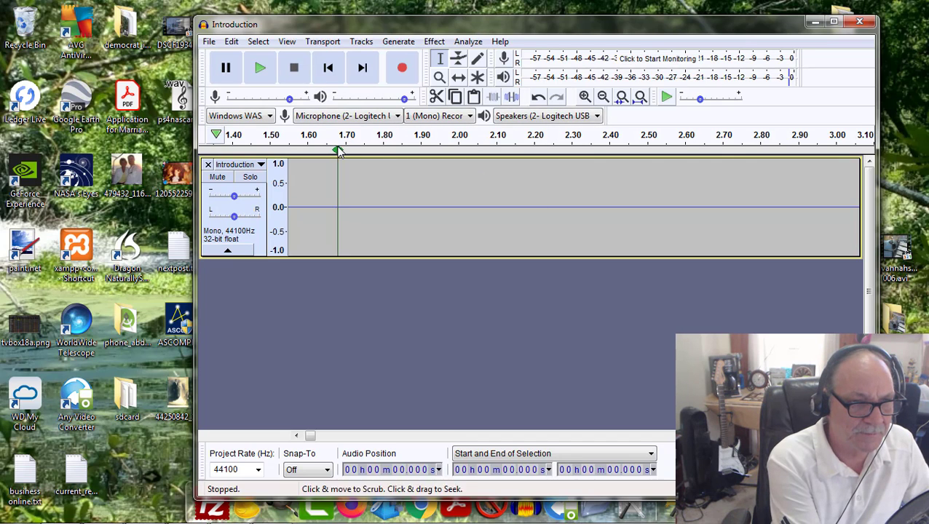
Step: Capture a noise profile from the silent pause between about 1.426 s and 3.612 s, after the opening words
{"action": "left_click", "coordinate": [307, 163]}
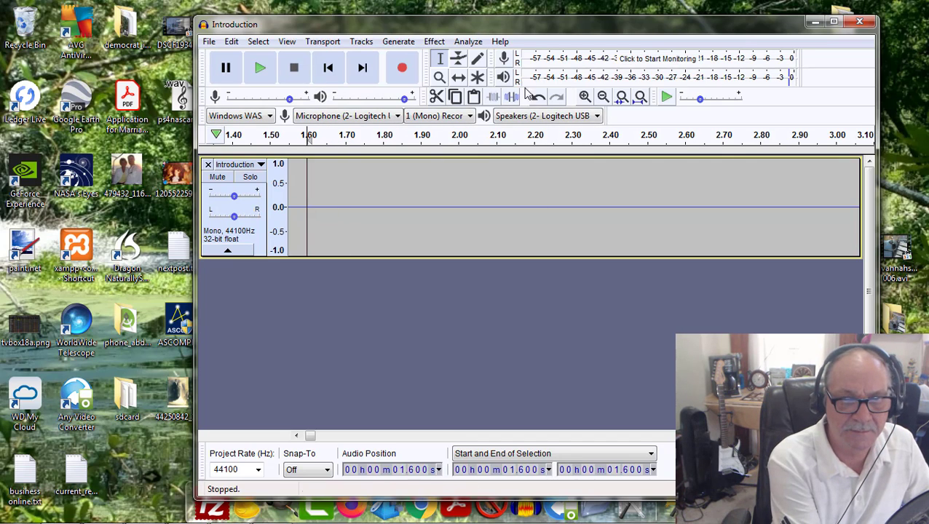
{"action": "left_click", "coordinate": [603, 97]}
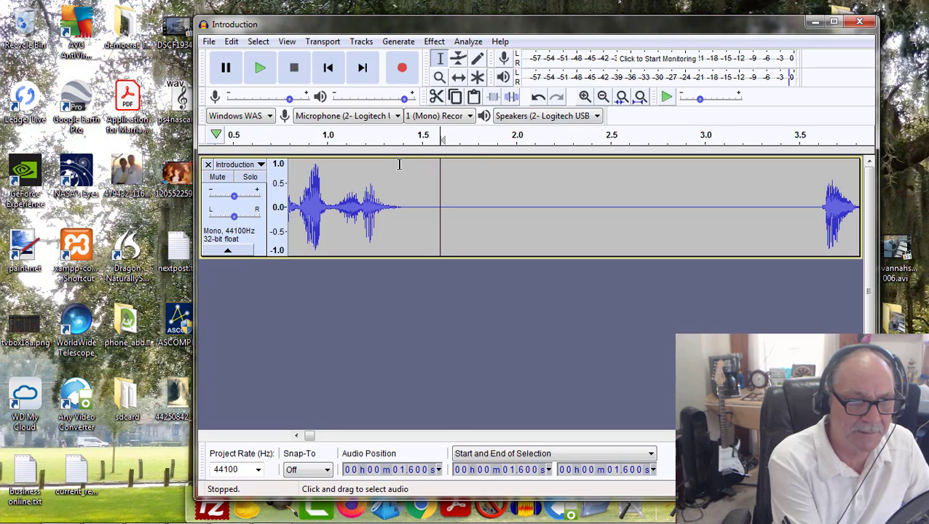
{"action": "left_click_drag", "start_coordinate": [406, 163], "coordinate": [819, 188]}
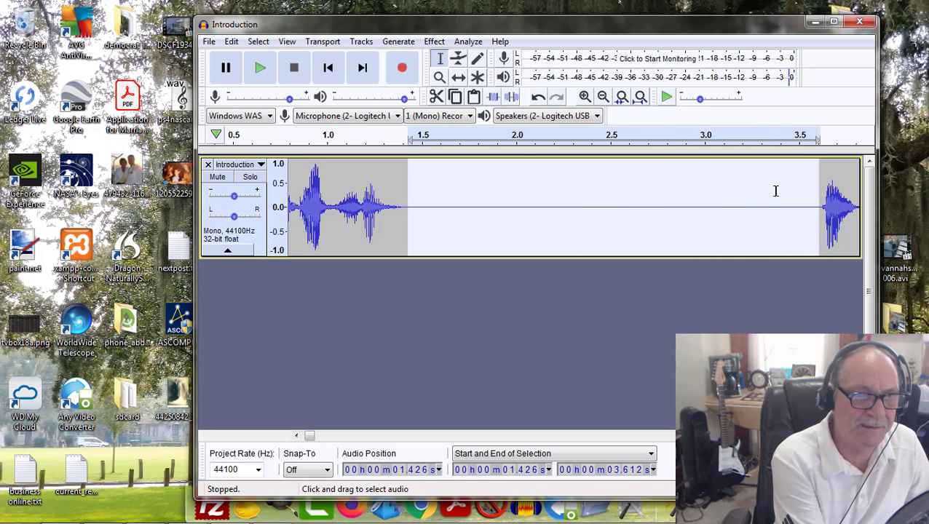
{"action": "left_click", "coordinate": [436, 43]}
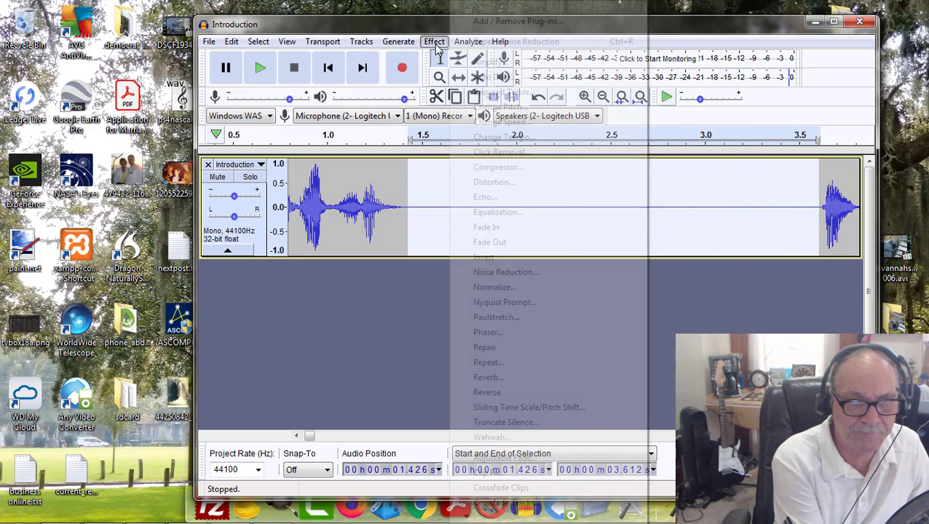
{"action": "left_click", "coordinate": [507, 273]}
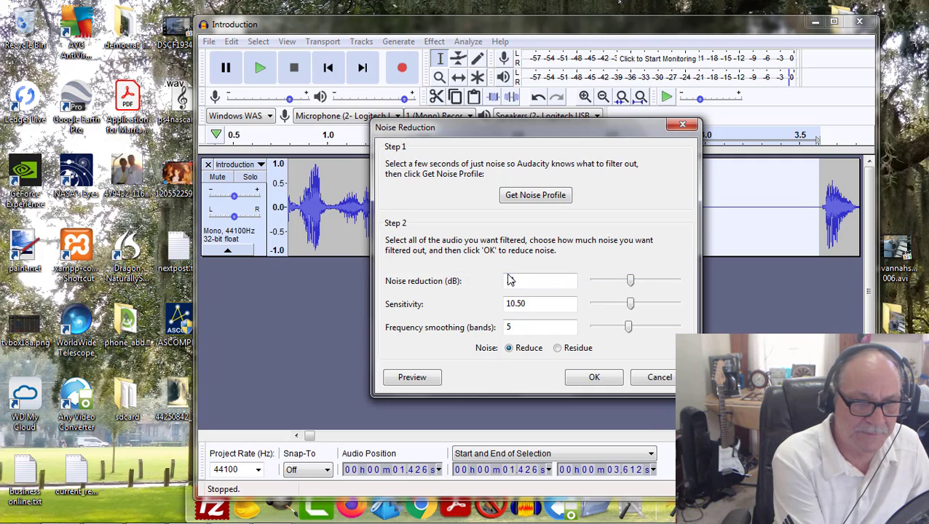
{"action": "left_click", "coordinate": [532, 196]}
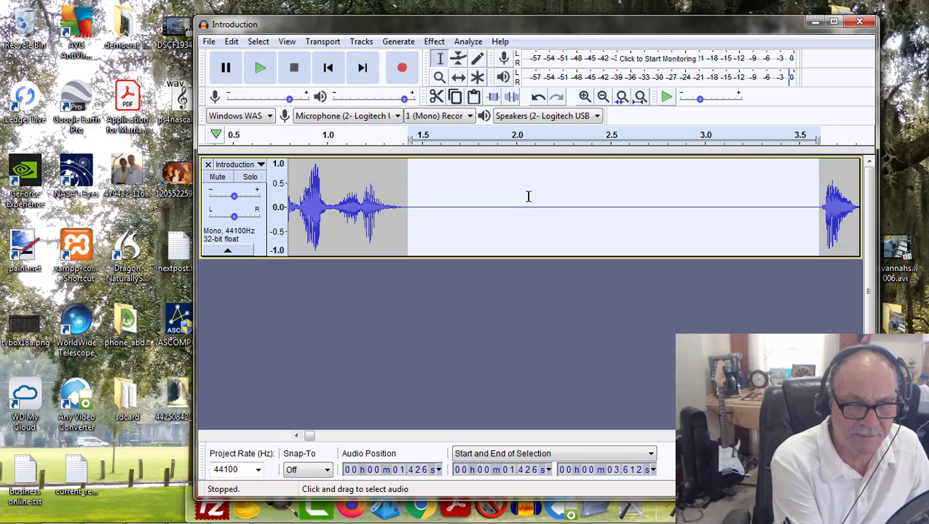
Step: Apply Noise Reduction to the entire track at 21 dB, sensitivity 10.50 and frequency smoothing of 5 bands
{"action": "left_click", "coordinate": [257, 45]}
{"action": "mouse_move", "coordinate": [281, 105]}
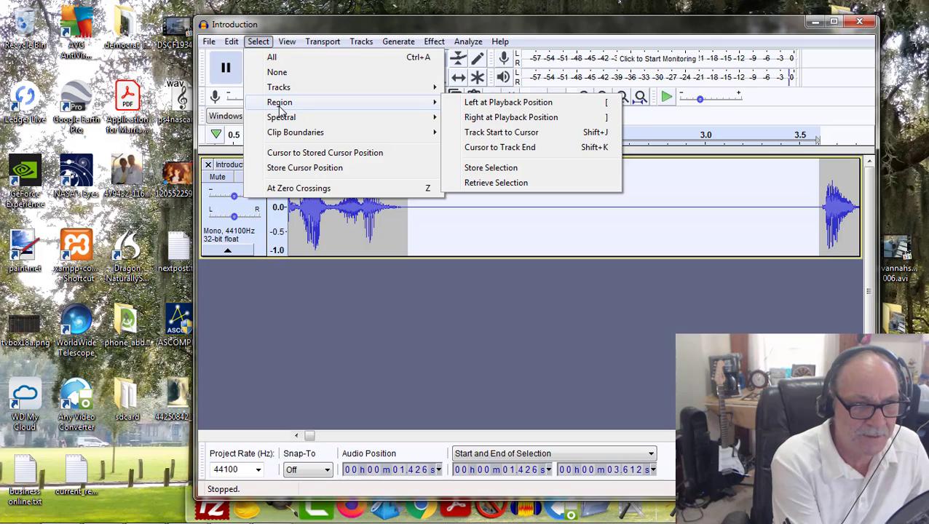
{"action": "left_click", "coordinate": [277, 58]}
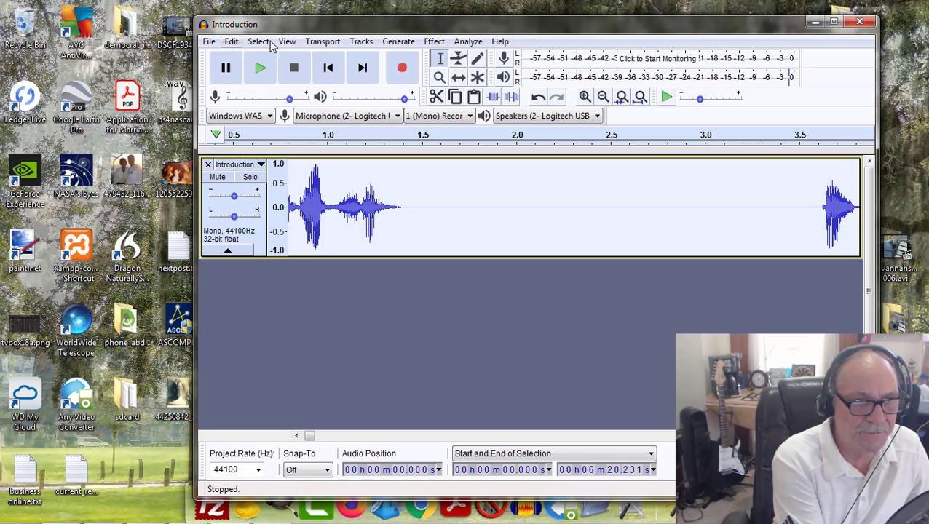
{"action": "left_click", "coordinate": [435, 42]}
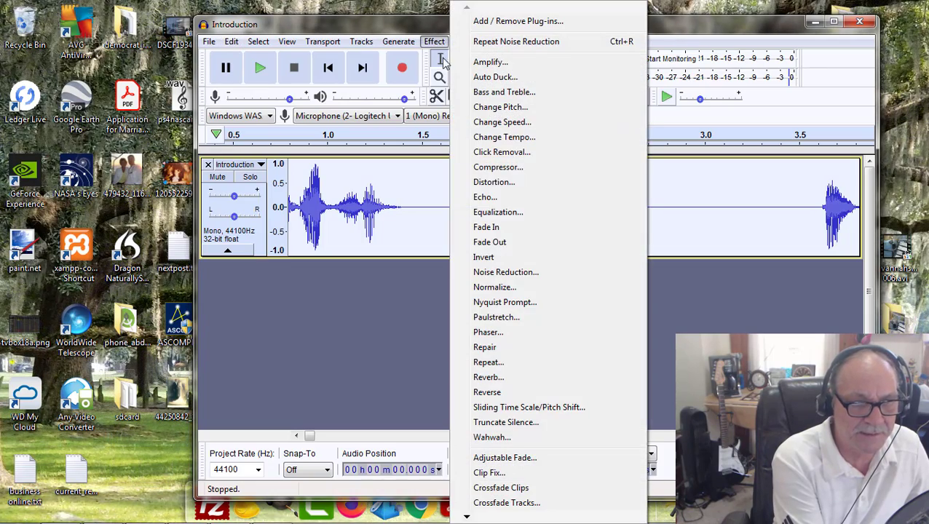
{"action": "left_click", "coordinate": [510, 272]}
{"action": "left_click", "coordinate": [595, 378]}
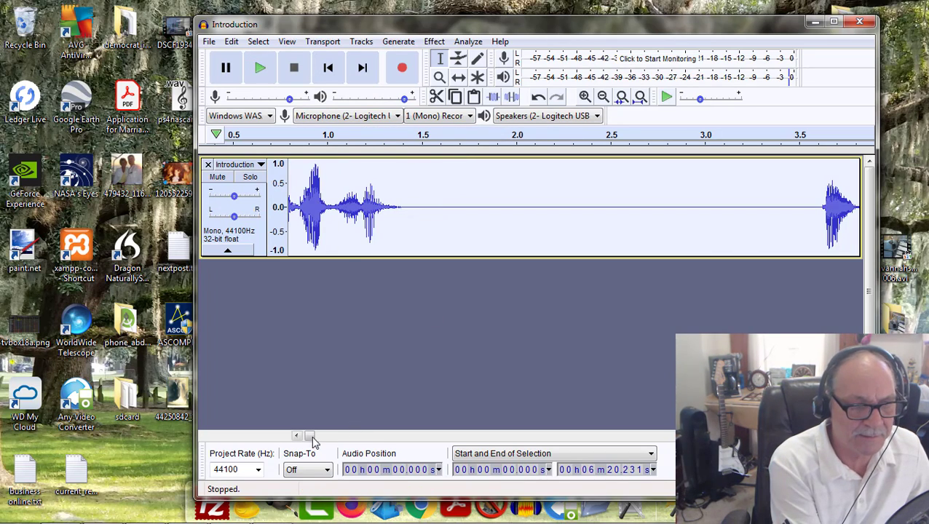
Step: Play the Introduction from 0.014 s through the first pause to check the noise-reduced opening
{"action": "left_click_drag", "start_coordinate": [310, 437], "coordinate": [307, 437]}
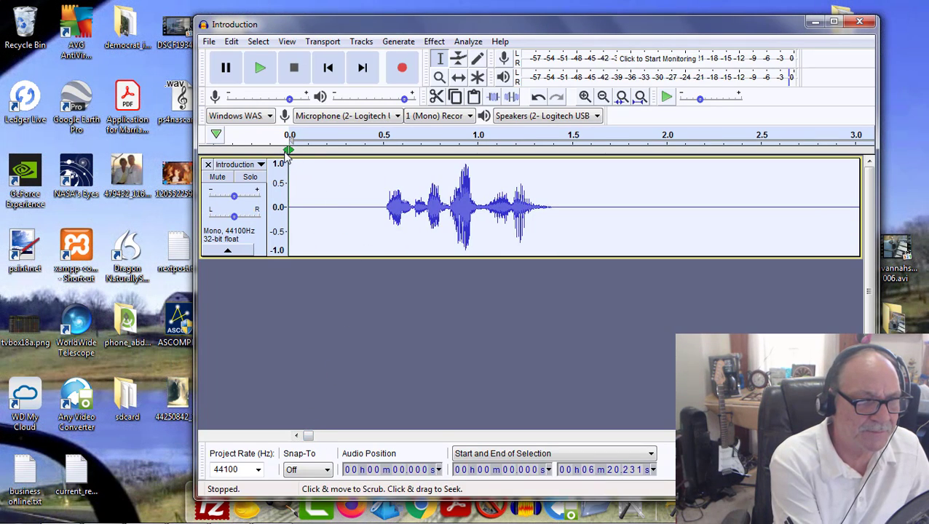
{"action": "left_click", "coordinate": [291, 163]}
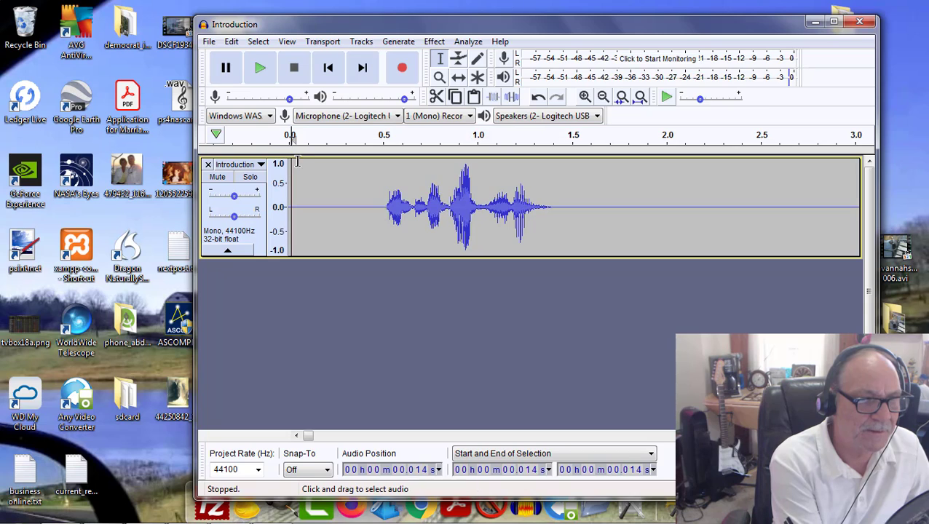
{"action": "left_click", "coordinate": [266, 68]}
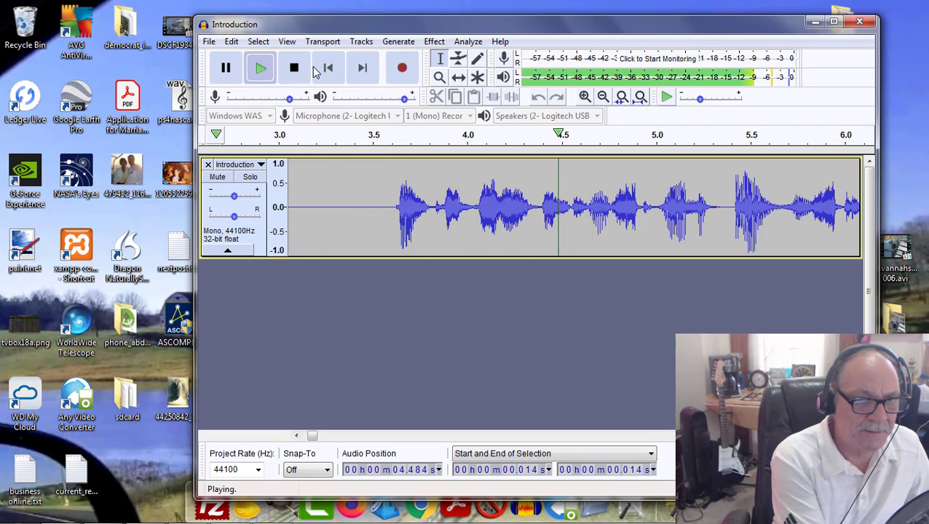
{"action": "left_click", "coordinate": [295, 68]}
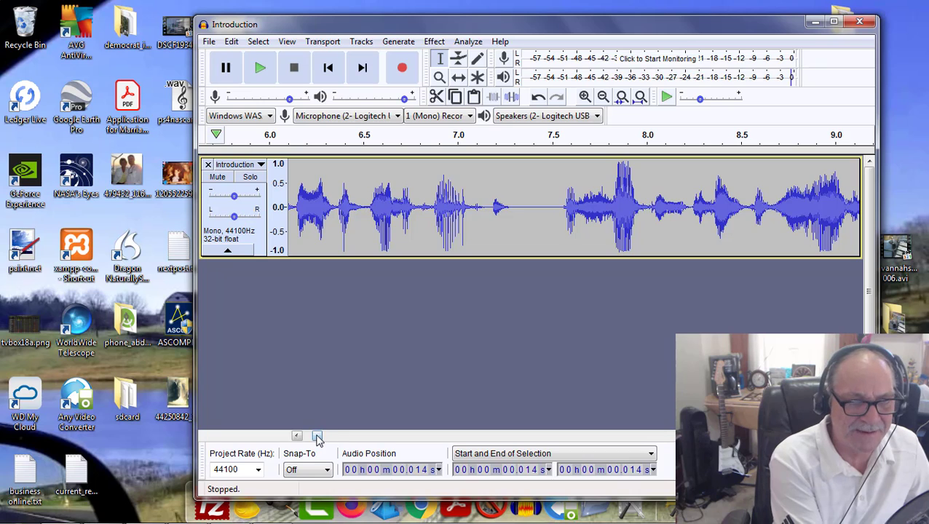
{"action": "left_click_drag", "start_coordinate": [318, 437], "coordinate": [306, 436]}
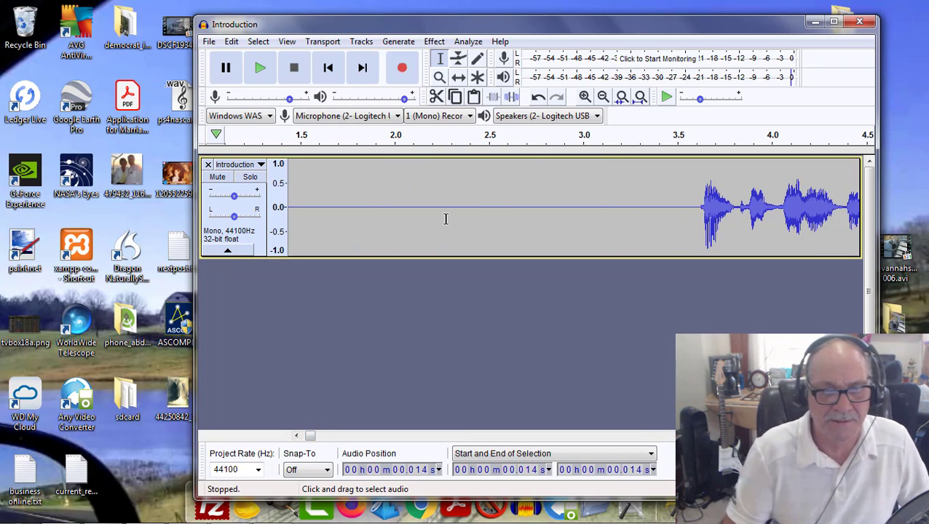
{"action": "left_click", "coordinate": [467, 42]}
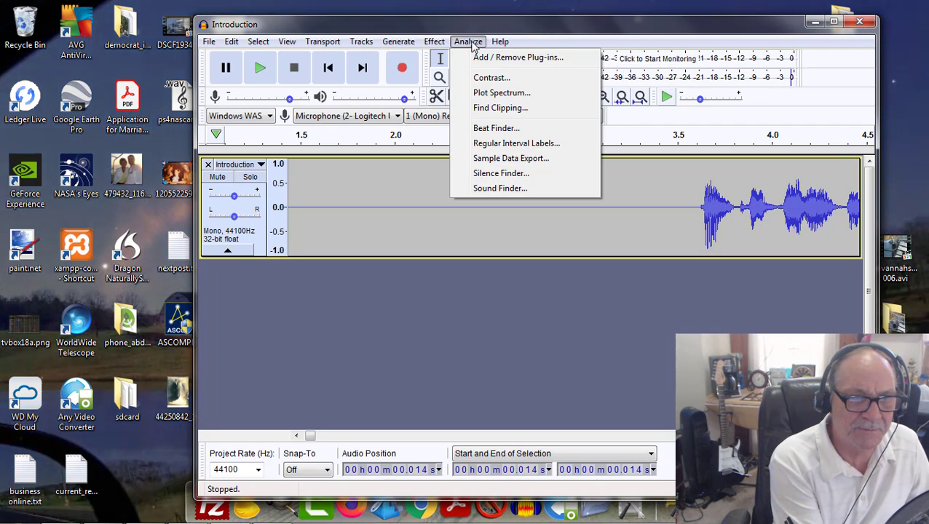
{"action": "mouse_move", "coordinate": [501, 41]}
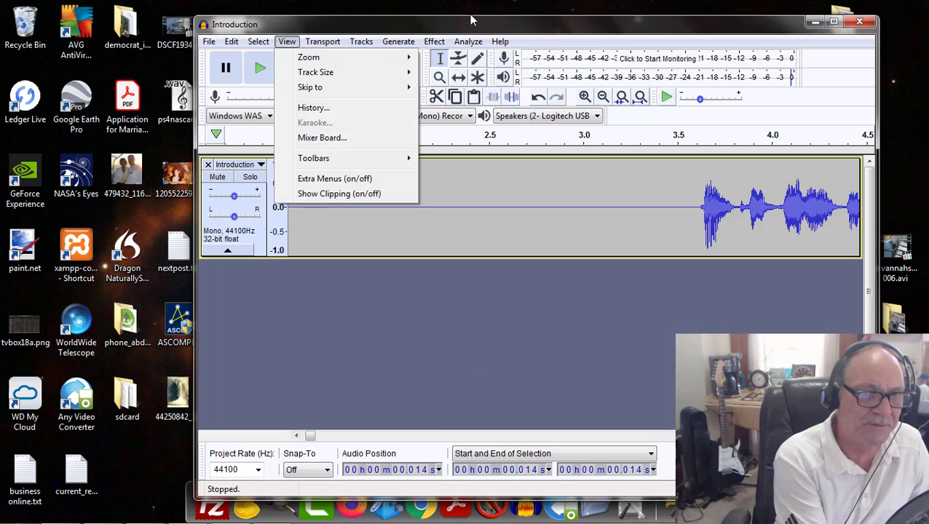
{"action": "mouse_move", "coordinate": [469, 43]}
{"action": "mouse_move", "coordinate": [434, 41]}
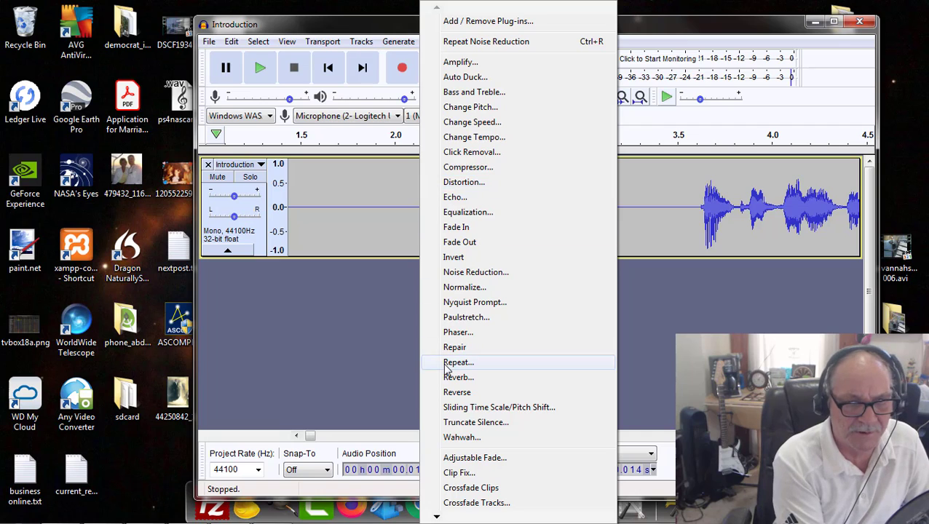
{"action": "left_click", "coordinate": [642, 357]}
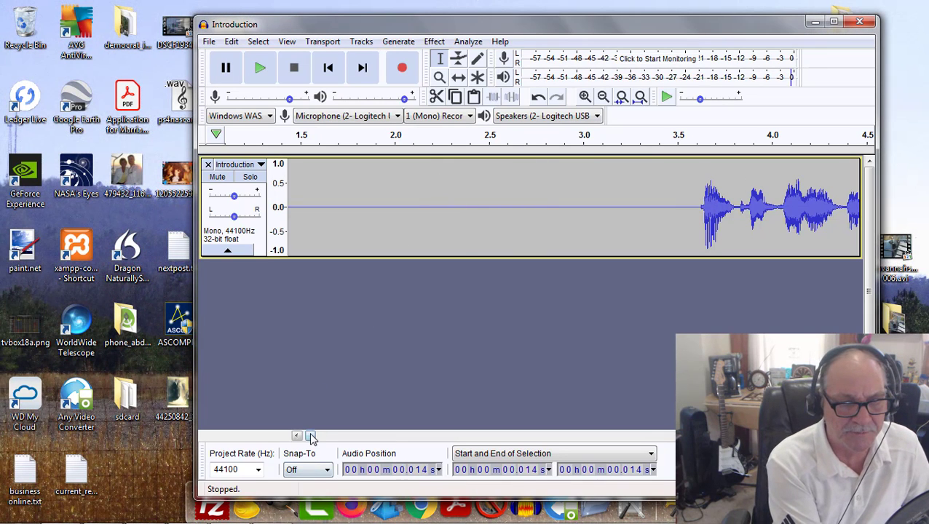
Step: Replay the Introduction from 0.014 s to about 12 s and inspect the waveform in the pause there
{"action": "left_click_drag", "start_coordinate": [312, 437], "coordinate": [303, 442]}
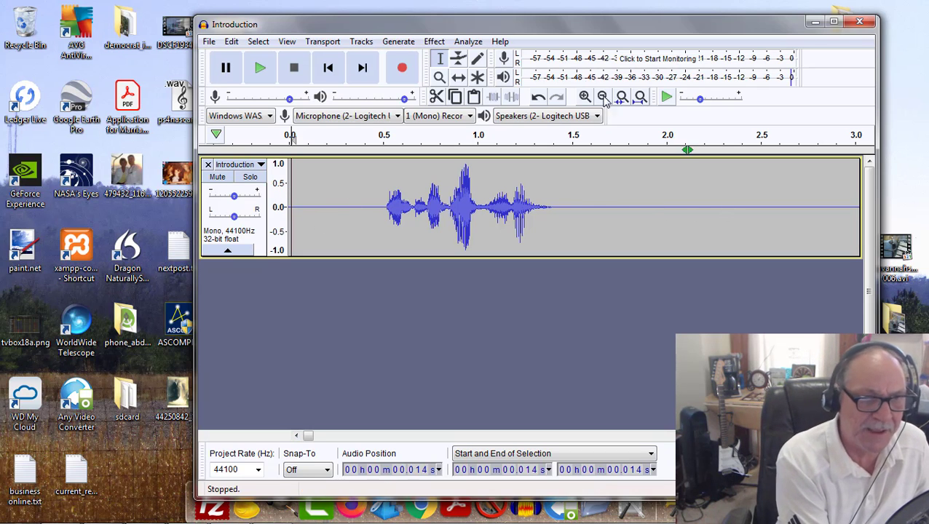
{"action": "left_click", "coordinate": [260, 68]}
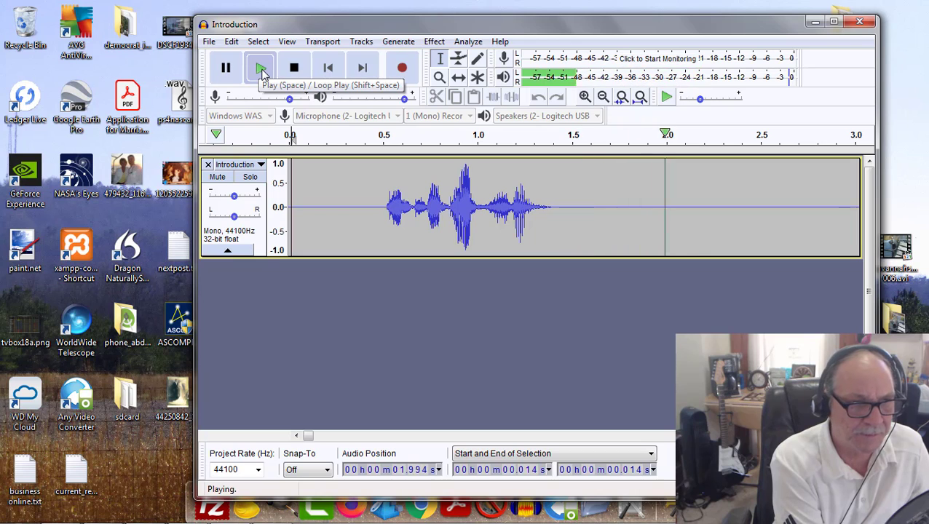
{"action": "left_click", "coordinate": [296, 73]}
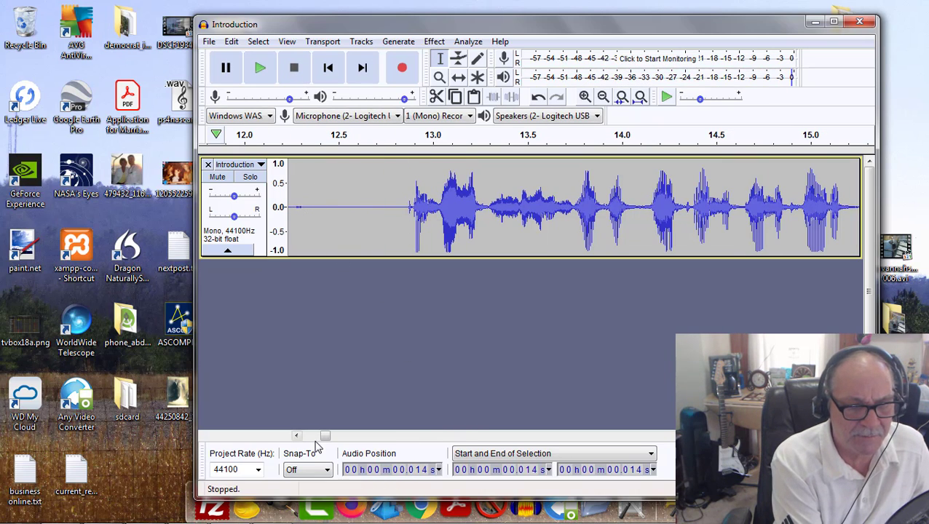
{"action": "left_click_drag", "start_coordinate": [325, 440], "coordinate": [323, 439]}
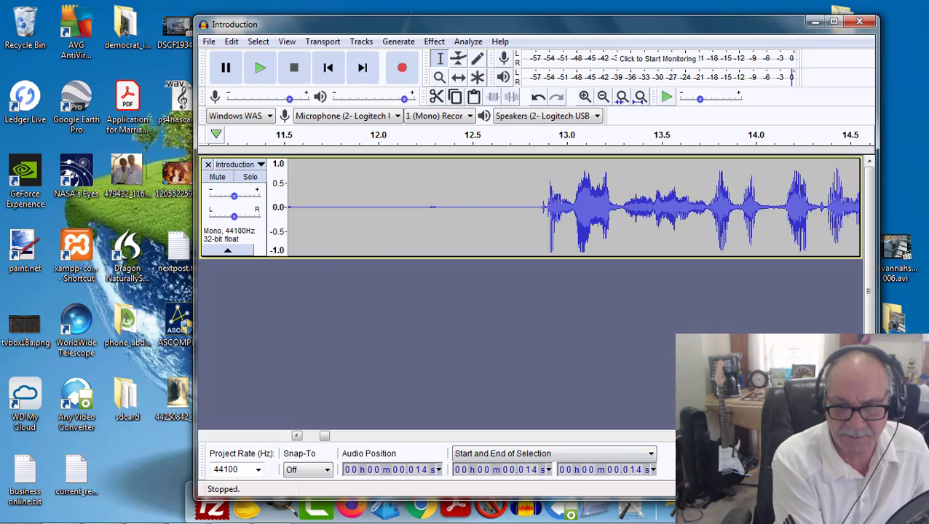
Step: Go to the end of the Introduction and play from 6:16.411 through to the end of the track
{"action": "left_click", "coordinate": [671, 437]}
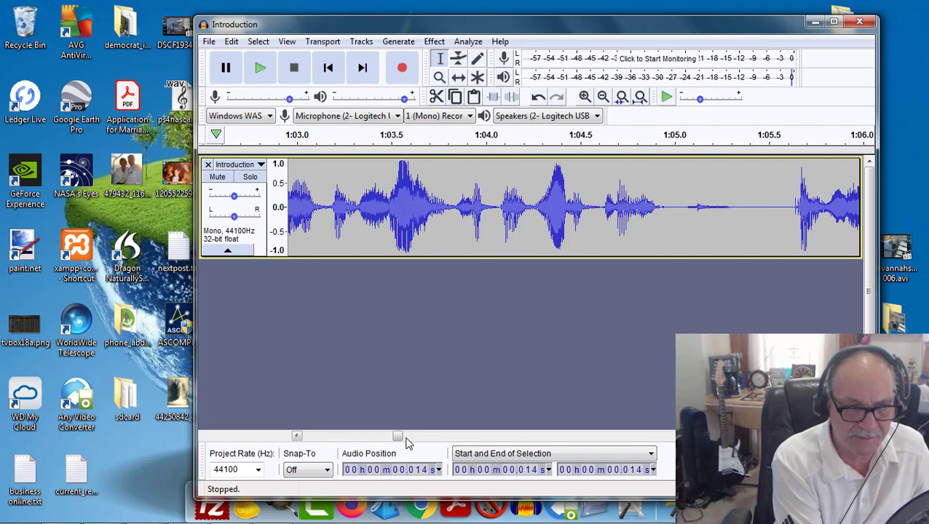
{"action": "left_click_drag", "start_coordinate": [398, 440], "coordinate": [843, 463]}
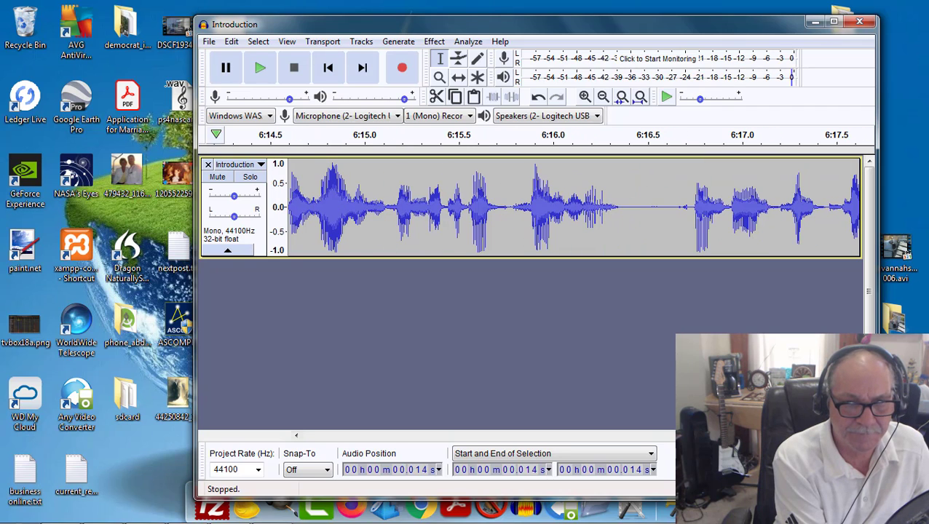
{"action": "left_click", "coordinate": [630, 160]}
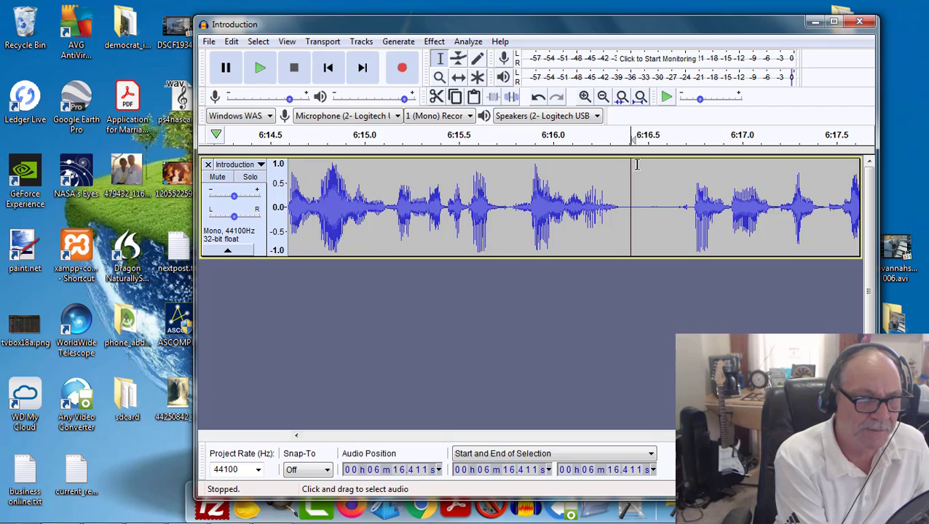
{"action": "left_click", "coordinate": [260, 68]}
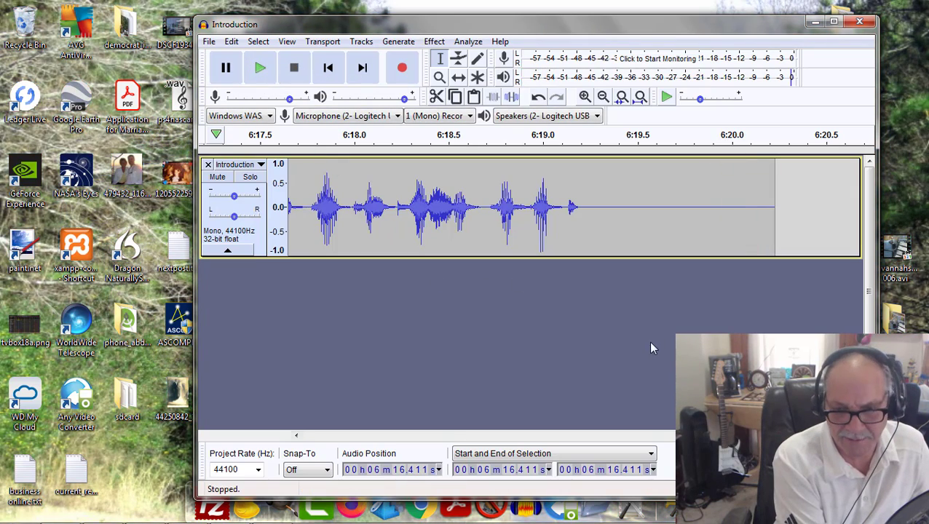
Step: Inspect the pause before 46.5 s for noise between about 45.593 s and 46.226 s, and play it from 45.579 s
{"action": "left_click_drag", "start_coordinate": [845, 436], "coordinate": [277, 450]}
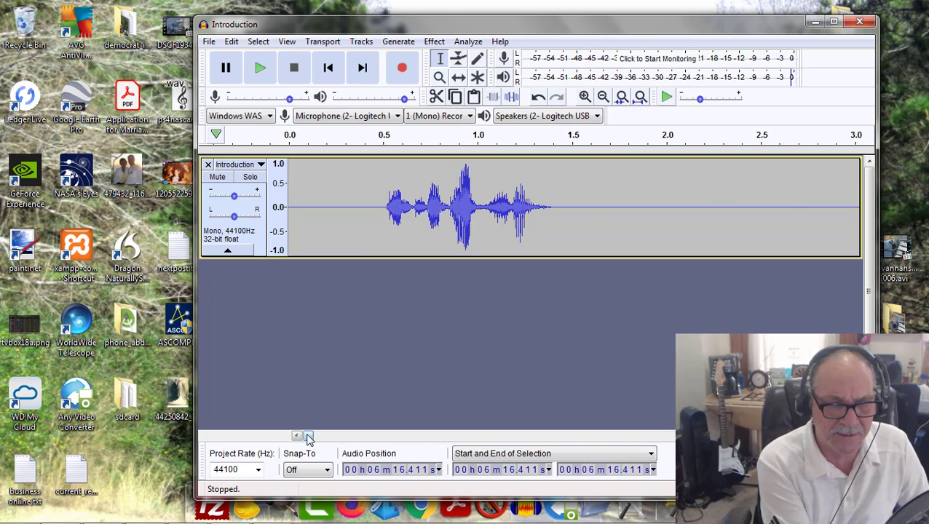
{"action": "left_click_drag", "start_coordinate": [309, 437], "coordinate": [373, 441]}
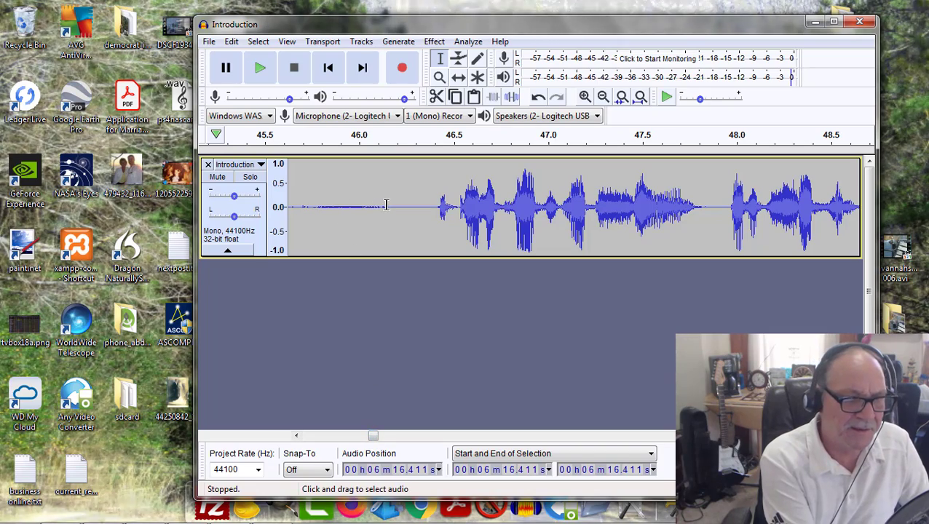
{"action": "left_click_drag", "start_coordinate": [373, 440], "coordinate": [371, 439]}
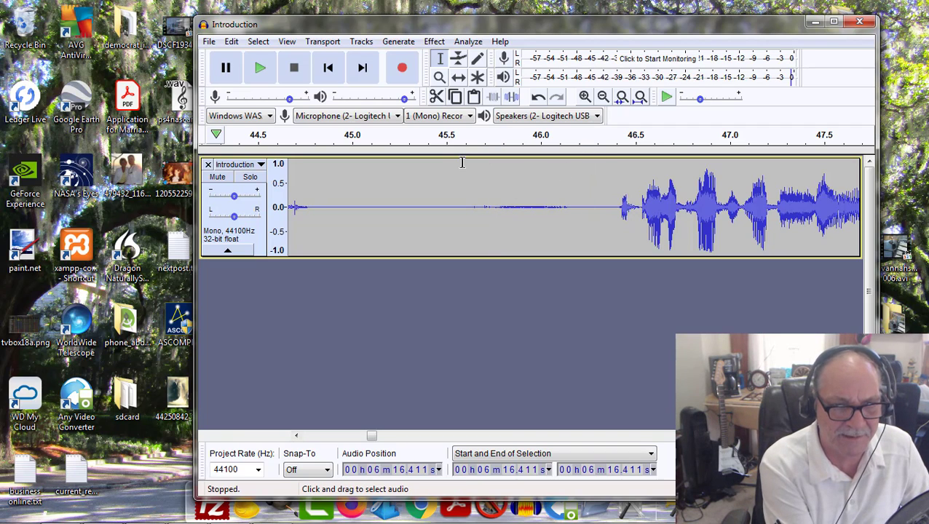
{"action": "left_click_drag", "start_coordinate": [463, 161], "coordinate": [583, 168]}
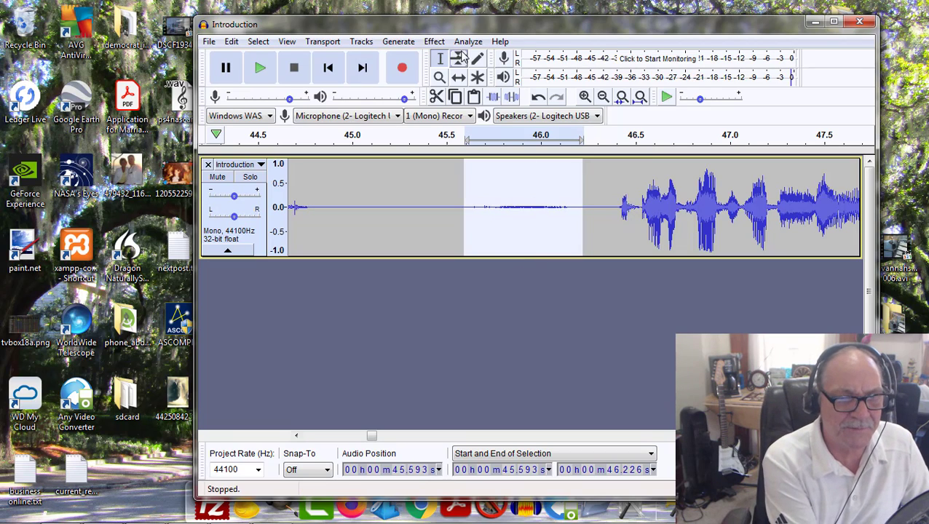
{"action": "left_click", "coordinate": [460, 161]}
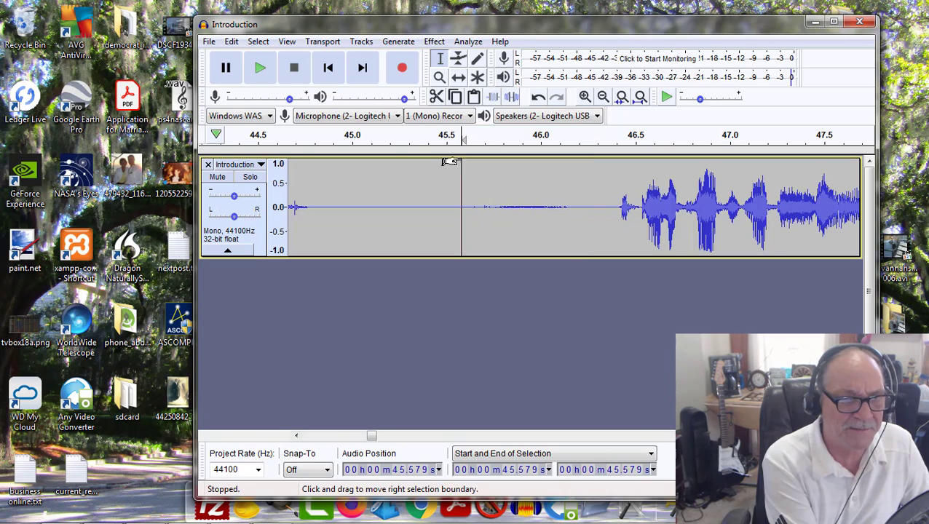
{"action": "left_click", "coordinate": [264, 68]}
{"action": "left_click", "coordinate": [295, 67]}
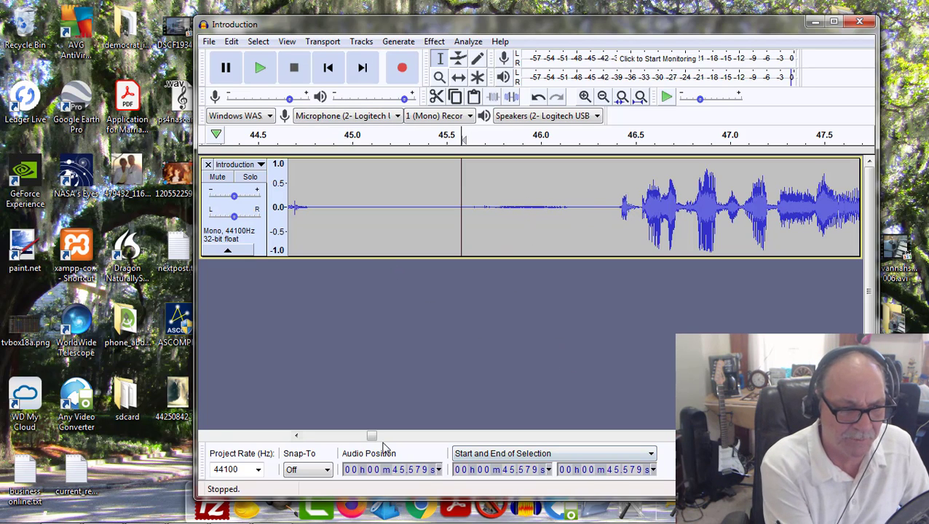
{"action": "left_click_drag", "start_coordinate": [372, 437], "coordinate": [298, 438]}
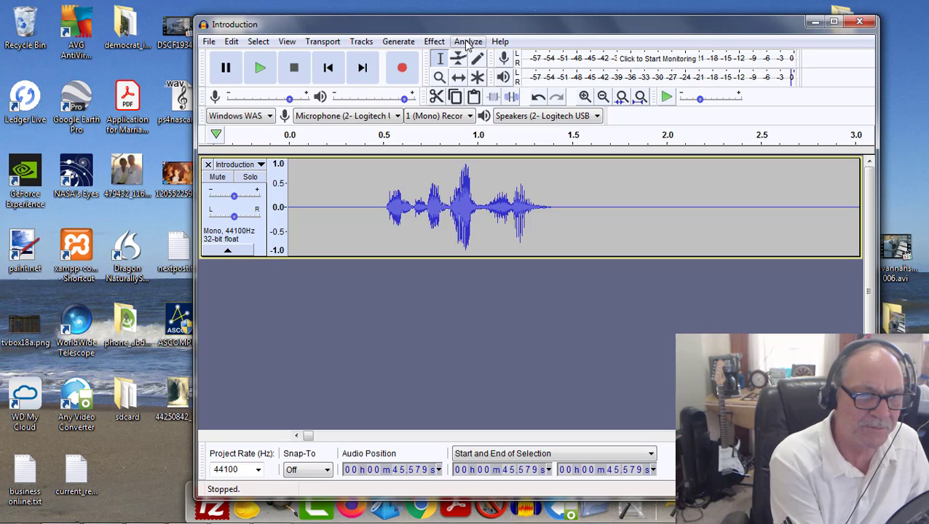
{"action": "left_click", "coordinate": [434, 41]}
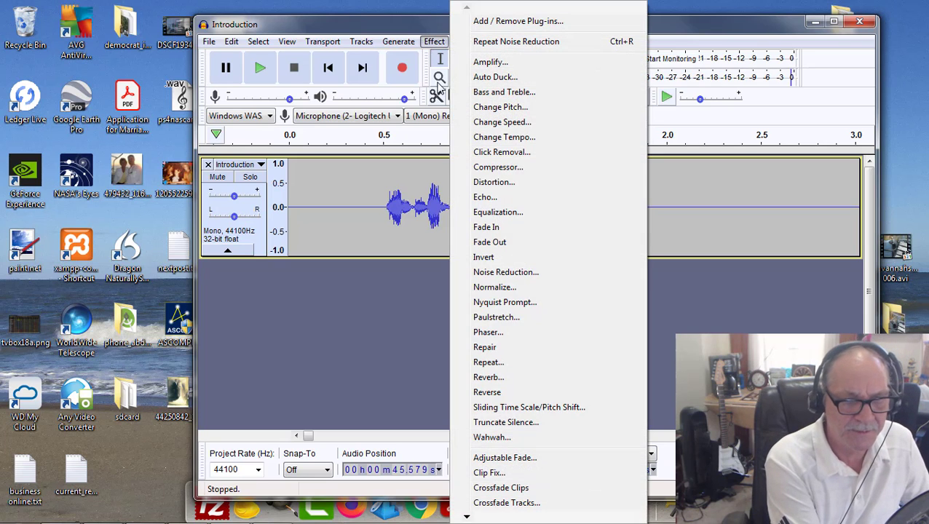
{"action": "left_click", "coordinate": [488, 274]}
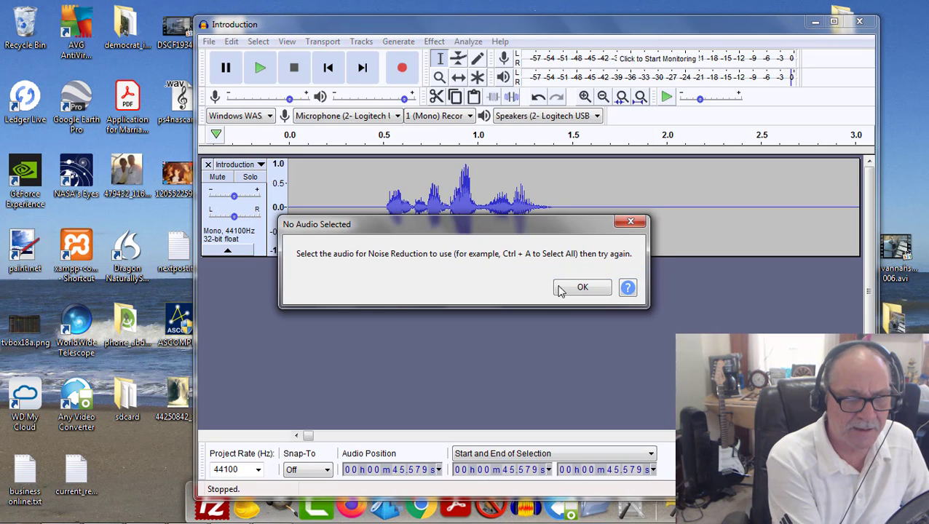
{"action": "left_click", "coordinate": [631, 221]}
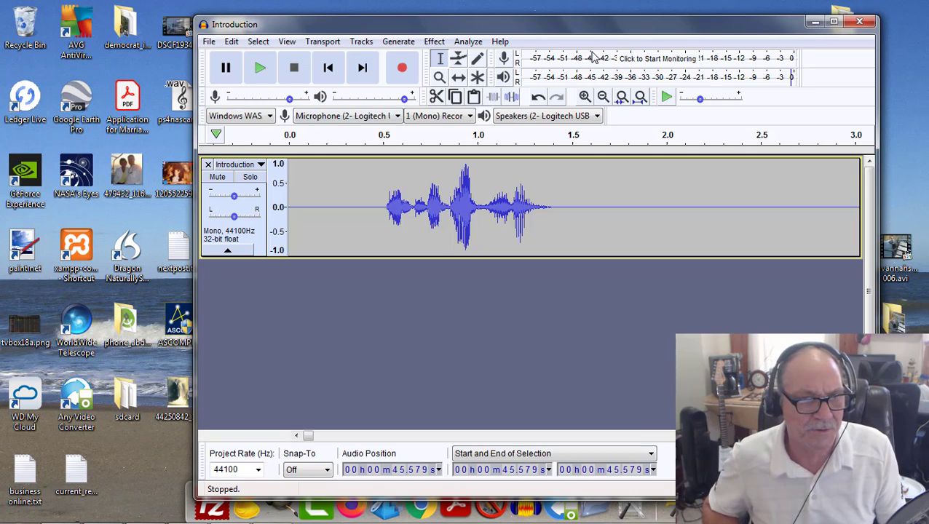
{"action": "left_click", "coordinate": [472, 44]}
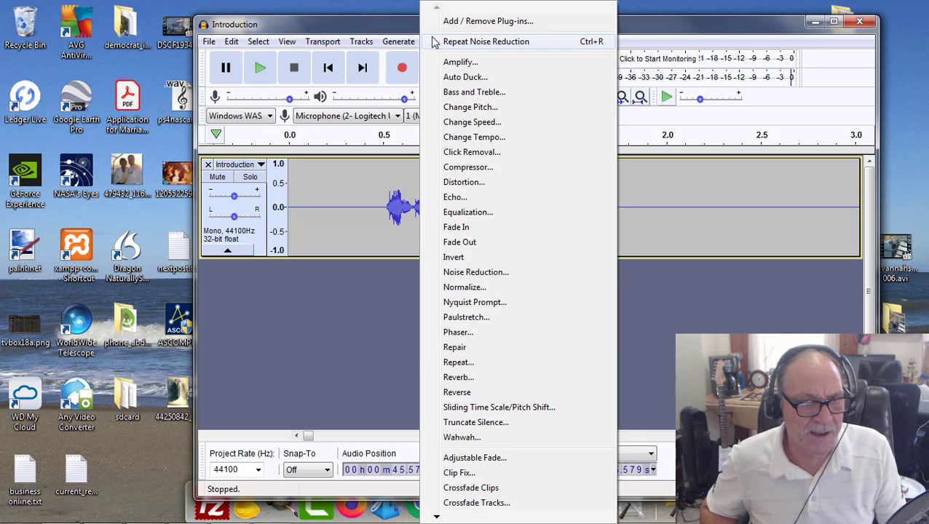
{"action": "left_click", "coordinate": [650, 9]}
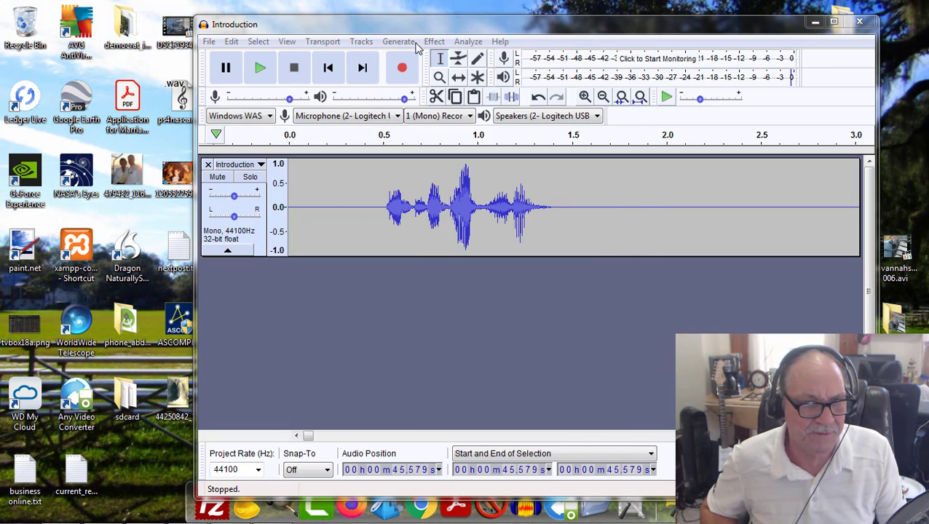
{"action": "left_click", "coordinate": [432, 42]}
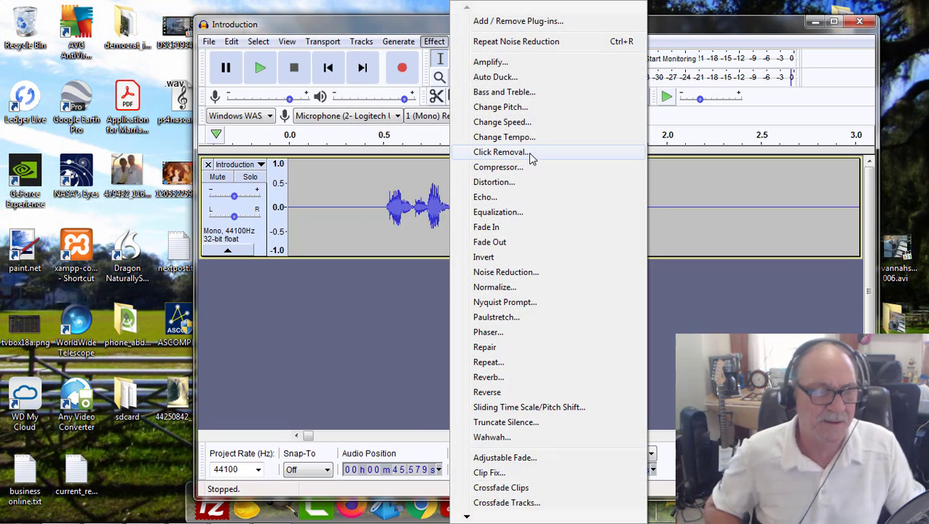
{"action": "left_click", "coordinate": [491, 96]}
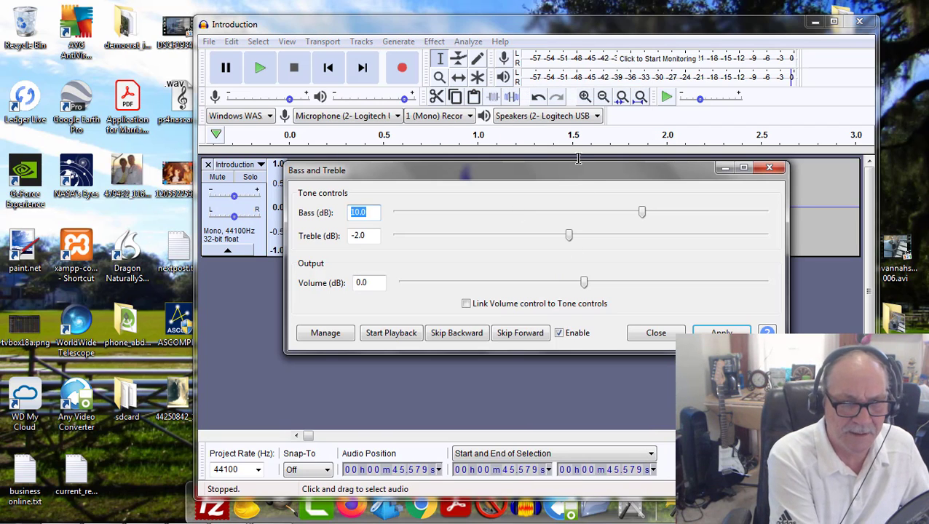
{"action": "left_click_drag", "start_coordinate": [588, 178], "coordinate": [574, 265]}
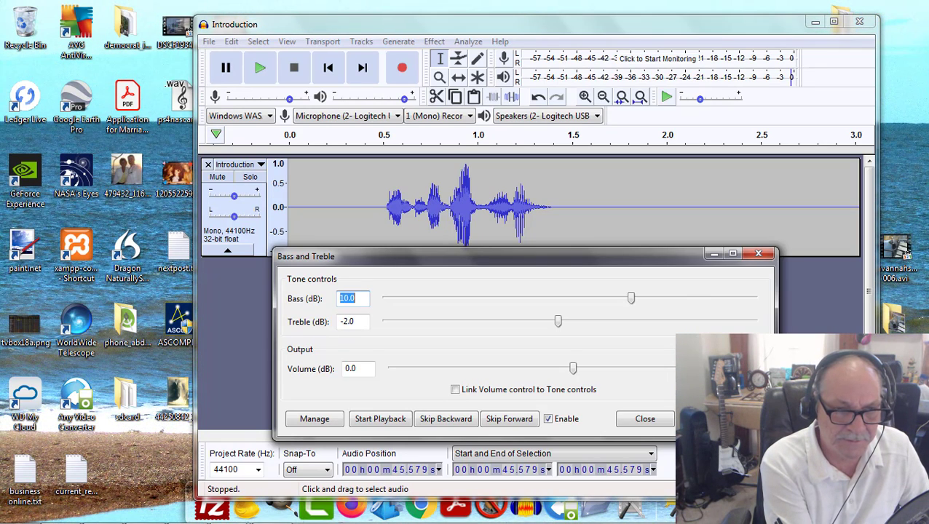
{"action": "left_click", "coordinate": [758, 254]}
Step: Apply Bass and Treble to the whole Introduction track with bass 10.0 dB, treble -2.0 dB and volume 0.0 dB
{"action": "left_click", "coordinate": [258, 42]}
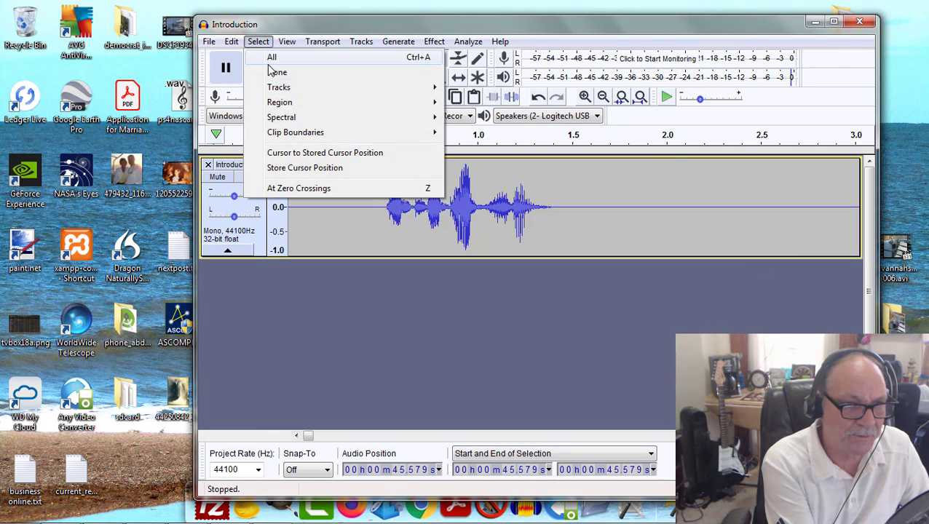
{"action": "left_click", "coordinate": [272, 58]}
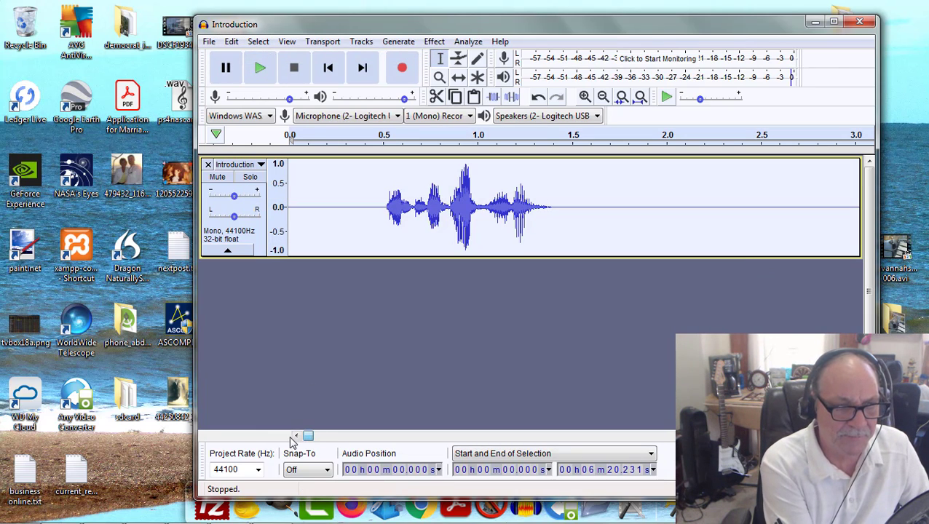
{"action": "left_click", "coordinate": [434, 42]}
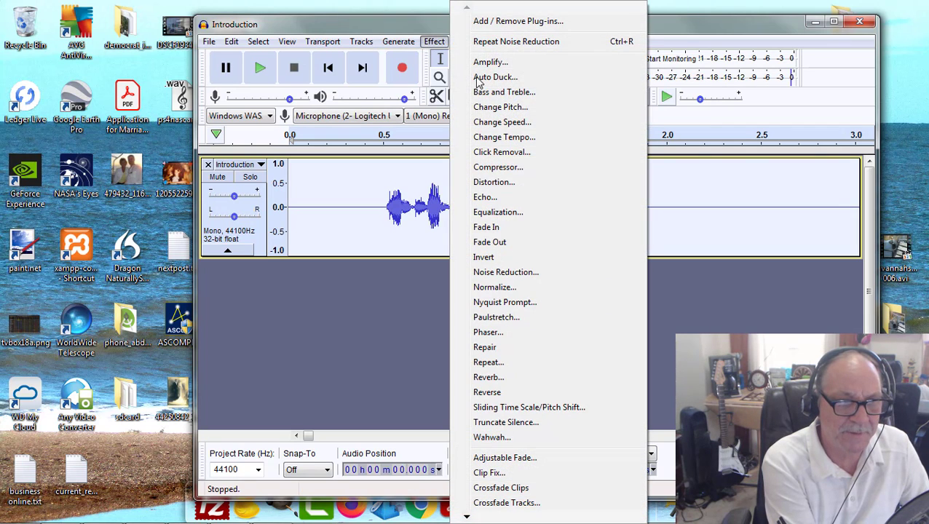
{"action": "left_click", "coordinate": [501, 92]}
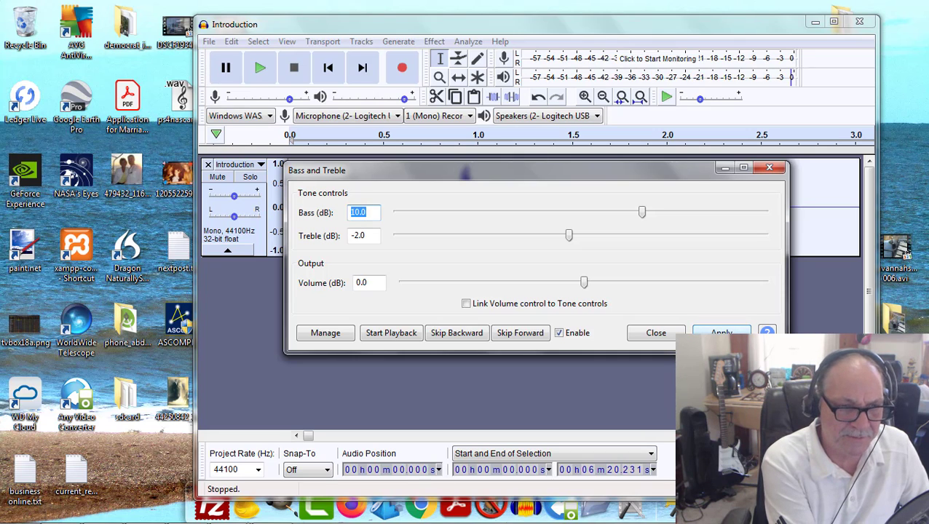
{"action": "left_click", "coordinate": [722, 334]}
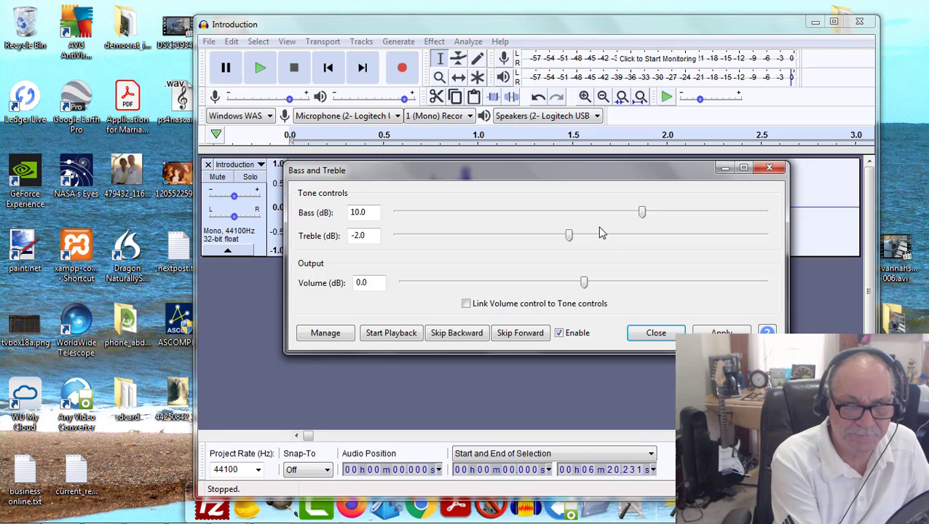
{"action": "left_click_drag", "start_coordinate": [581, 163], "coordinate": [595, 203]}
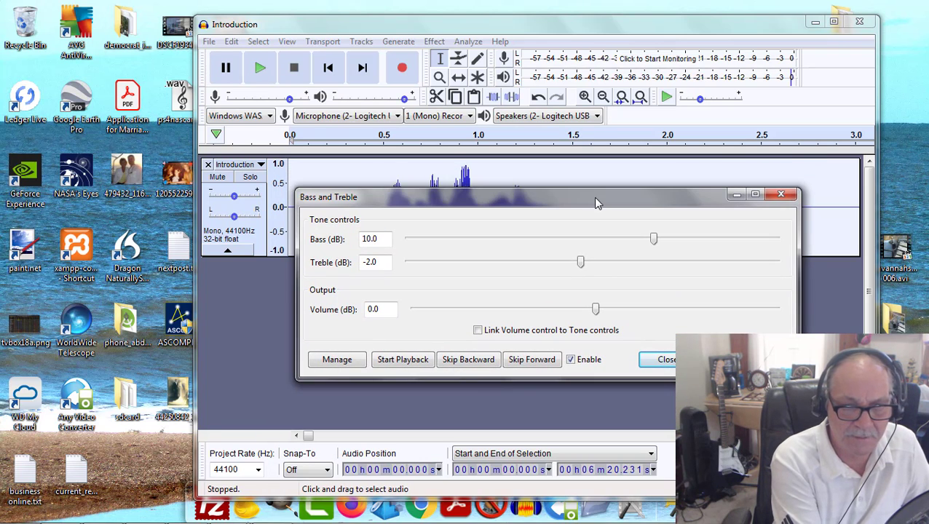
{"action": "left_click", "coordinate": [661, 359]}
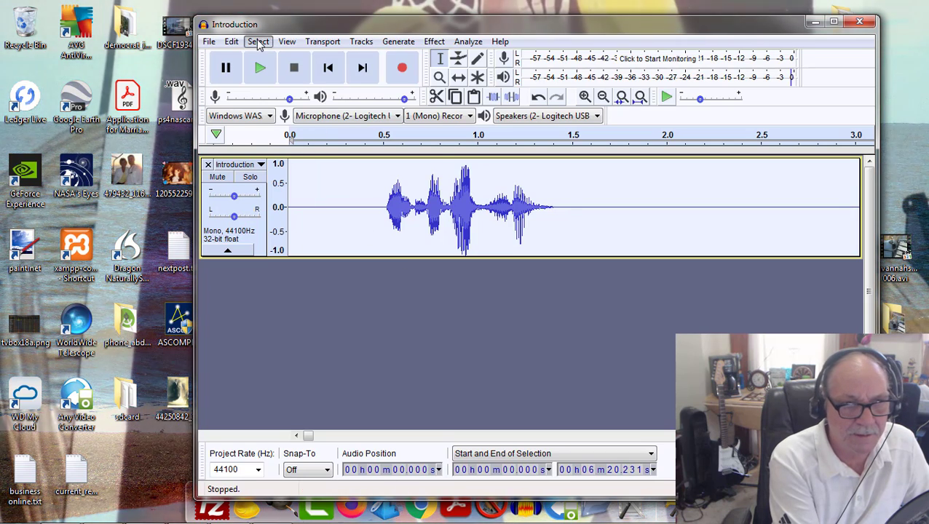
Step: Play the bass-boosted Introduction from the start, and replay it from the start to about 11.4 s
{"action": "left_click", "coordinate": [259, 41]}
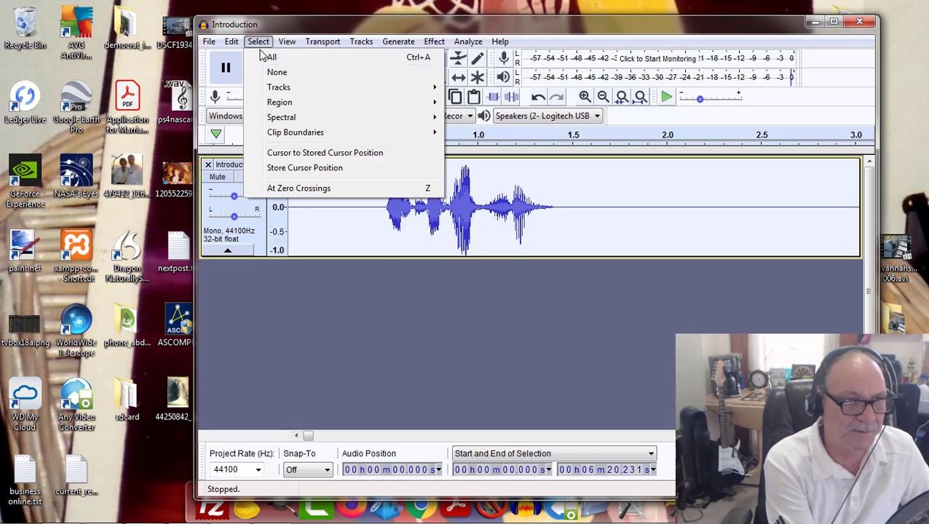
{"action": "mouse_move", "coordinate": [236, 44]}
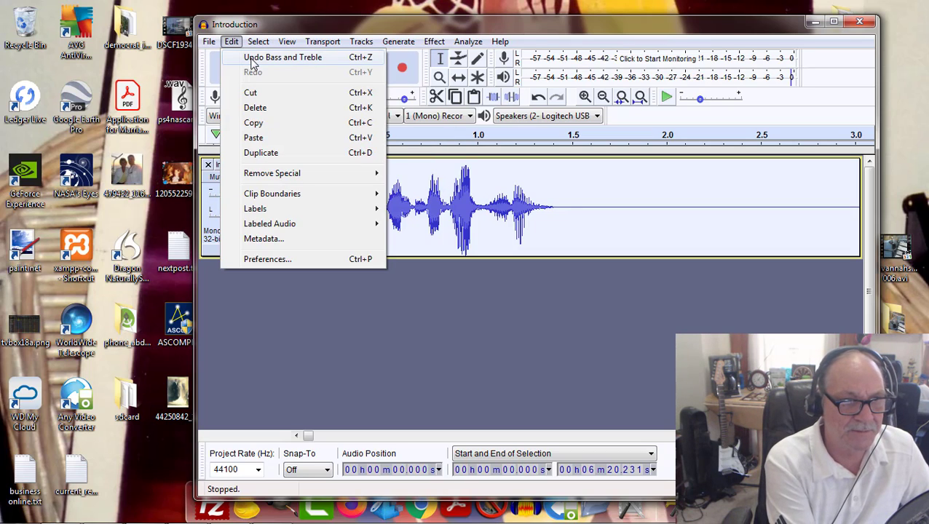
{"action": "left_click", "coordinate": [423, 355]}
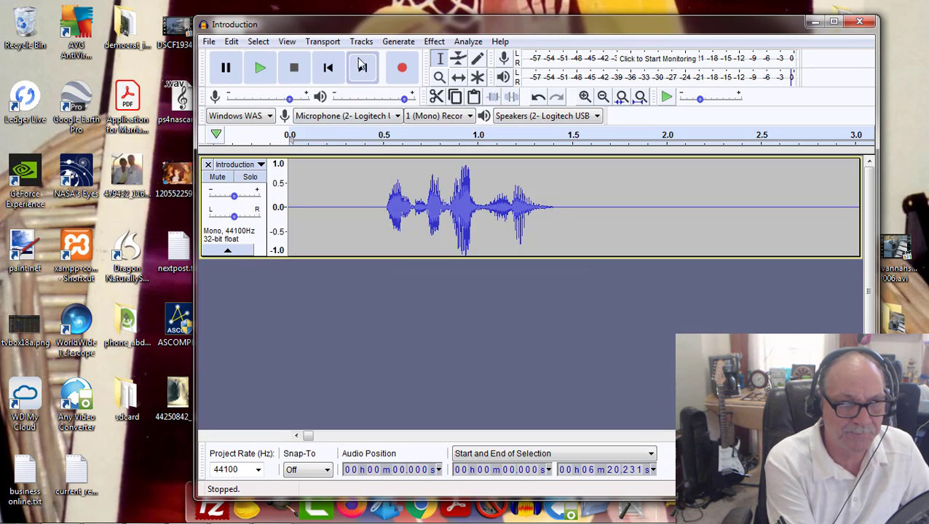
{"action": "left_click", "coordinate": [256, 70]}
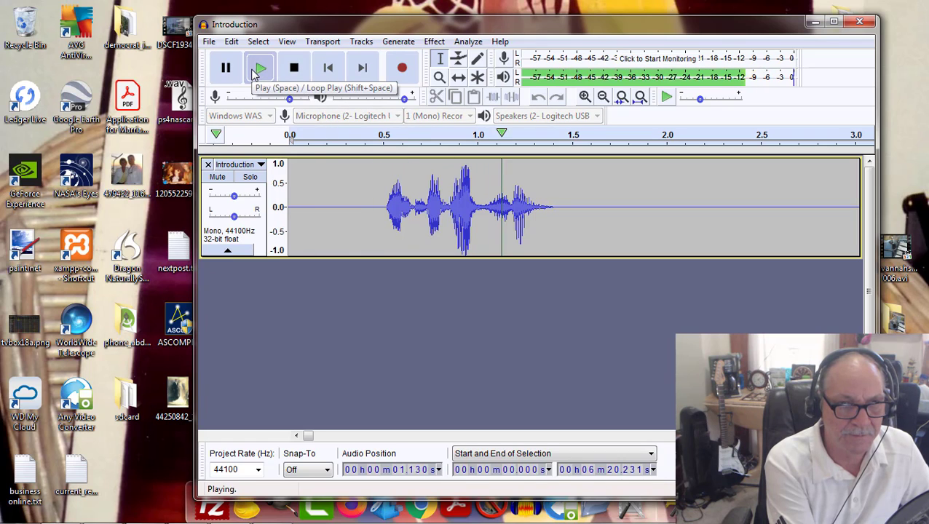
{"action": "left_click", "coordinate": [294, 69]}
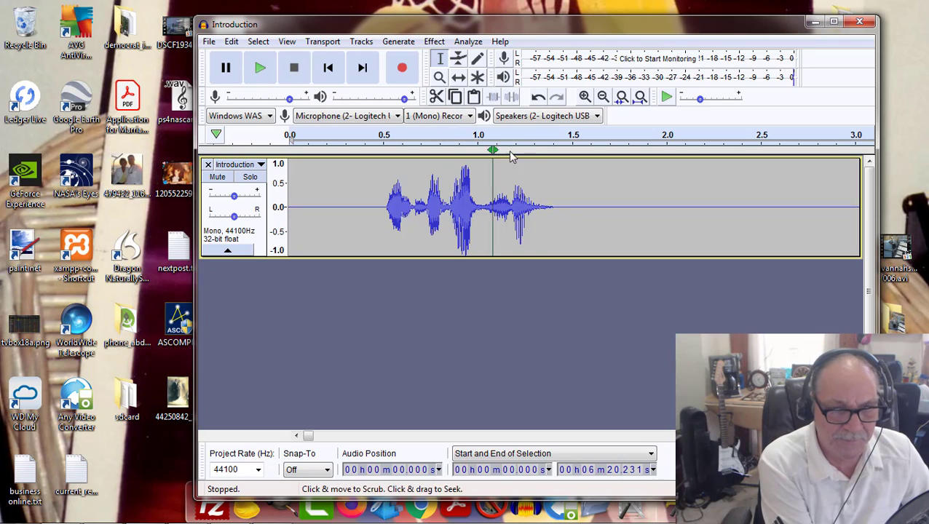
{"action": "left_click", "coordinate": [263, 69]}
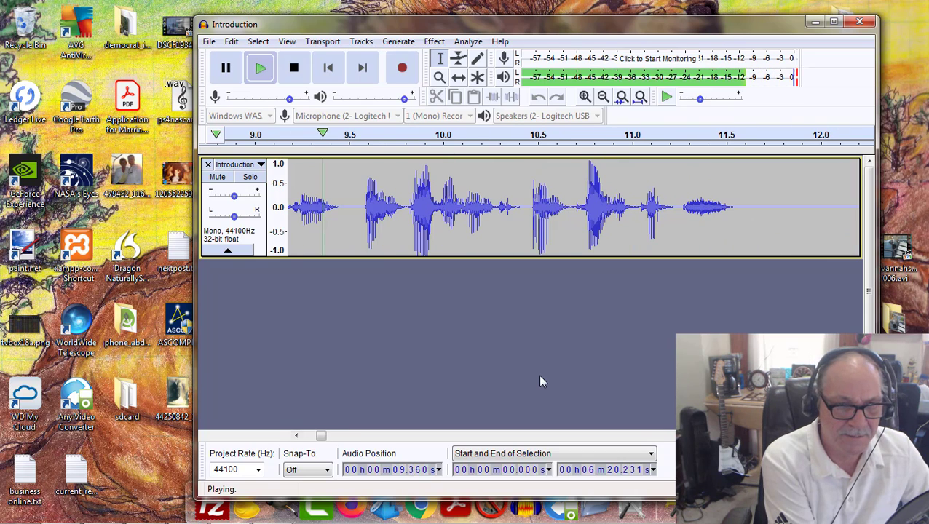
{"action": "left_click", "coordinate": [299, 67]}
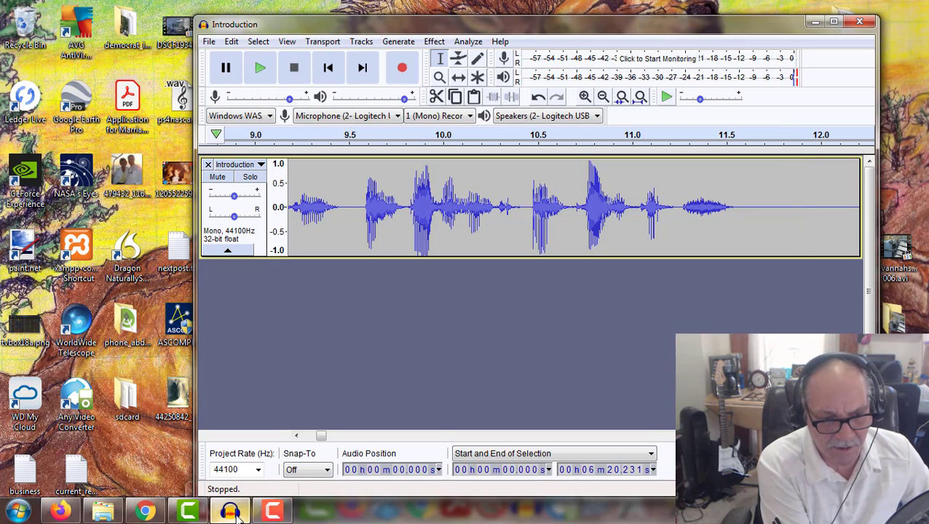
Step: Open Introduction.mp3 from the file explorer and play its opening in the media player for comparison
{"action": "mouse_move", "coordinate": [218, 512]}
{"action": "left_click", "coordinate": [104, 510]}
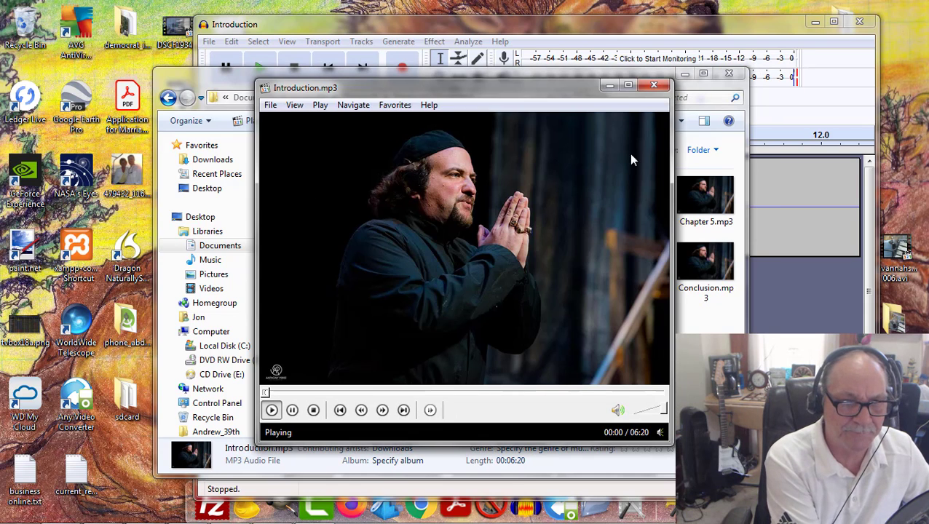
{"action": "left_click", "coordinate": [685, 74]}
{"action": "left_click_drag", "start_coordinate": [554, 91], "coordinate": [615, 187]}
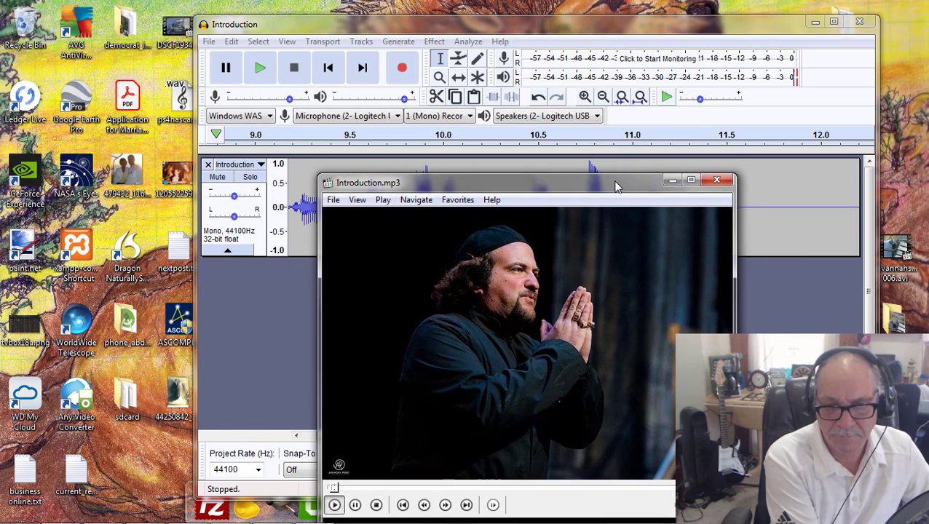
{"action": "left_click", "coordinate": [378, 509]}
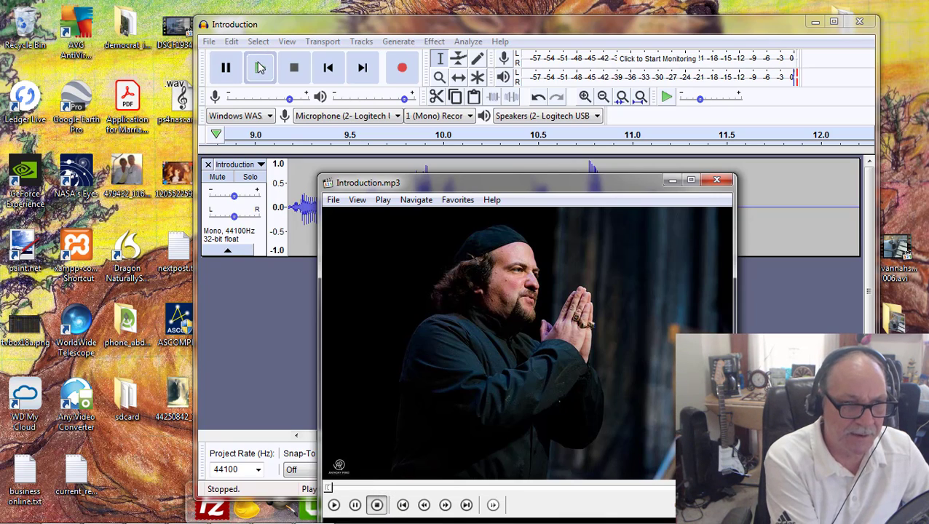
Step: Switch back to Audacity and play the edited Introduction from the start to about 7.2 s
{"action": "left_click", "coordinate": [274, 27]}
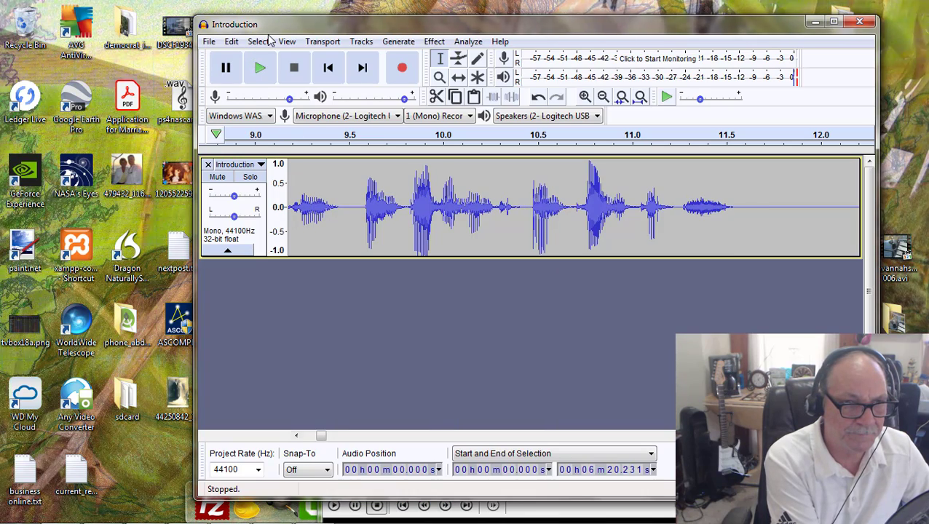
{"action": "left_click", "coordinate": [260, 70]}
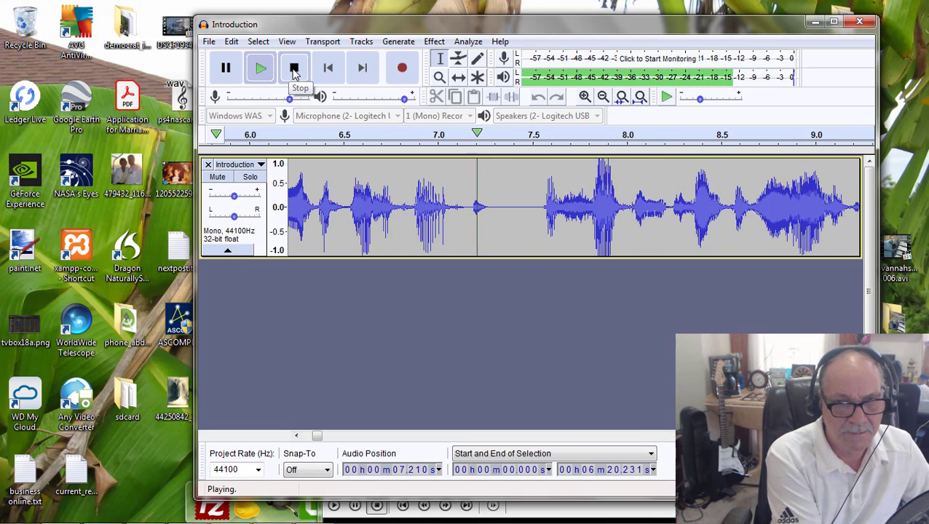
{"action": "left_click", "coordinate": [294, 69]}
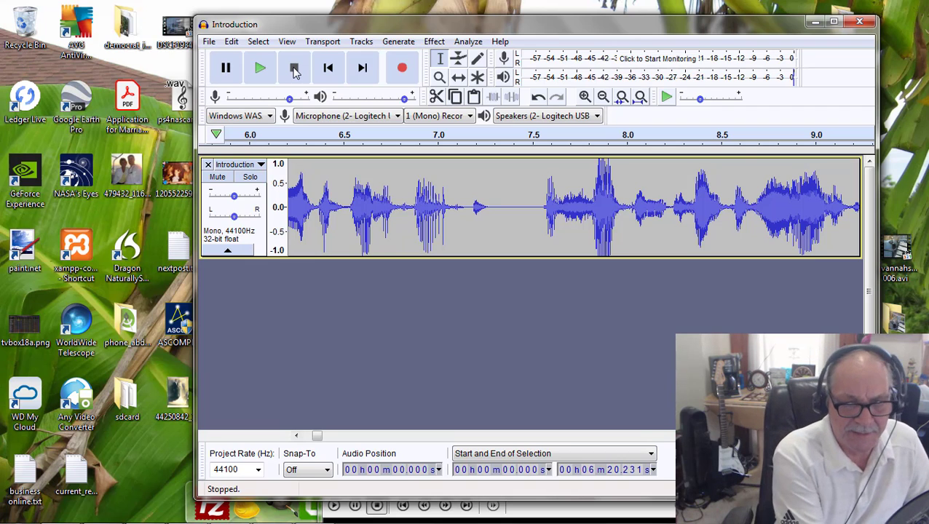
Step: Switch to the media player to replay the opening of Introduction.mp3, and return to the start of the Audacity track
{"action": "left_click", "coordinate": [546, 511]}
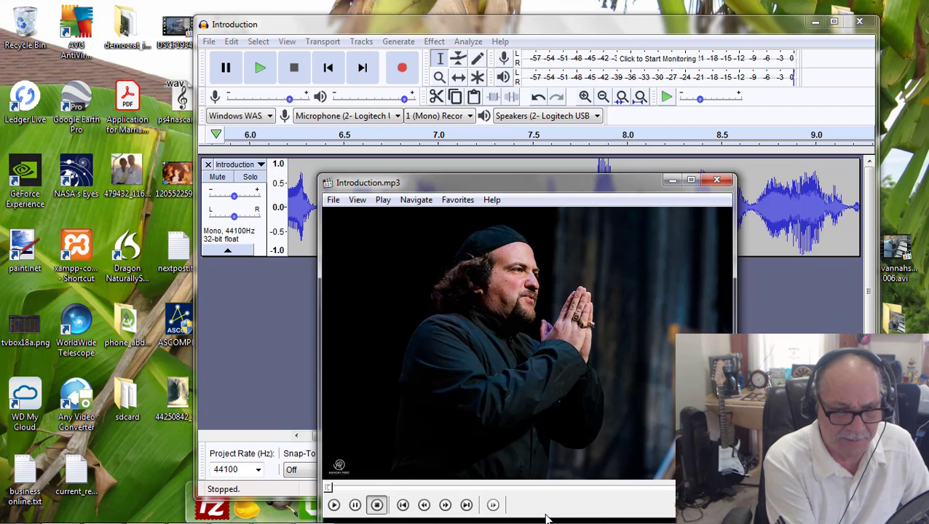
{"action": "left_click", "coordinate": [511, 405]}
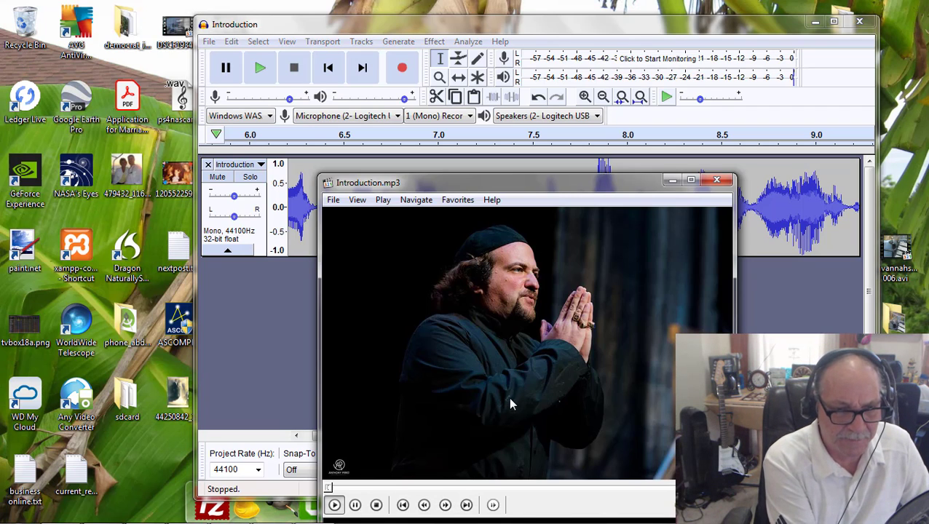
{"action": "left_click", "coordinate": [377, 509]}
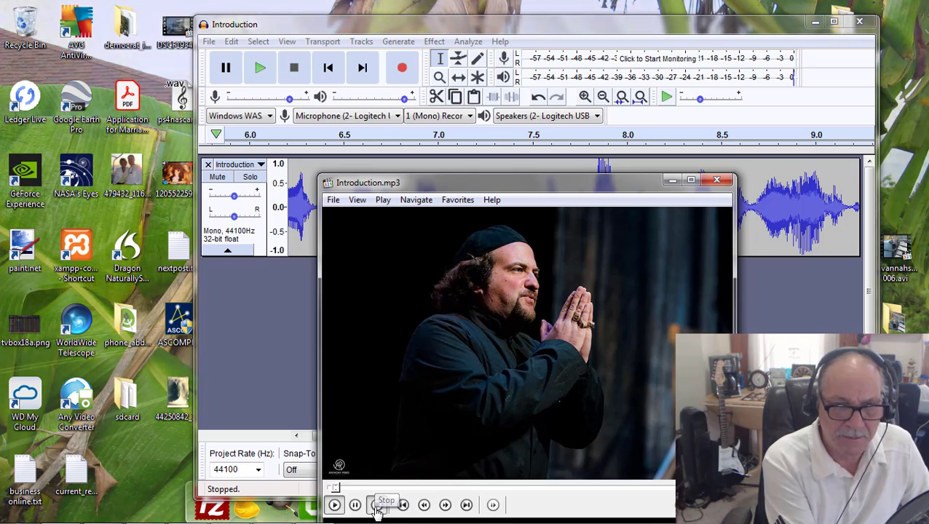
{"action": "left_click_drag", "start_coordinate": [602, 192], "coordinate": [557, 134]}
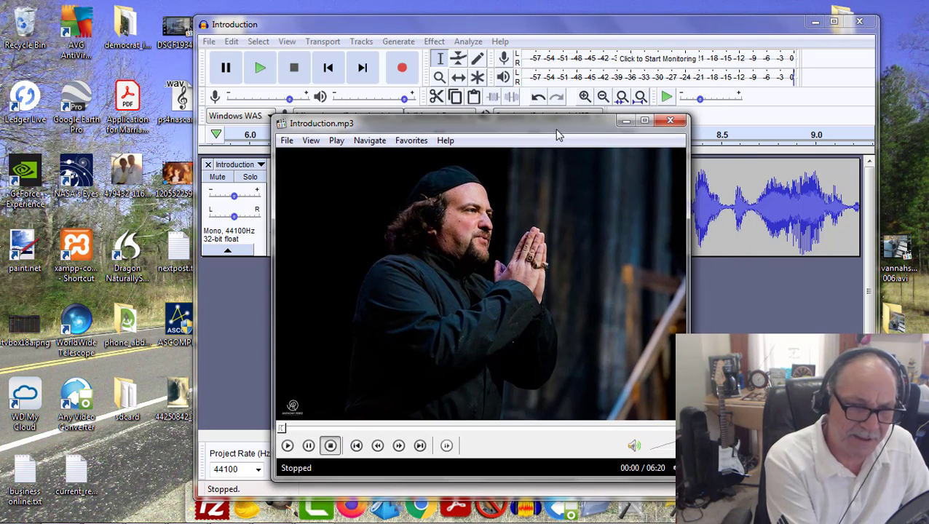
{"action": "left_click", "coordinate": [624, 123]}
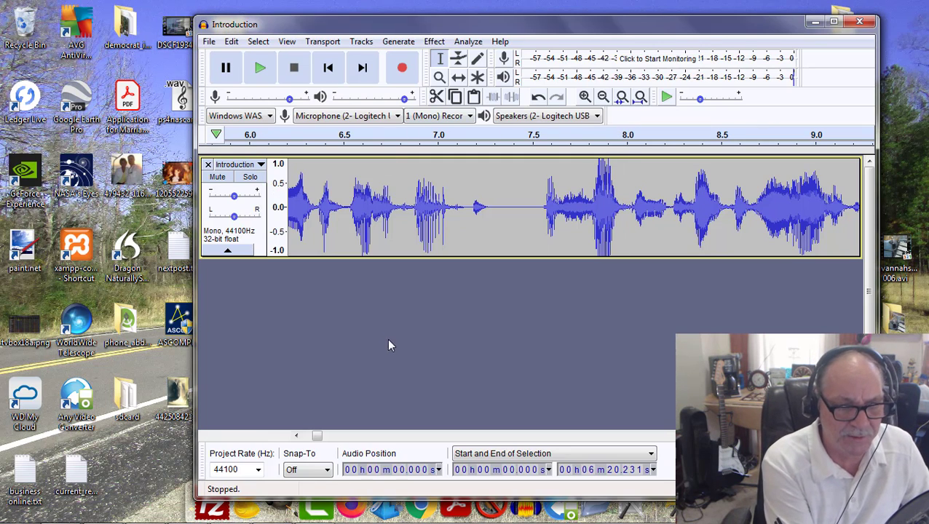
{"action": "left_click_drag", "start_coordinate": [311, 435], "coordinate": [306, 437]}
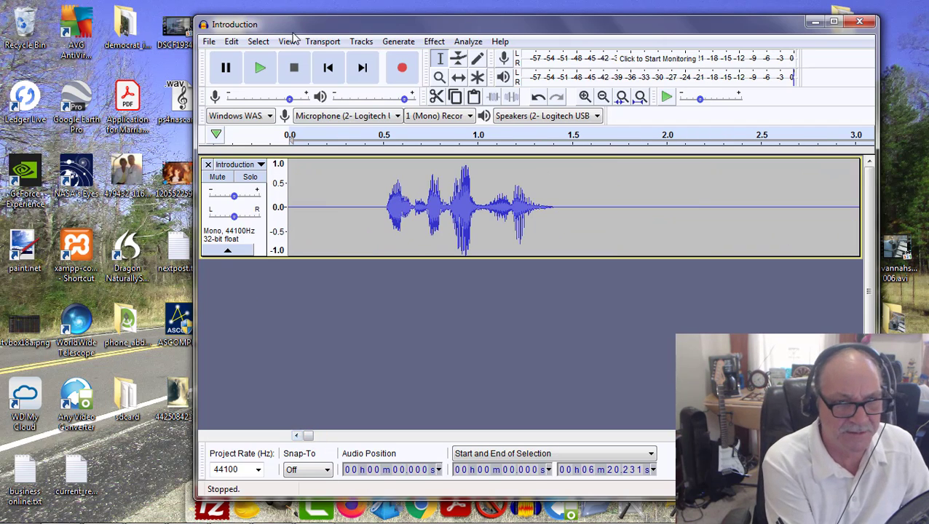
Step: Place the cursor at the very start of the edited Introduction track, play its opening and stop playback
{"action": "left_click", "coordinate": [294, 162]}
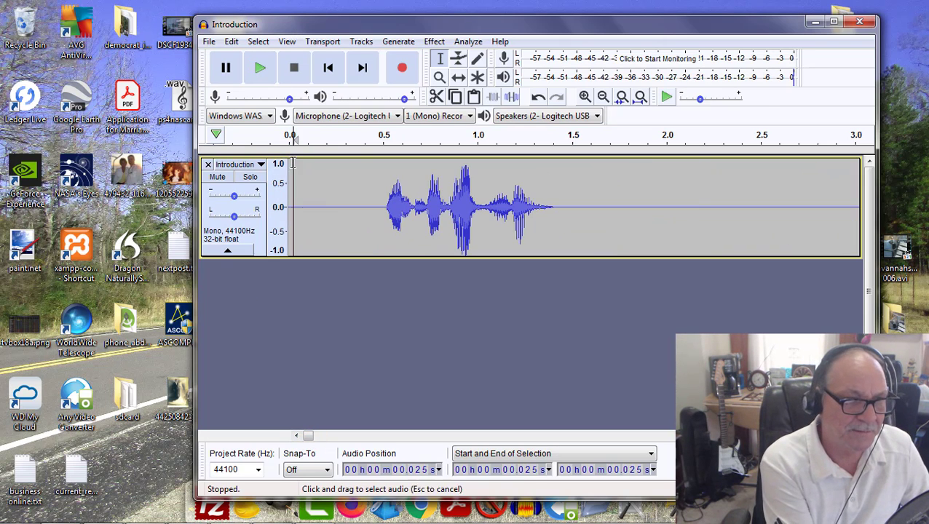
{"action": "left_click", "coordinate": [260, 68]}
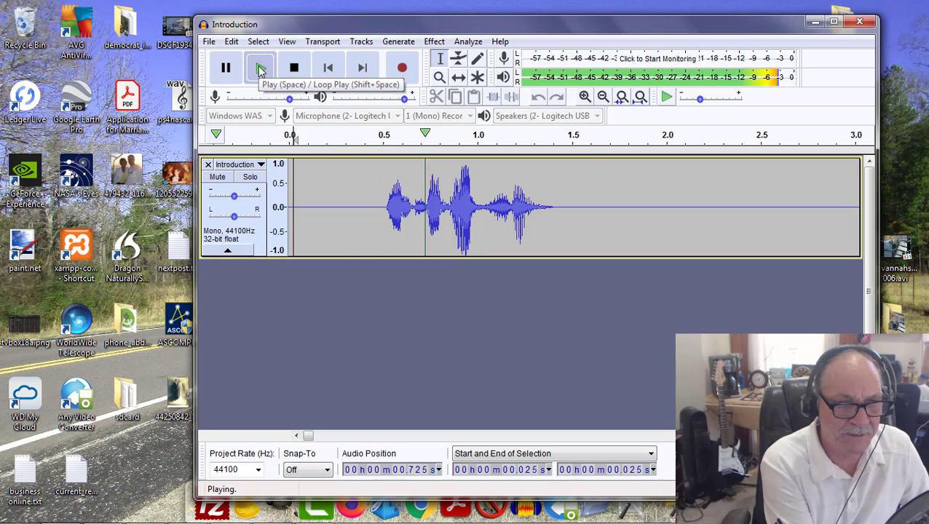
{"action": "left_click", "coordinate": [302, 67]}
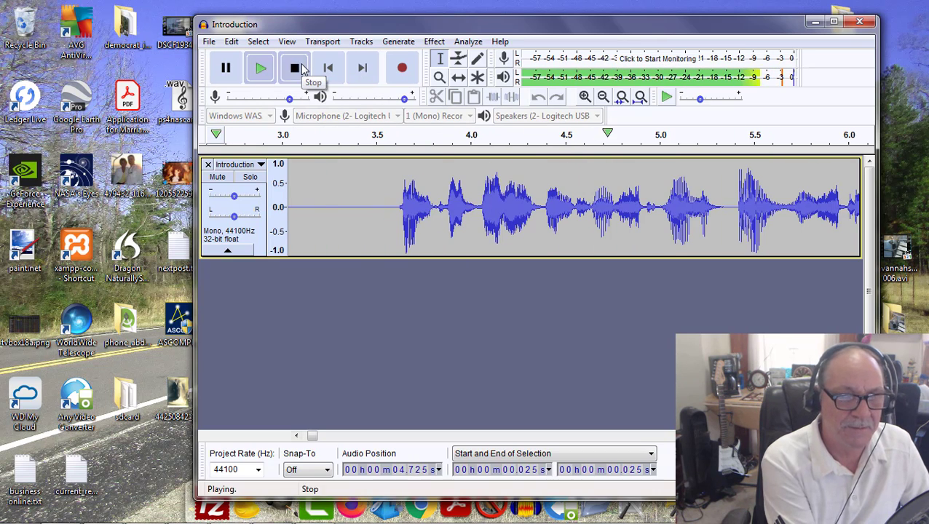
{"action": "left_click", "coordinate": [239, 42]}
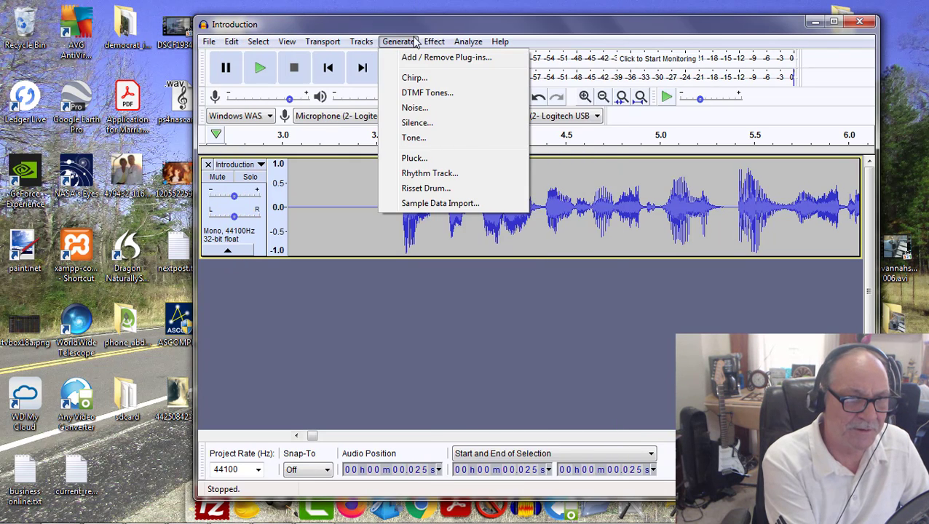
{"action": "mouse_move", "coordinate": [435, 42]}
{"action": "left_click", "coordinate": [542, 40]}
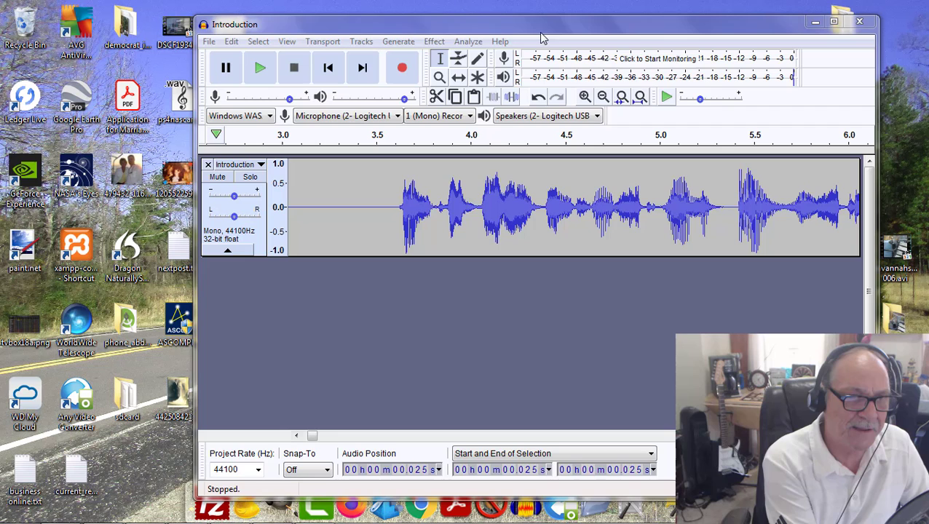
{"action": "left_click", "coordinate": [435, 43]}
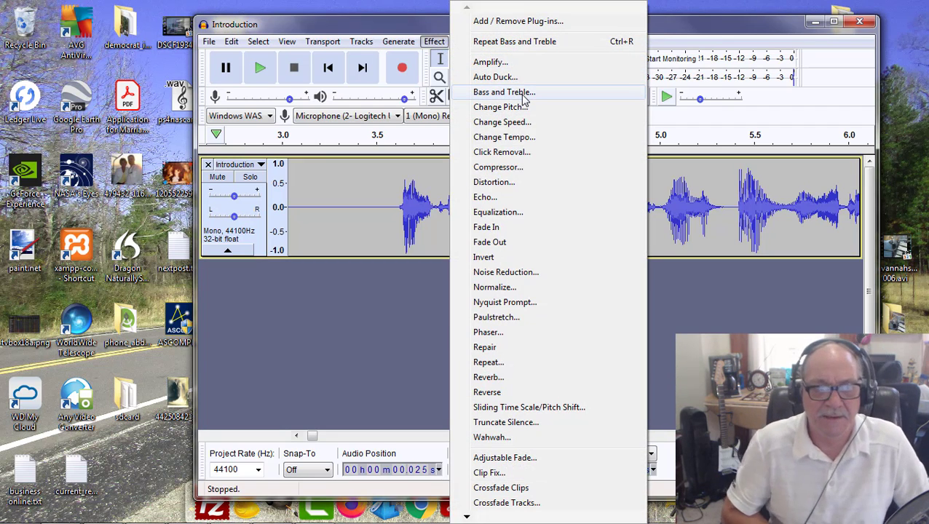
{"action": "left_click", "coordinate": [687, 287]}
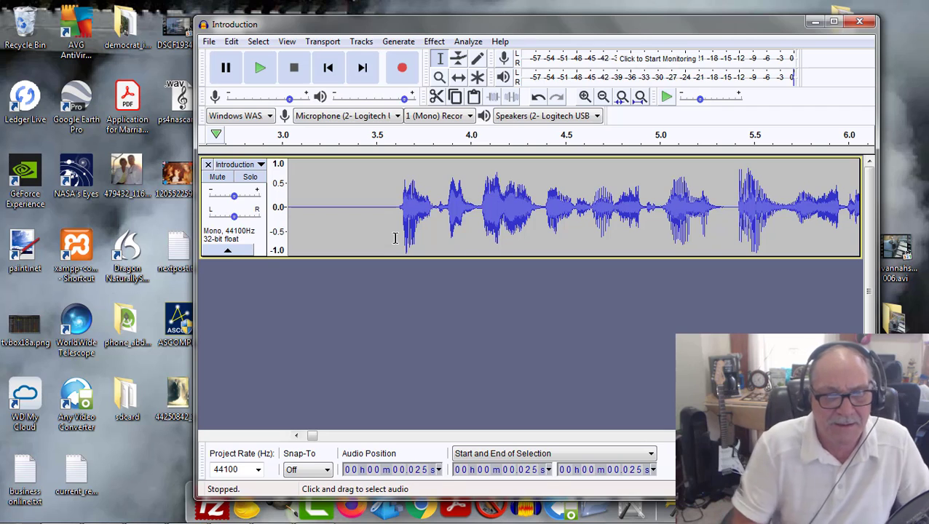
Step: Open the Bass and Treble effect twice to review its tone settings, closing it without applying each time
{"action": "left_click", "coordinate": [433, 41]}
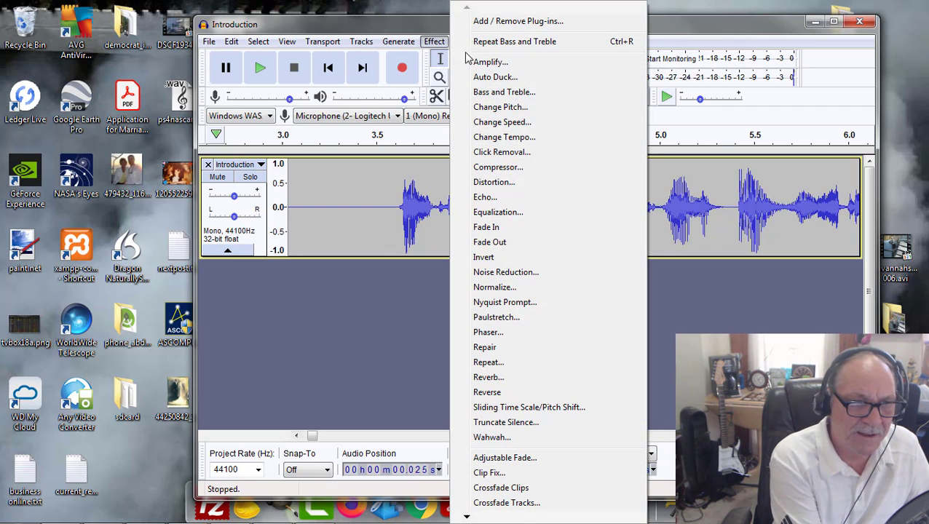
{"action": "left_click", "coordinate": [495, 96]}
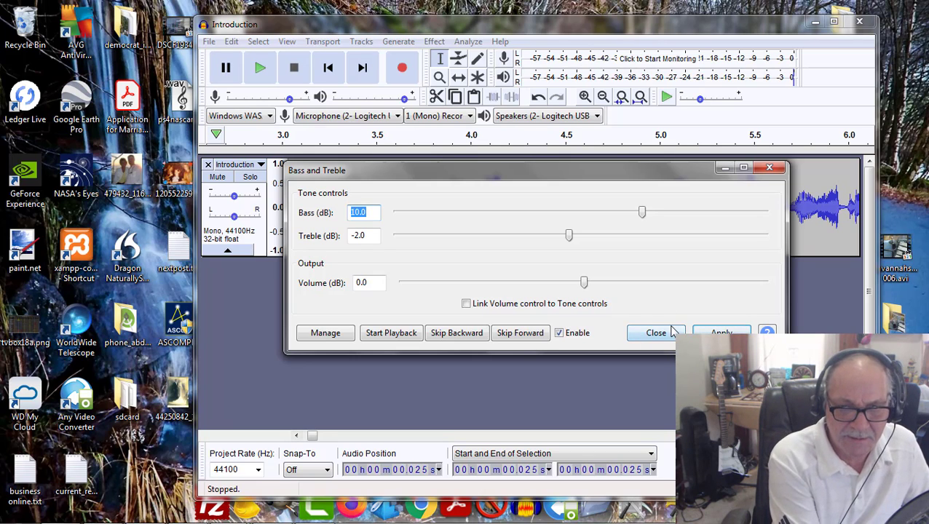
{"action": "left_click", "coordinate": [648, 335]}
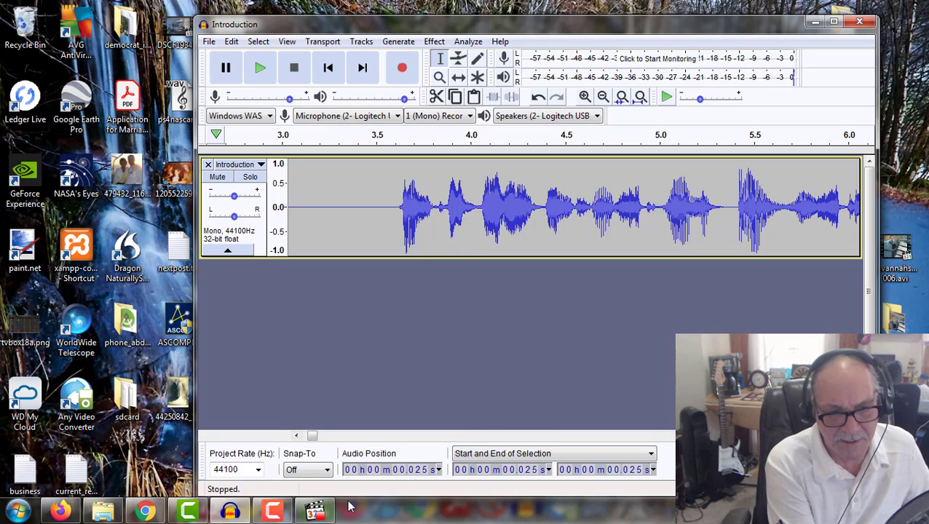
{"action": "left_click", "coordinate": [434, 41]}
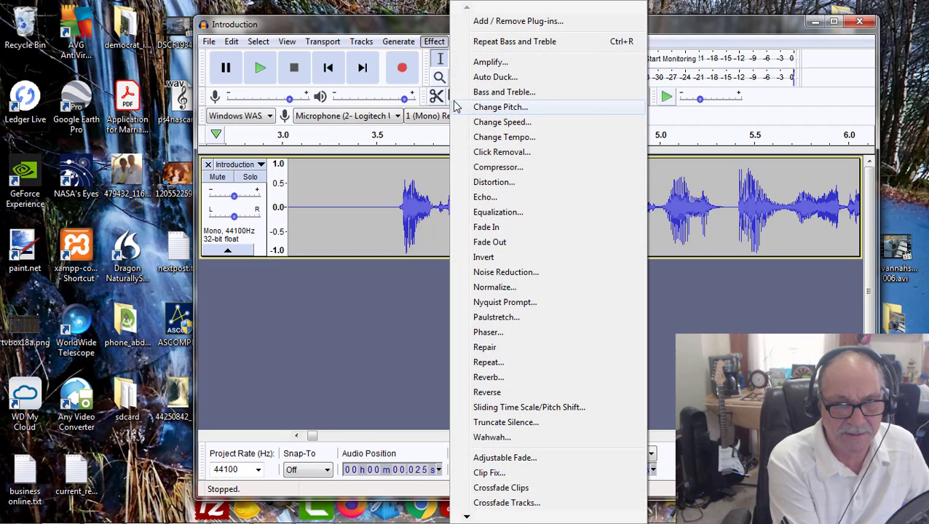
{"action": "left_click", "coordinate": [495, 92]}
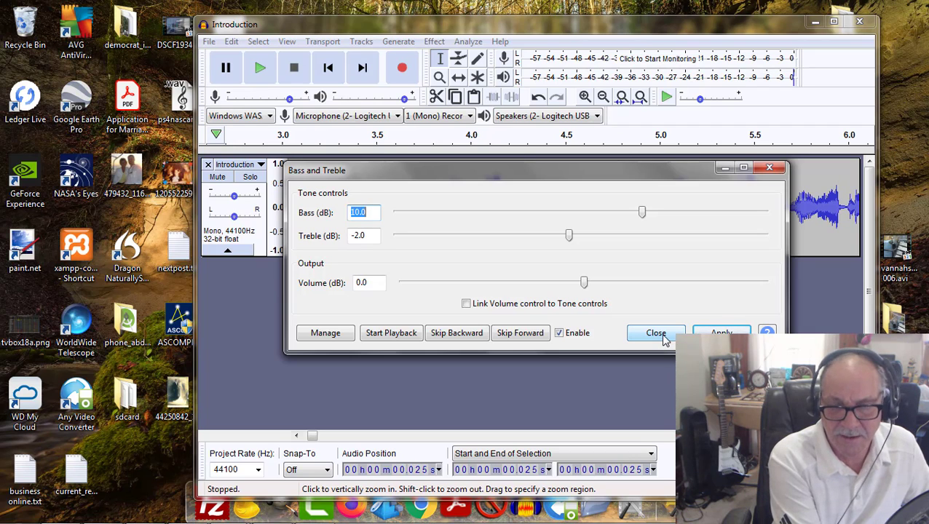
{"action": "left_click", "coordinate": [769, 167]}
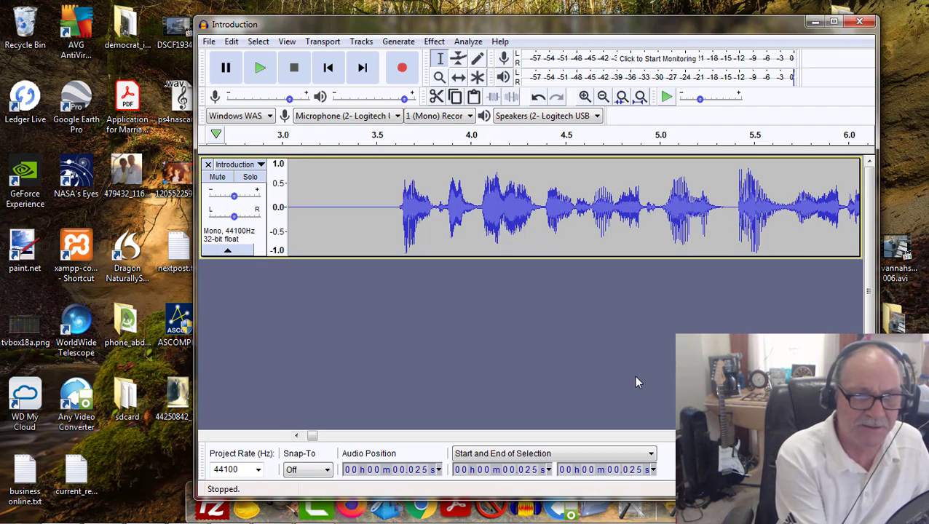
Step: Switch to the ACX review email in Firefox and clear the highlight on the Introduction.mp3 example
{"action": "left_click_drag", "start_coordinate": [596, 27], "coordinate": [560, 6]}
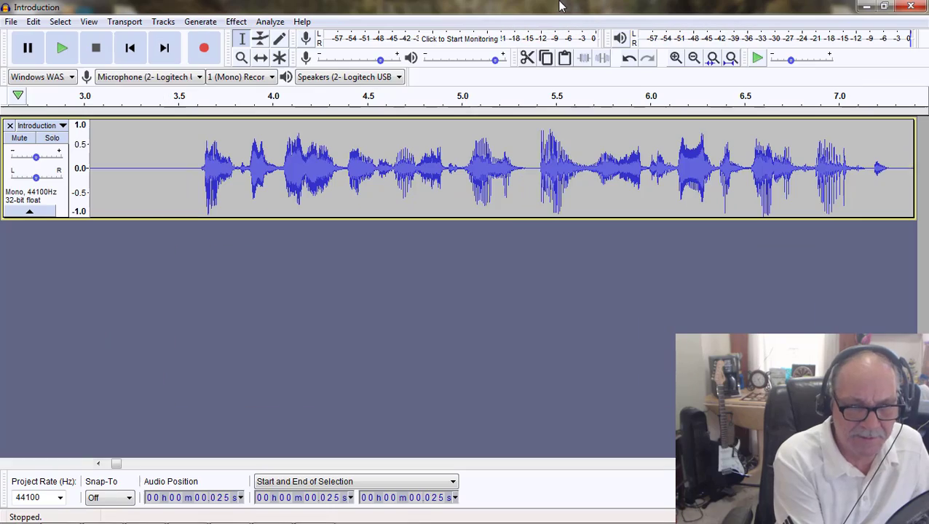
{"action": "left_click", "coordinate": [884, 6]}
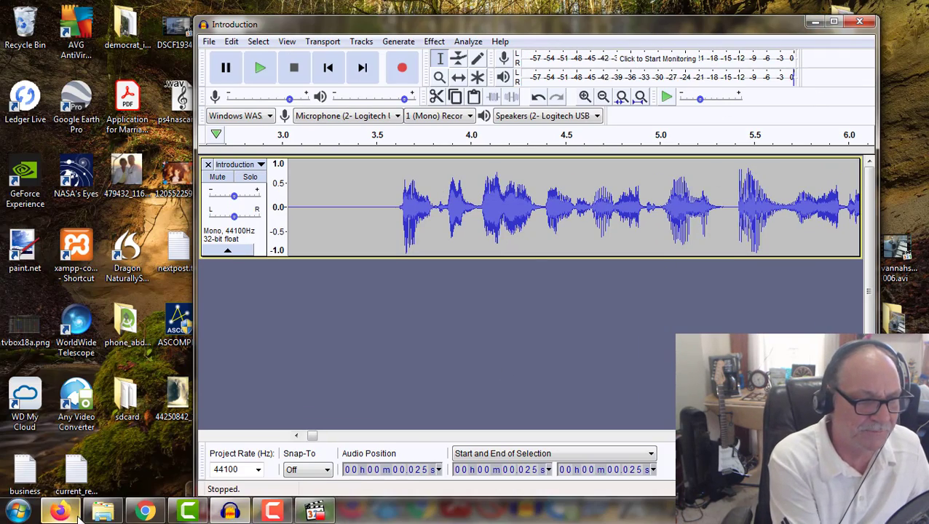
{"action": "left_click", "coordinate": [60, 515]}
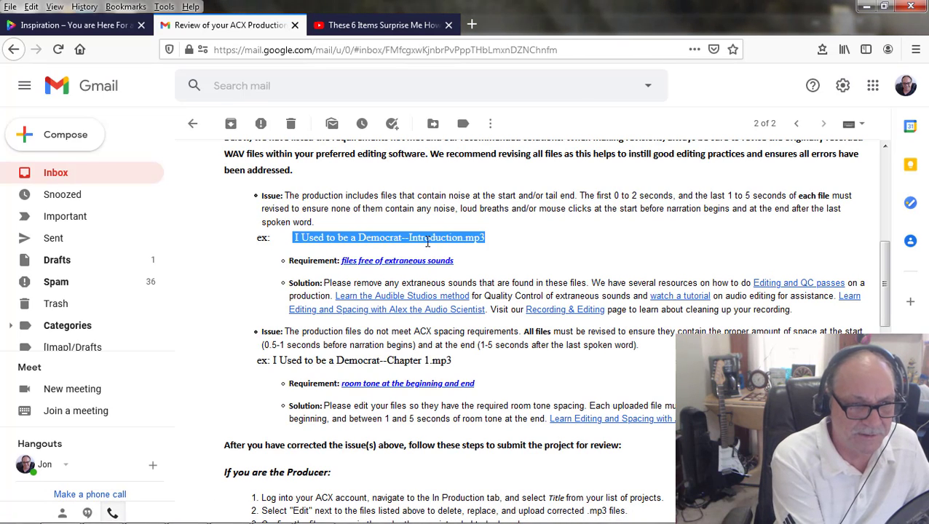
{"action": "left_click", "coordinate": [411, 237]}
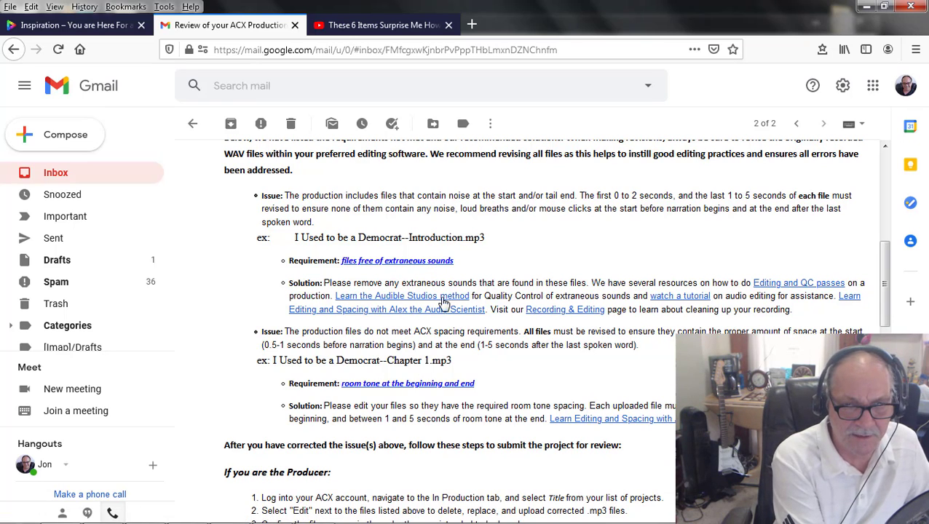
Step: Switch to the media player, play Introduction.mp3 to about 8 s, rewind it and replay the first second
{"action": "mouse_move", "coordinate": [233, 514]}
{"action": "mouse_move", "coordinate": [315, 512]}
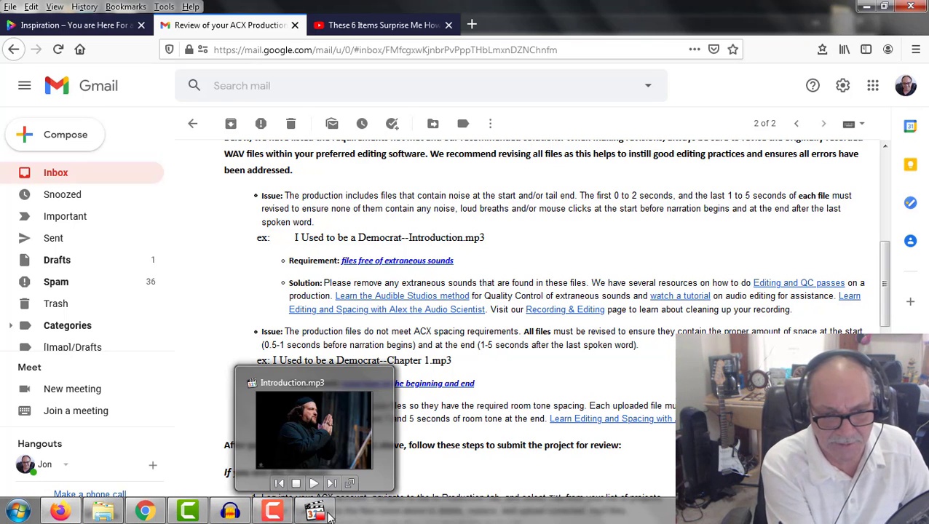
{"action": "left_click", "coordinate": [284, 455]}
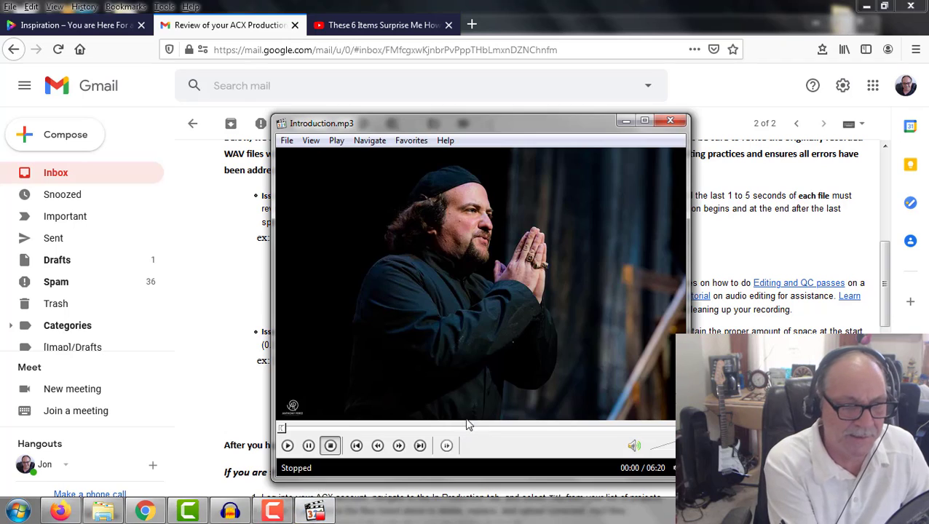
{"action": "left_click", "coordinate": [288, 446]}
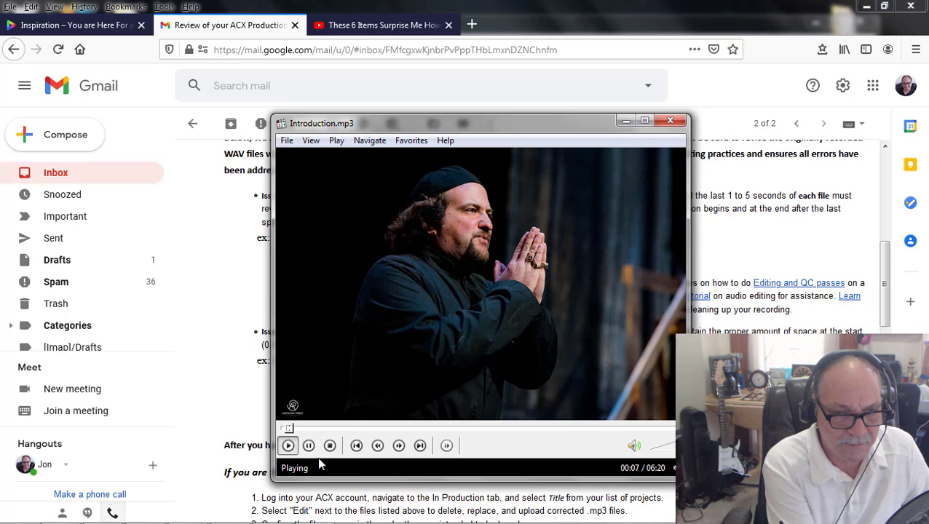
{"action": "left_click", "coordinate": [309, 445]}
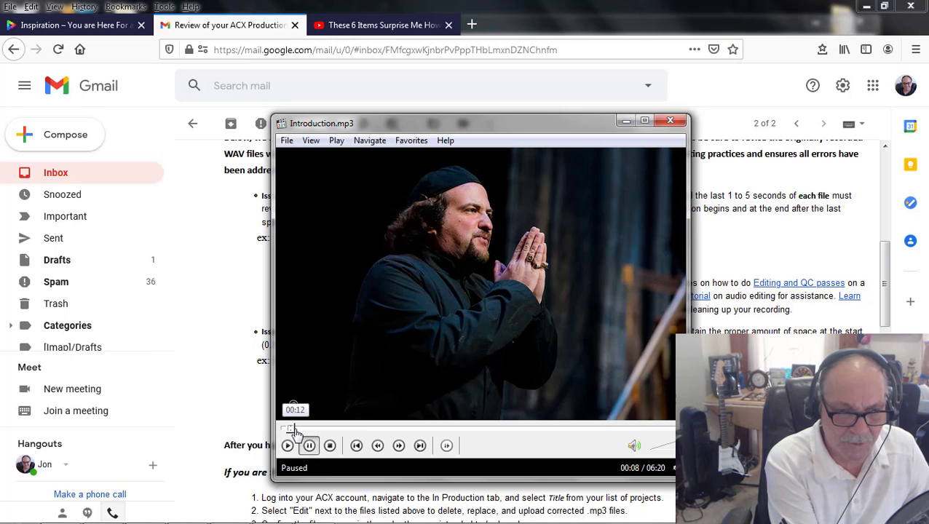
{"action": "left_click_drag", "start_coordinate": [291, 429], "coordinate": [238, 429]}
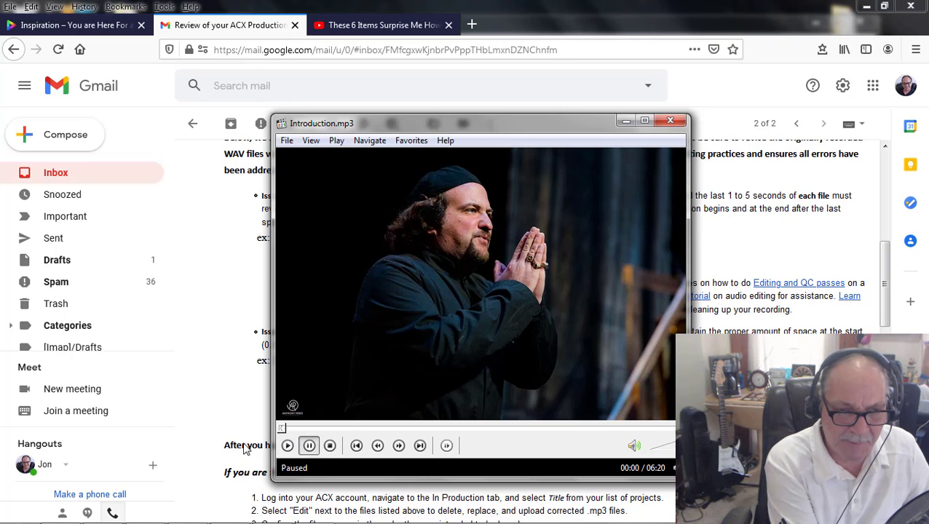
{"action": "left_click", "coordinate": [289, 446]}
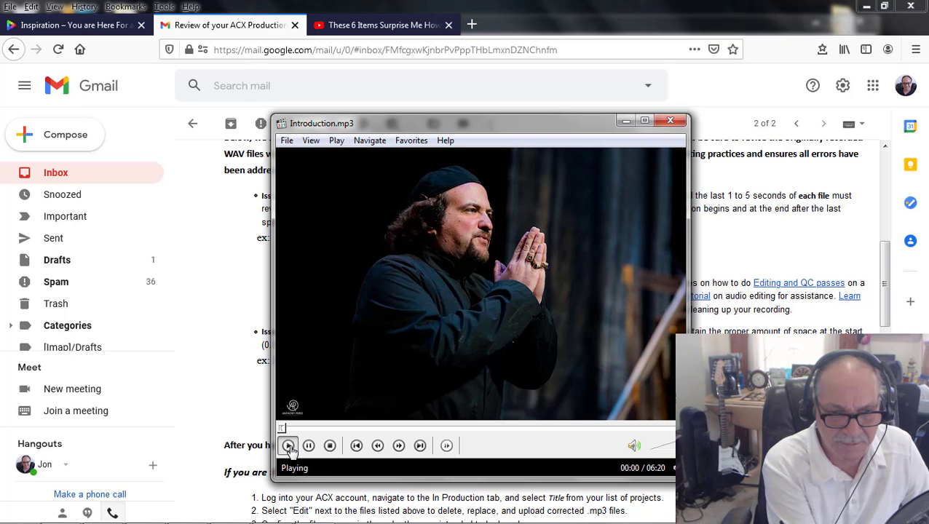
{"action": "left_click", "coordinate": [309, 446]}
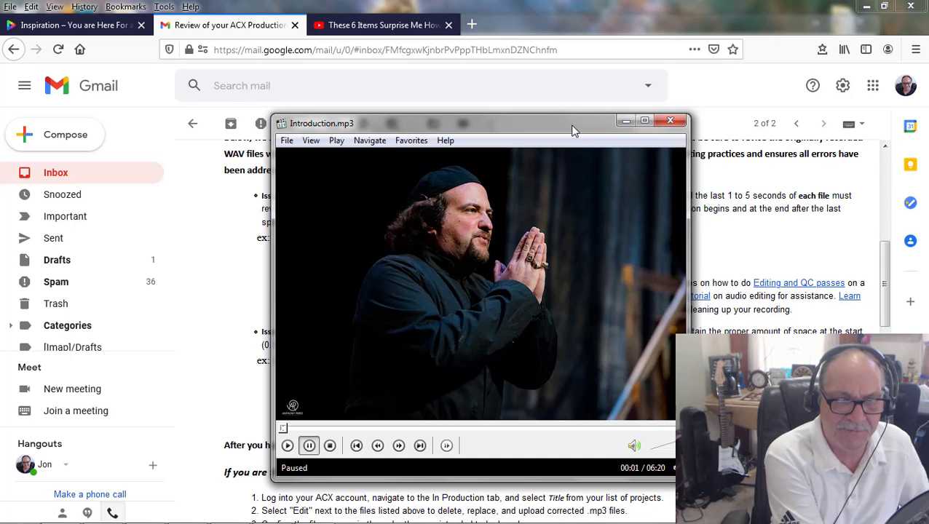
Step: Minimise the media player to return to the ACX review email
{"action": "left_click_drag", "start_coordinate": [573, 130], "coordinate": [597, 136]}
{"action": "left_click", "coordinate": [651, 136]}
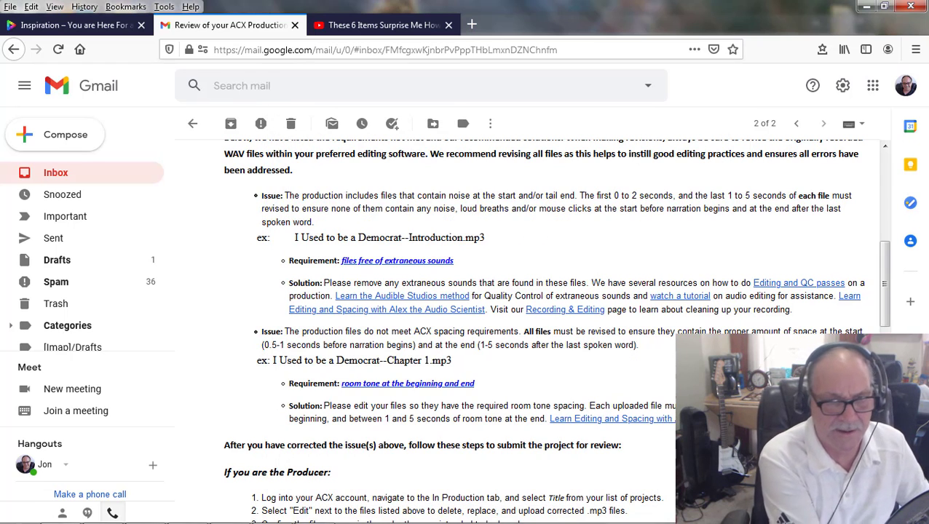
{"action": "mouse_move", "coordinate": [306, 522]}
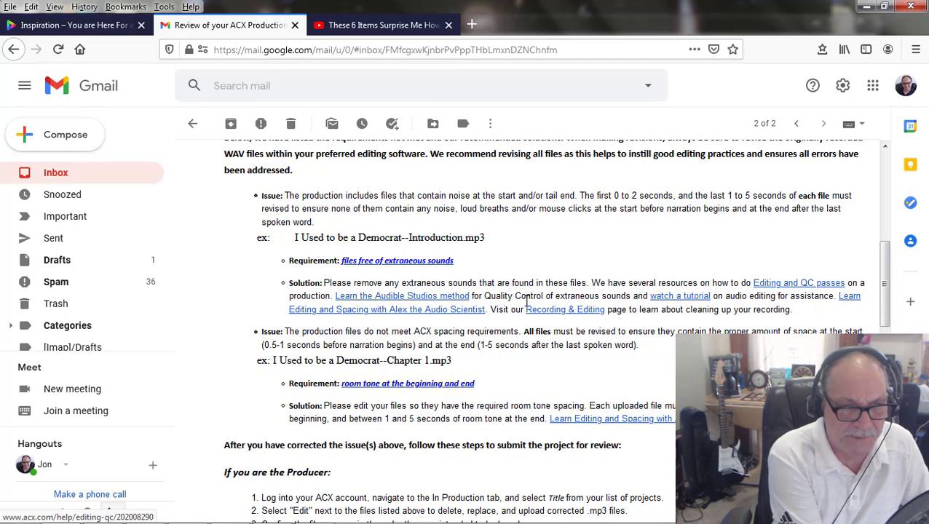
{"action": "mouse_move", "coordinate": [589, 523]}
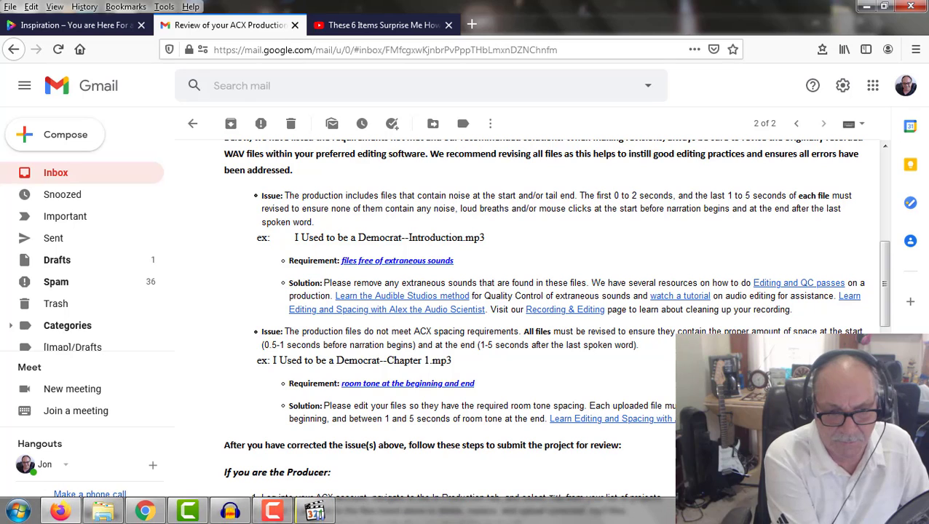